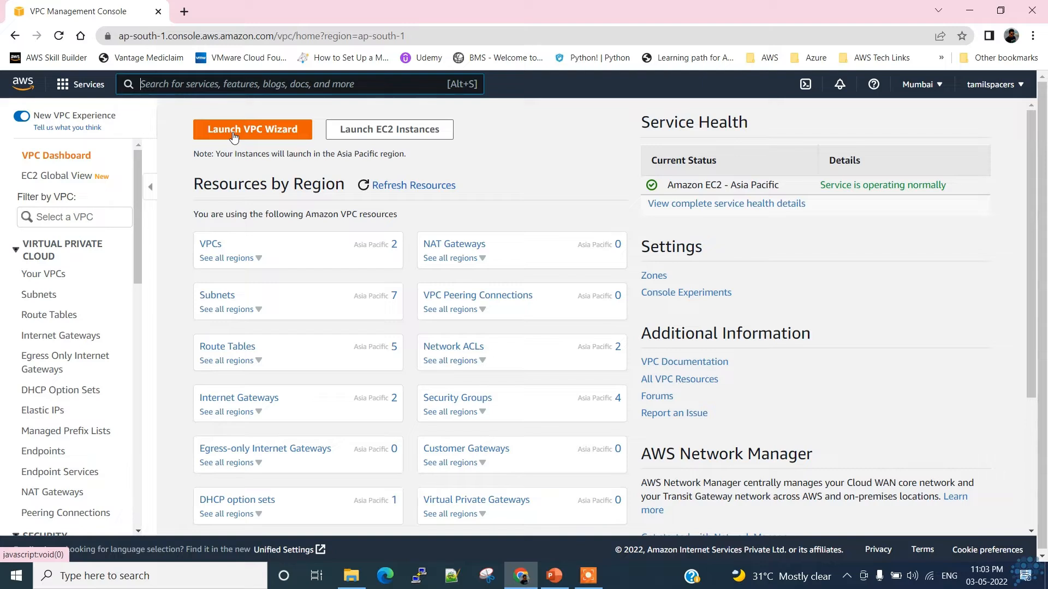
Start creating a new VPC with only the VPC resource and name it MGMT-VPC.
{"action": "left_click", "coordinate": [217, 244]}
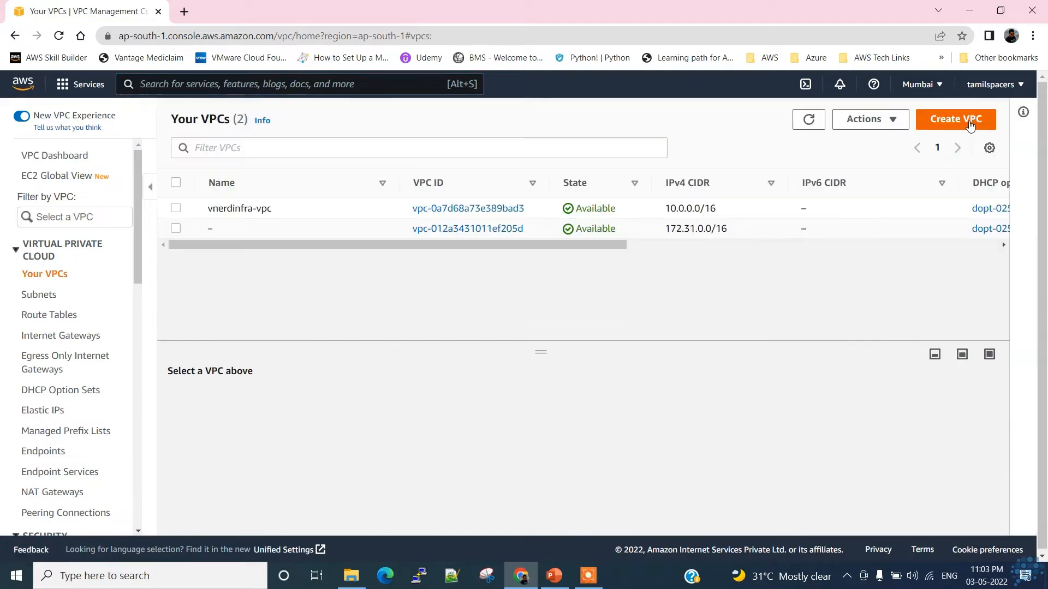
{"action": "left_click", "coordinate": [969, 124]}
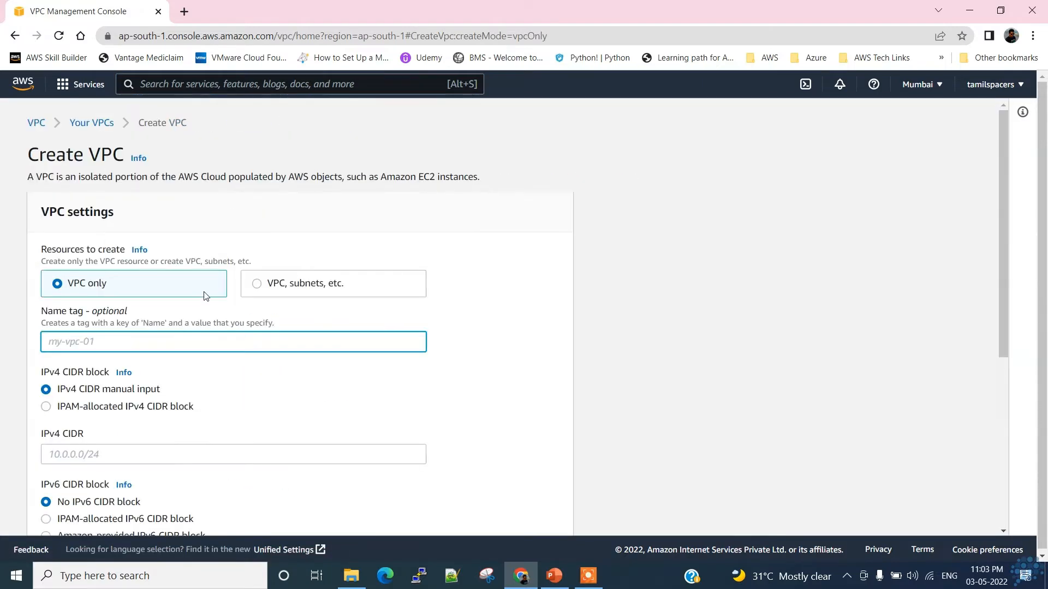
{"action": "left_click", "coordinate": [109, 347]}
{"action": "type", "text": "MGMT-VPC"}
Set the VPC's IPv4 CIDR to 10.11.0.0/16 and create the VPC.
{"action": "scroll", "coordinate": [111, 344], "scroll_direction": "down", "scroll_amount": 3}
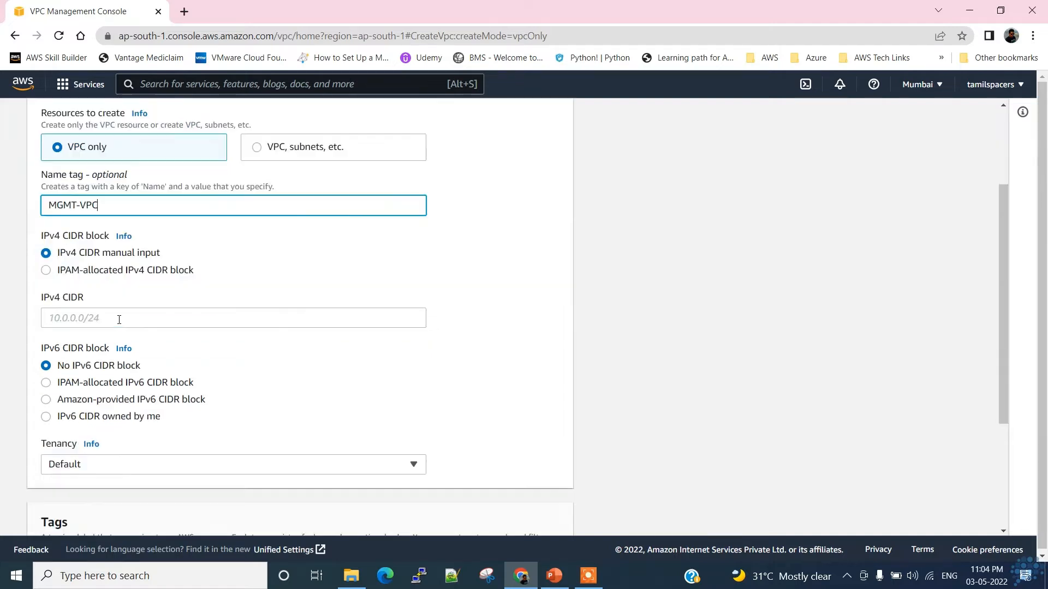
{"action": "left_click", "coordinate": [119, 319]}
{"action": "type", "text": "10.11.0.0/16"}
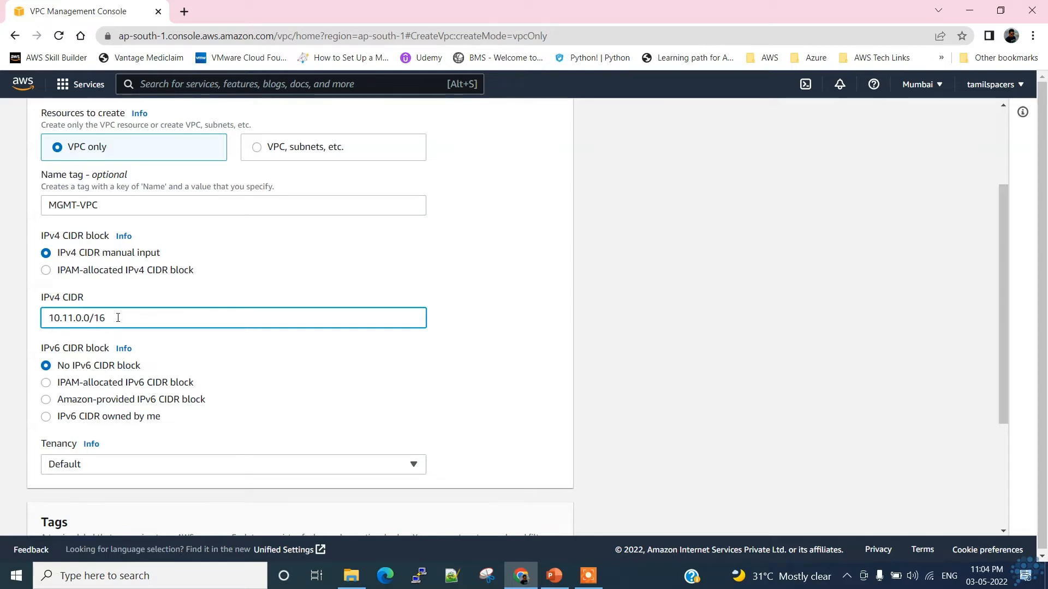
{"action": "scroll", "coordinate": [267, 299], "scroll_direction": "down", "scroll_amount": 1}
{"action": "scroll", "coordinate": [562, 356], "scroll_direction": "down", "scroll_amount": 2}
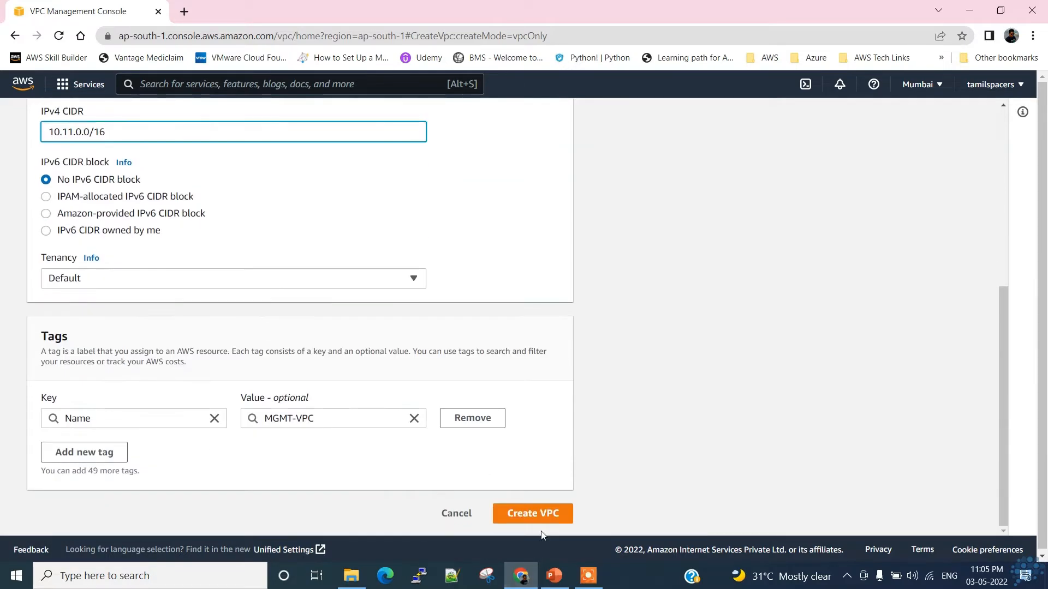
{"action": "left_click", "coordinate": [542, 515]}
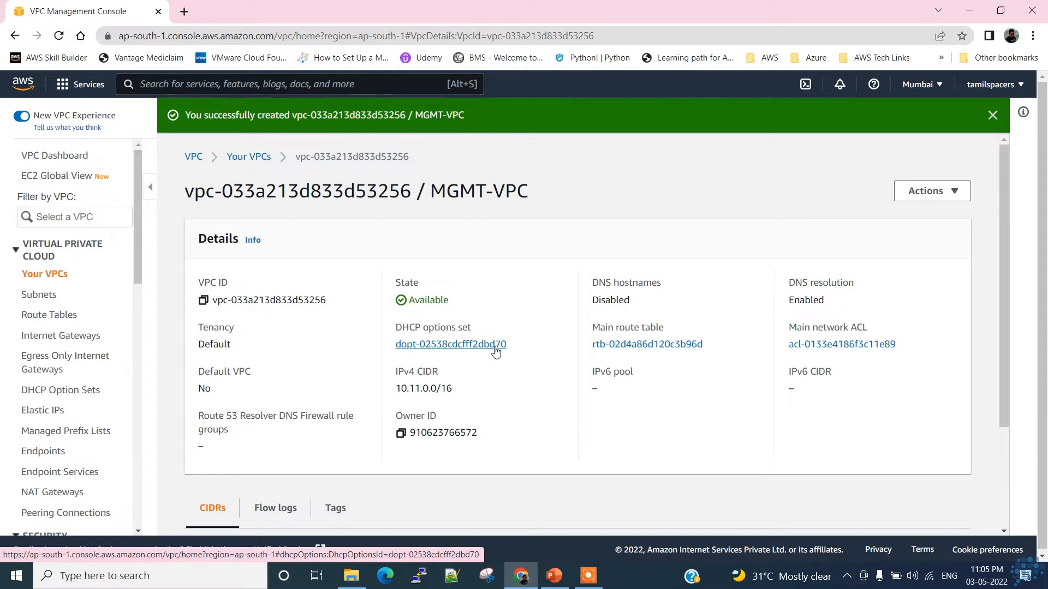
Open the main route table of MGMT-VPC and examine its routes in an enlarged details area.
{"action": "left_click", "coordinate": [630, 345]}
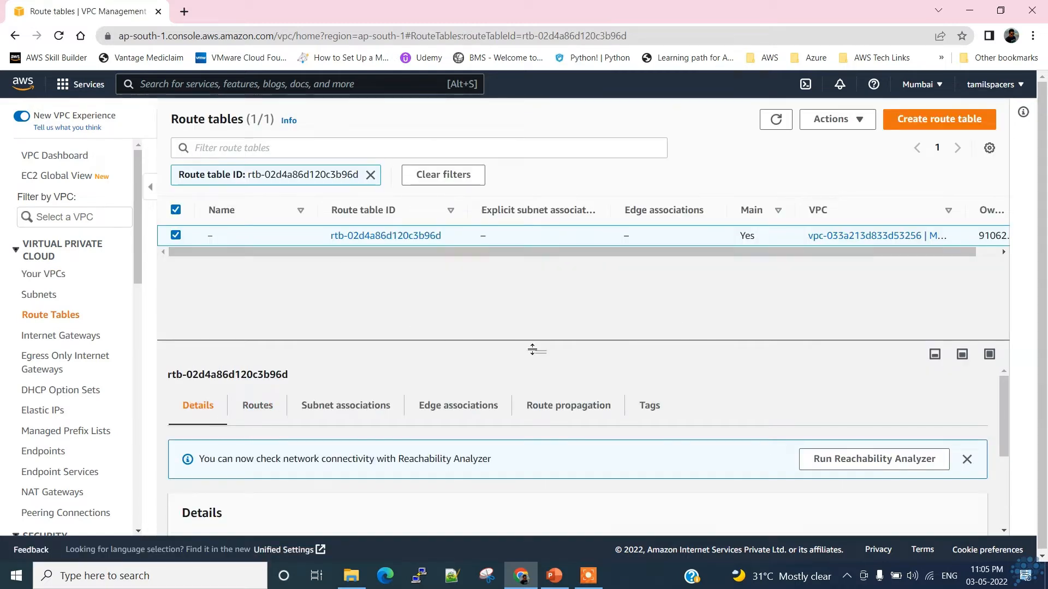
{"action": "left_click_drag", "start_coordinate": [539, 341], "coordinate": [537, 245]}
{"action": "left_click", "coordinate": [240, 323]}
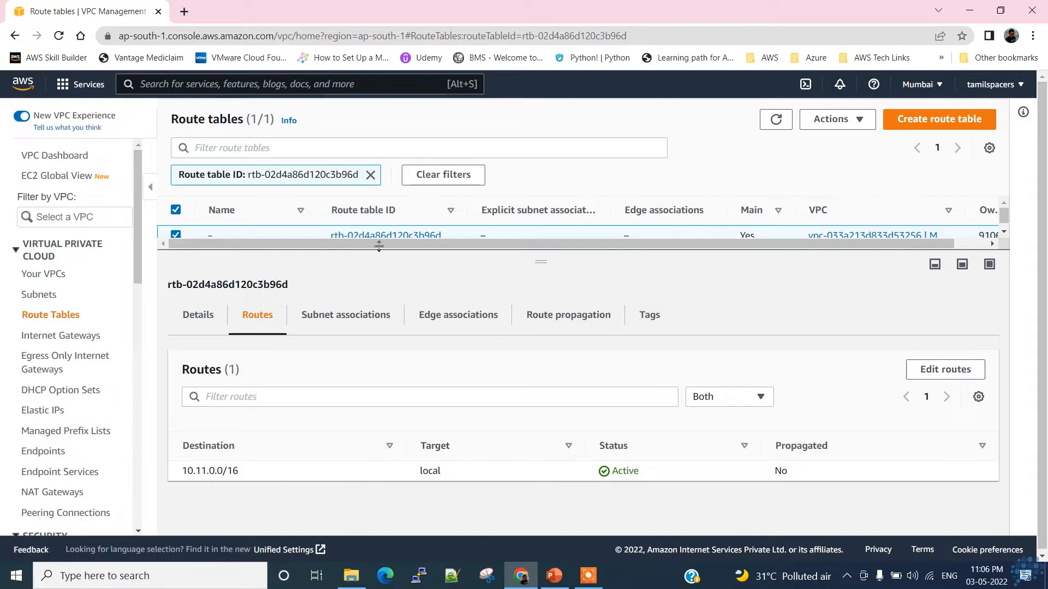
{"action": "left_click_drag", "start_coordinate": [558, 255], "coordinate": [552, 286]}
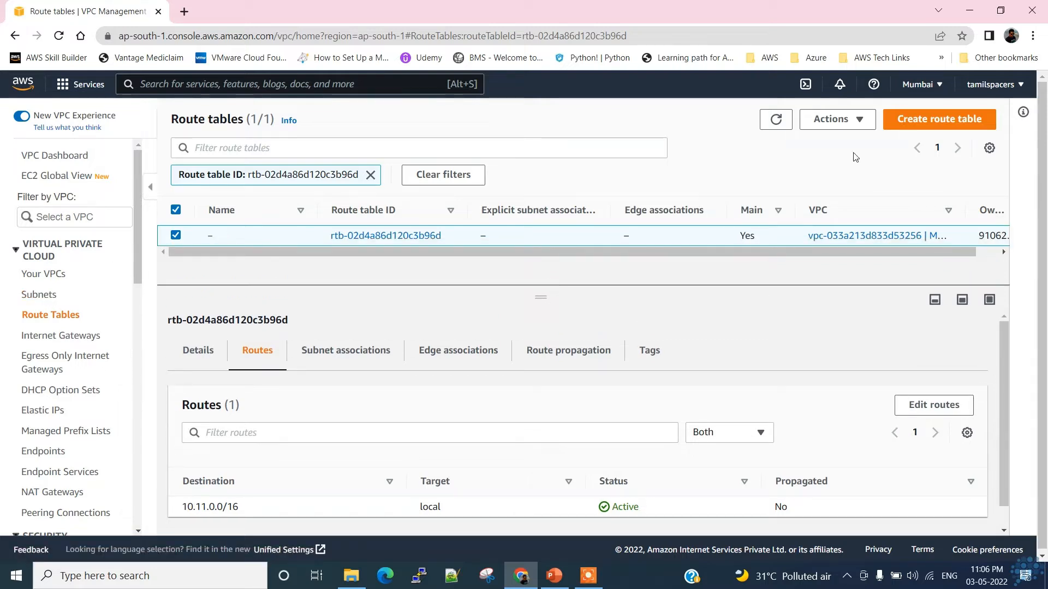
Start creating a new subnet and choose MGMT-VPC as its VPC.
{"action": "left_click", "coordinate": [45, 297]}
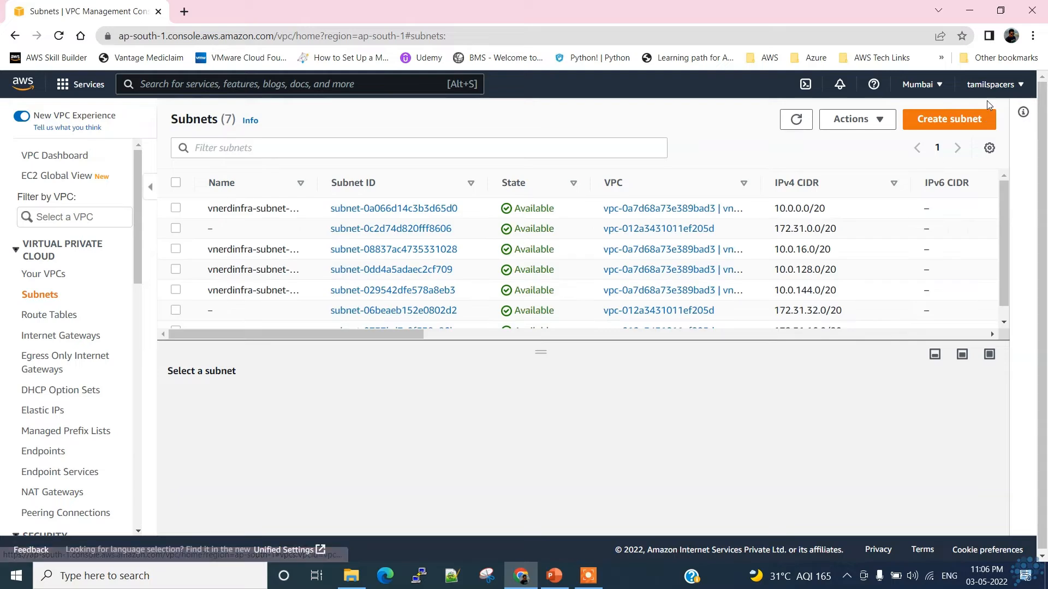
{"action": "left_click", "coordinate": [947, 119]}
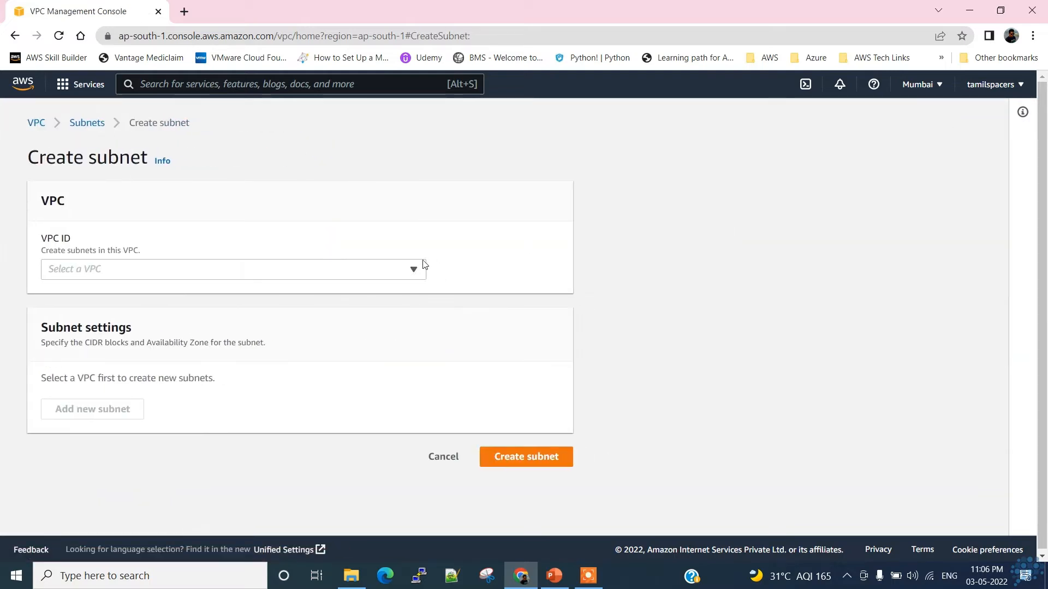
{"action": "left_click", "coordinate": [402, 270]}
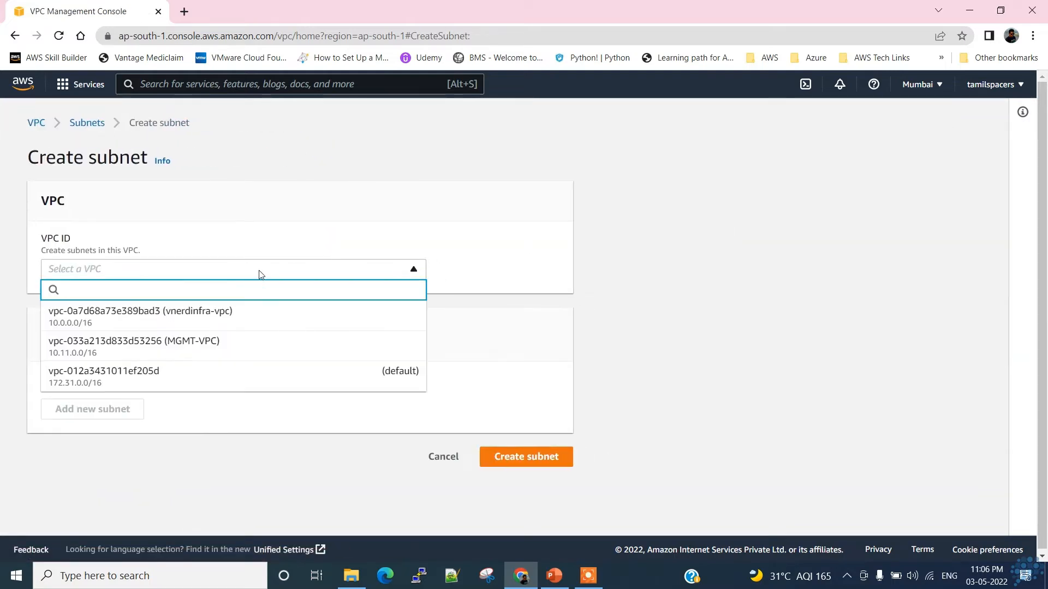
{"action": "left_click", "coordinate": [192, 349]}
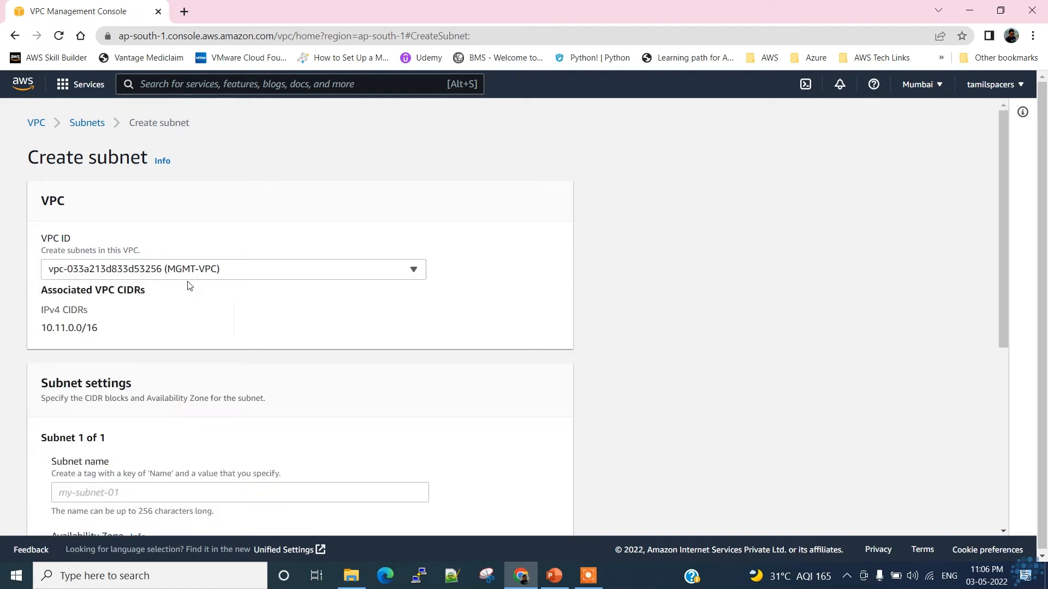
Name the subnet JumpServer01 and place it in availability zone Asia Pacific (Mumbai) / ap-south-1a.
{"action": "scroll", "coordinate": [169, 374], "scroll_direction": "down", "scroll_amount": 2}
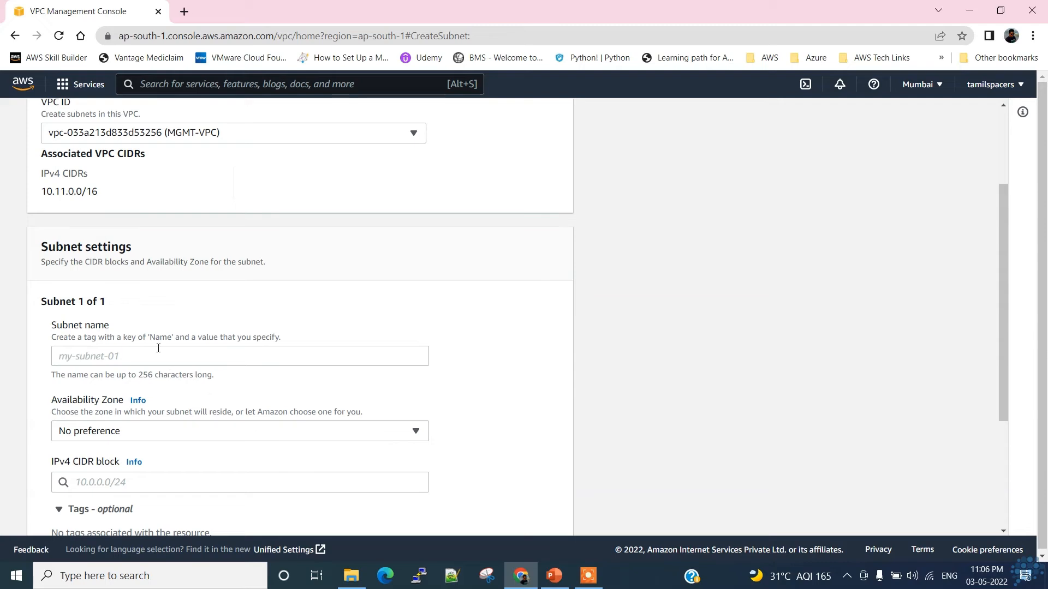
{"action": "scroll", "coordinate": [170, 352], "scroll_direction": "up", "scroll_amount": 2}
{"action": "scroll", "coordinate": [169, 359], "scroll_direction": "down", "scroll_amount": 2}
{"action": "left_click", "coordinate": [155, 355]}
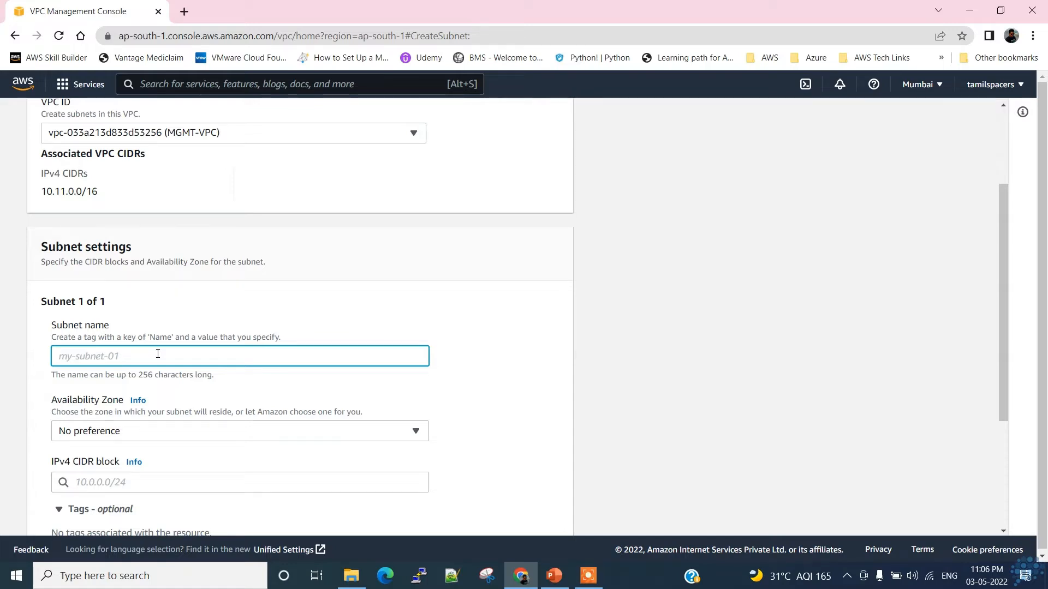
{"action": "type", "text": "JumpServer01"}
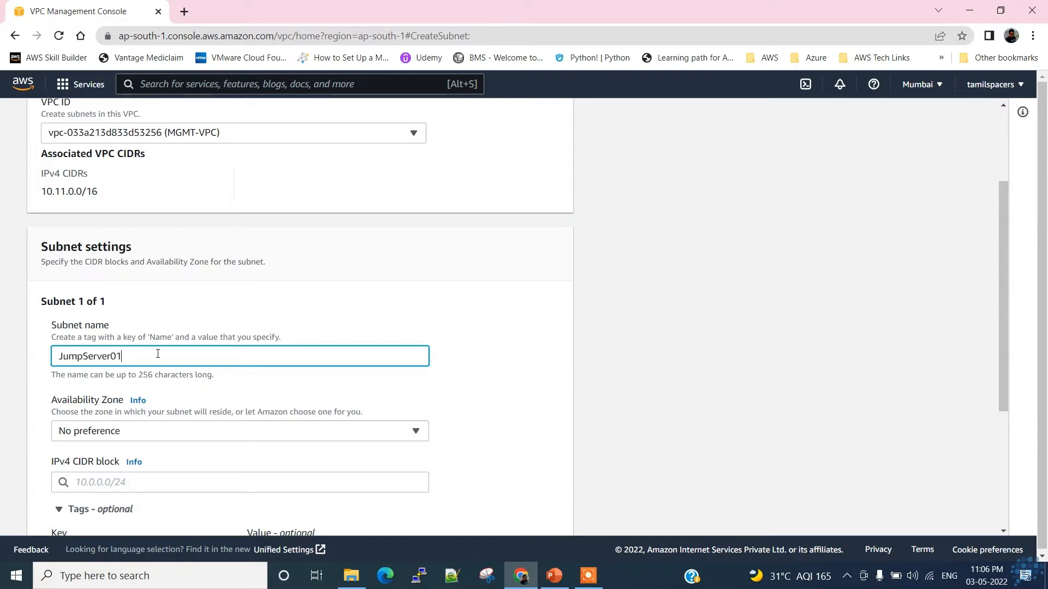
{"action": "scroll", "coordinate": [158, 354], "scroll_direction": "down", "scroll_amount": 3}
{"action": "left_click", "coordinate": [306, 298]}
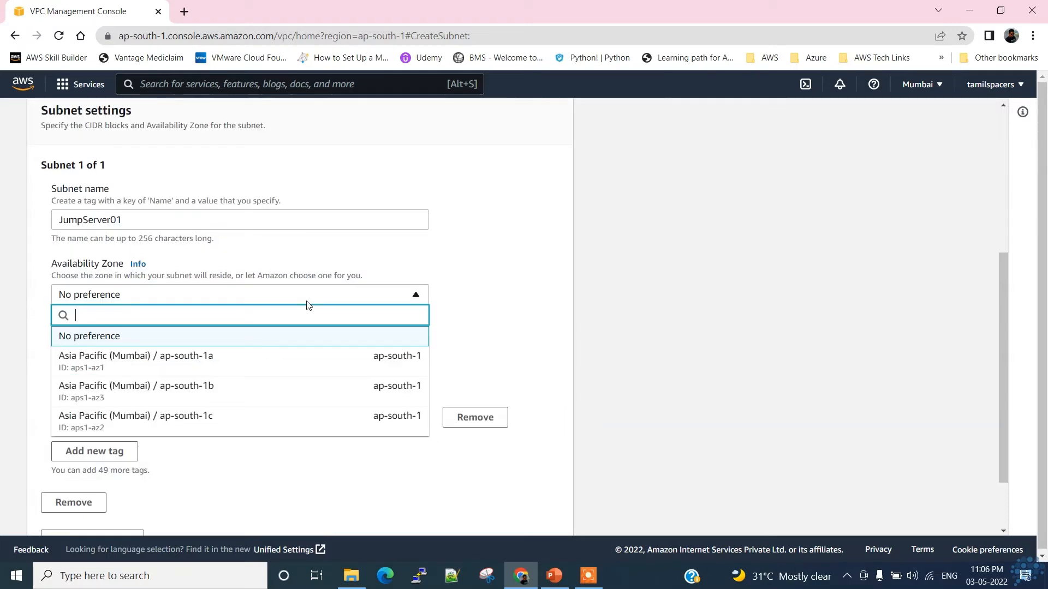
{"action": "left_click", "coordinate": [275, 369]}
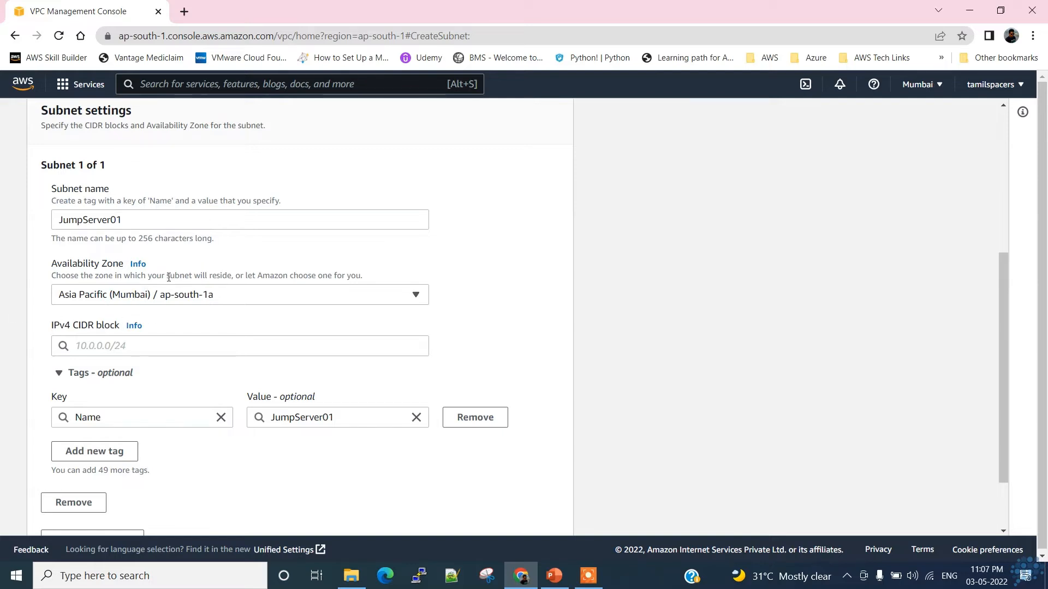
Set the subnet's IPv4 CIDR block to 10.11.1.0/24 and create the subnet.
{"action": "left_click", "coordinate": [225, 353]}
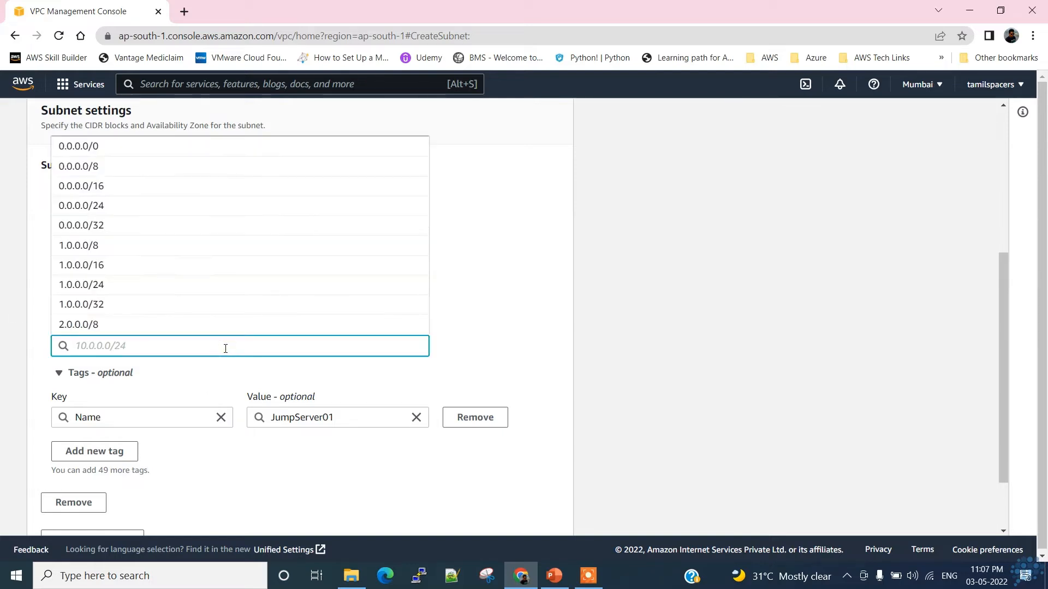
{"action": "left_click", "coordinate": [185, 371]}
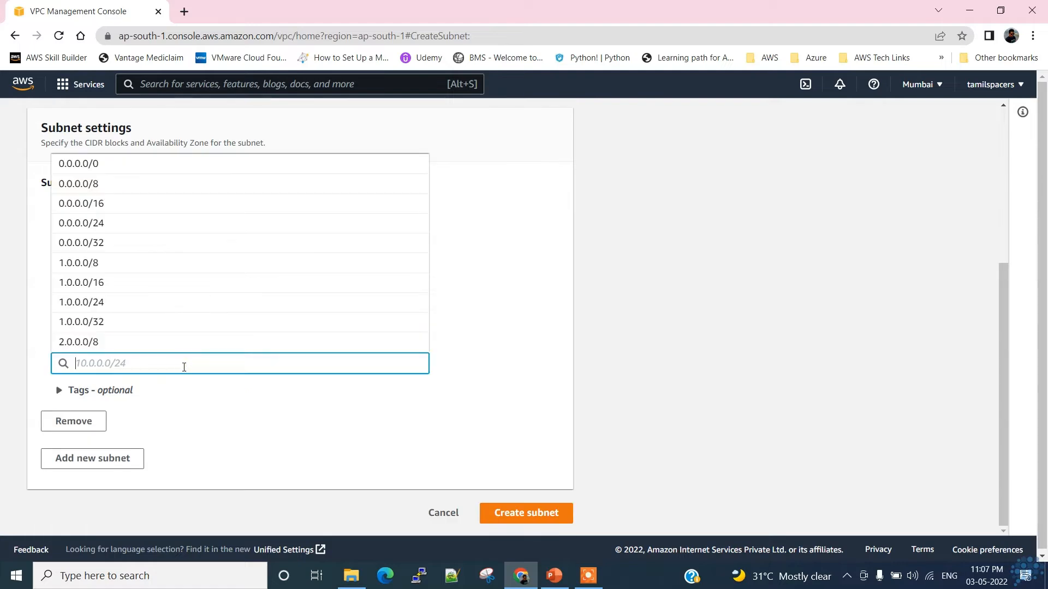
{"action": "type", "text": "10.11"}
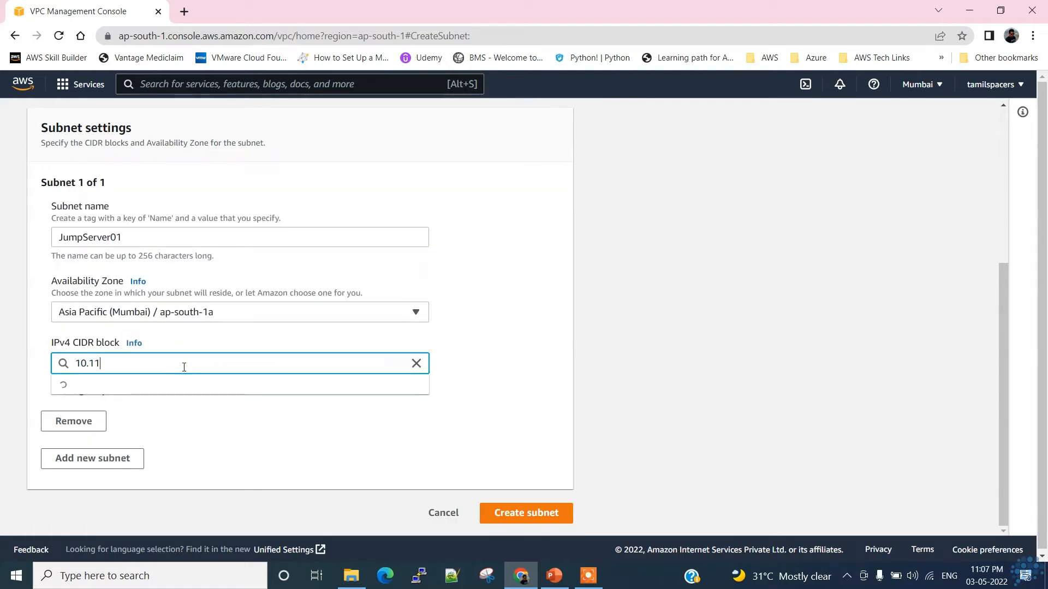
{"action": "type", "text": "."}
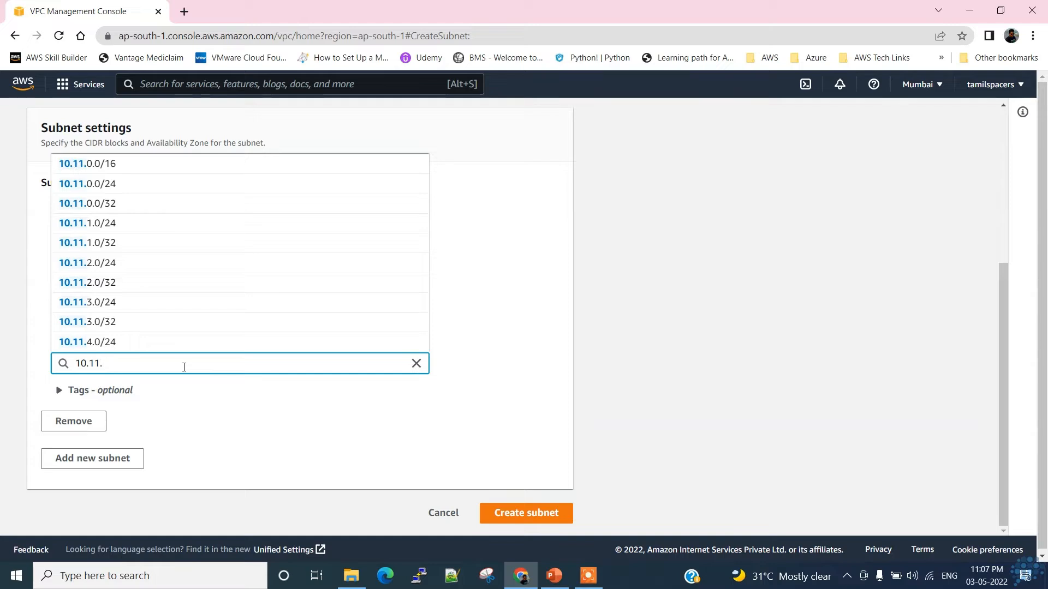
{"action": "type", "text": "1.0"}
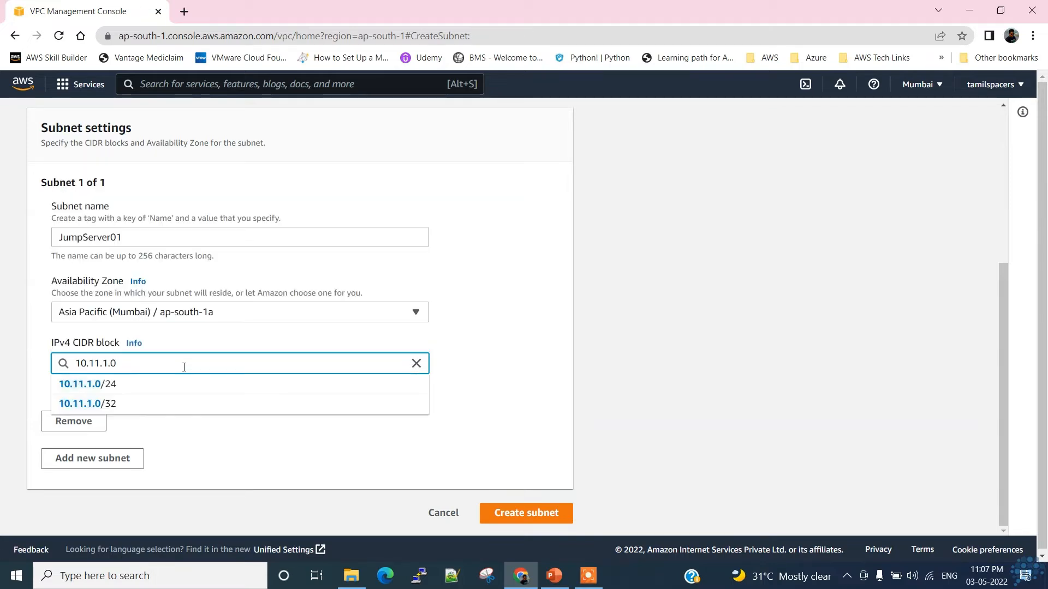
{"action": "type", "text": "/24"}
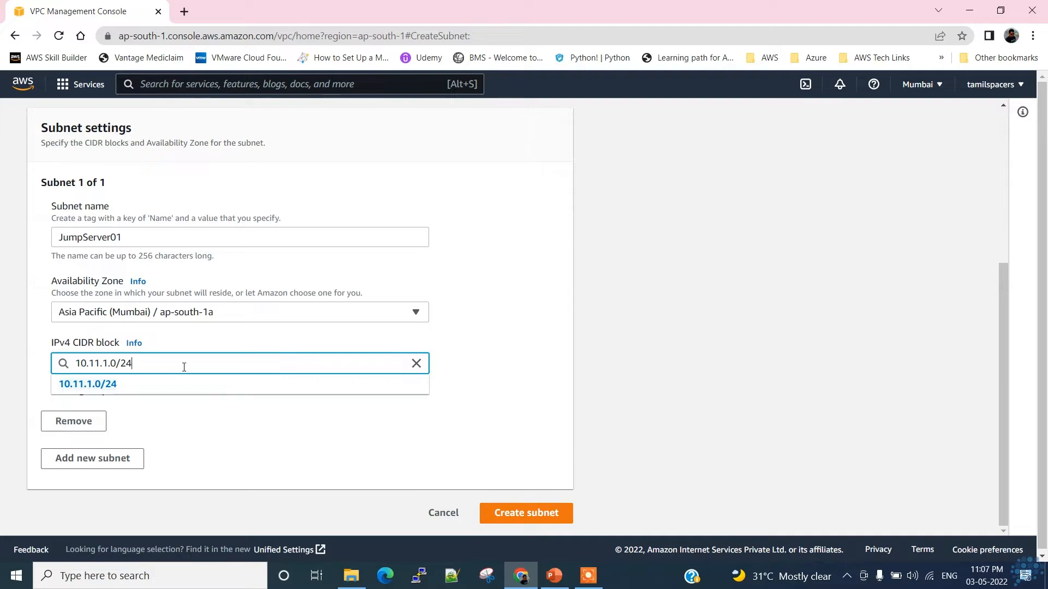
{"action": "left_click", "coordinate": [135, 390]}
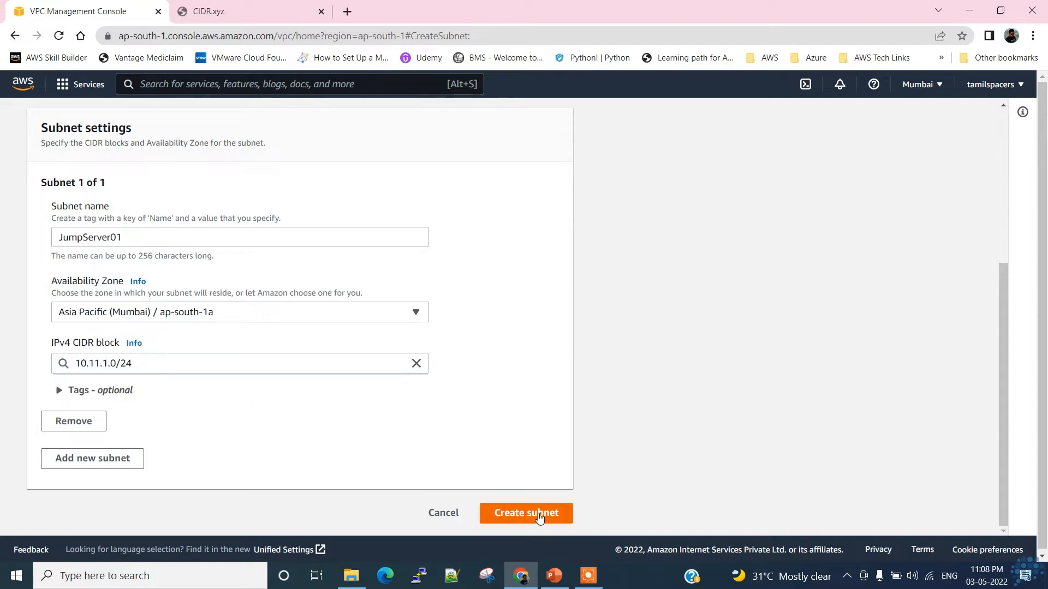
{"action": "left_click", "coordinate": [539, 517]}
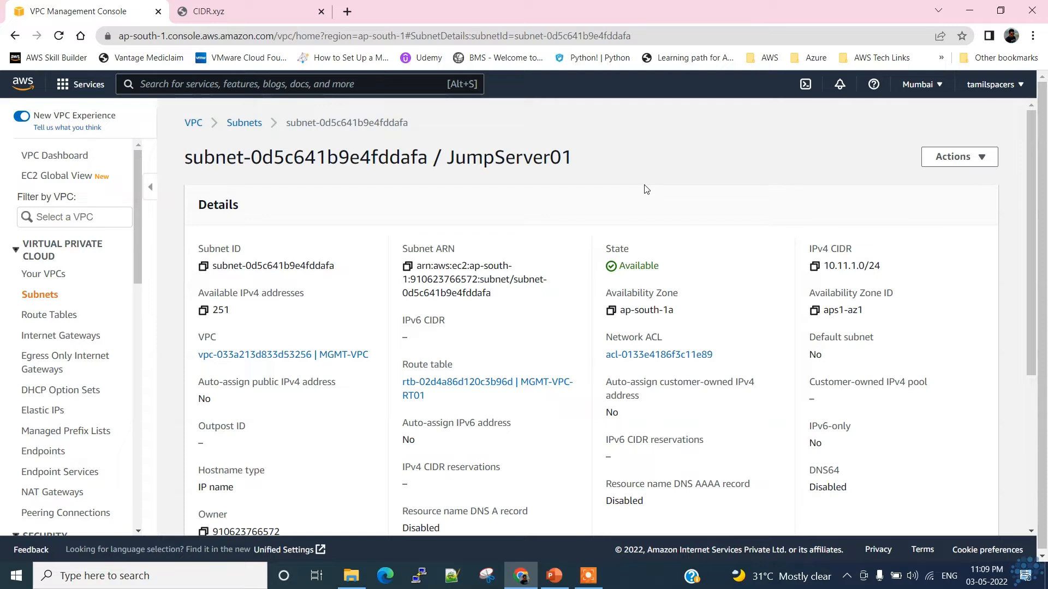
Review the details of the JumpServer01 subnet.
{"action": "scroll", "coordinate": [644, 218], "scroll_direction": "down", "scroll_amount": 2}
{"action": "scroll", "coordinate": [619, 255], "scroll_direction": "up", "scroll_amount": 1}
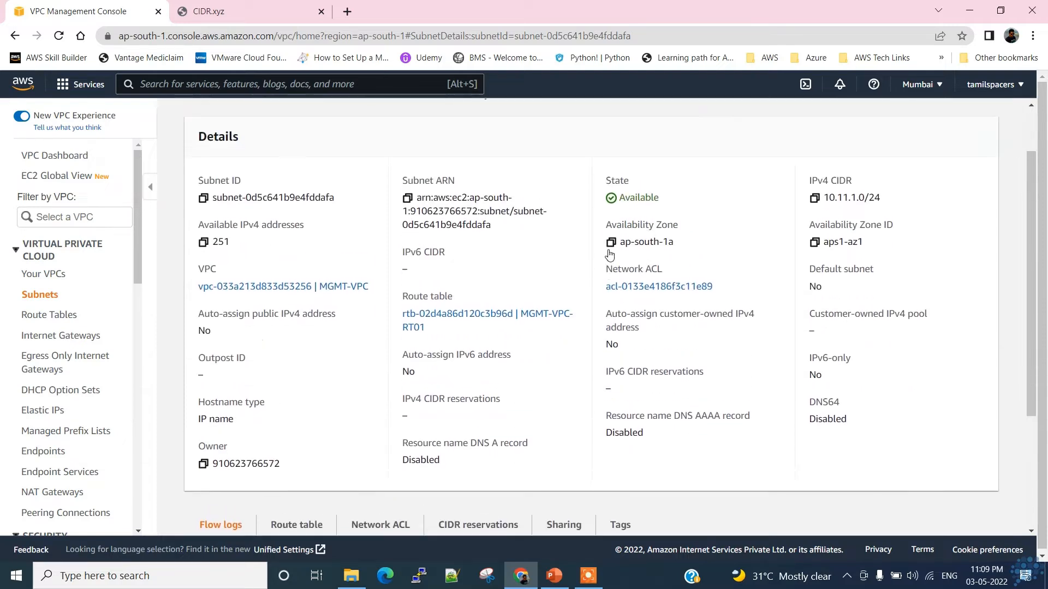
{"action": "scroll", "coordinate": [468, 269], "scroll_direction": "up", "scroll_amount": 1}
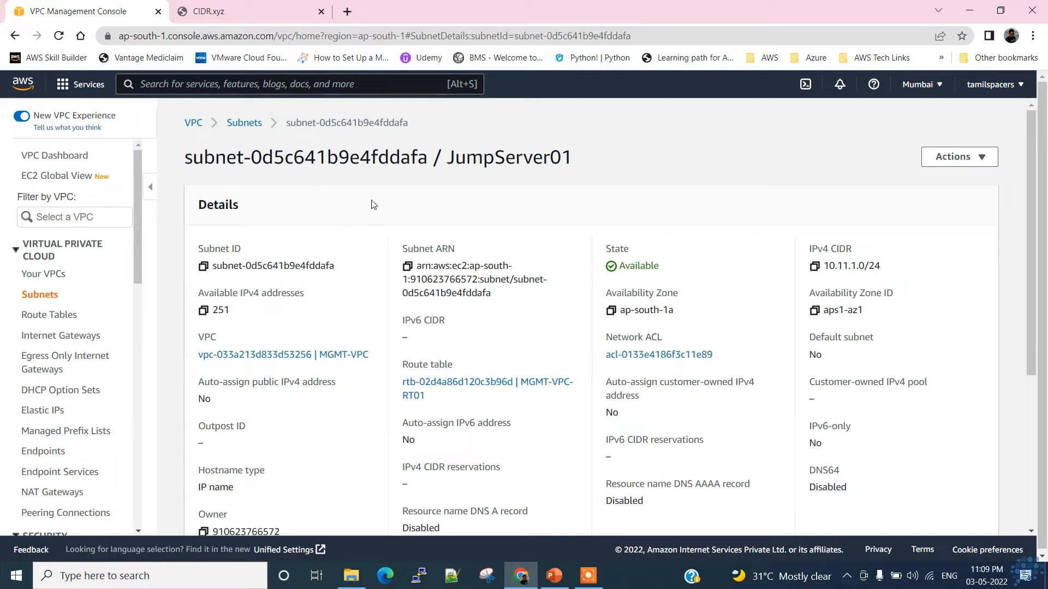
Open the JumpServer01 subnet's route table, MGMT-VPC-RT01, and examine its explicit and non-explicit subnet associations.
{"action": "left_click", "coordinate": [465, 388]}
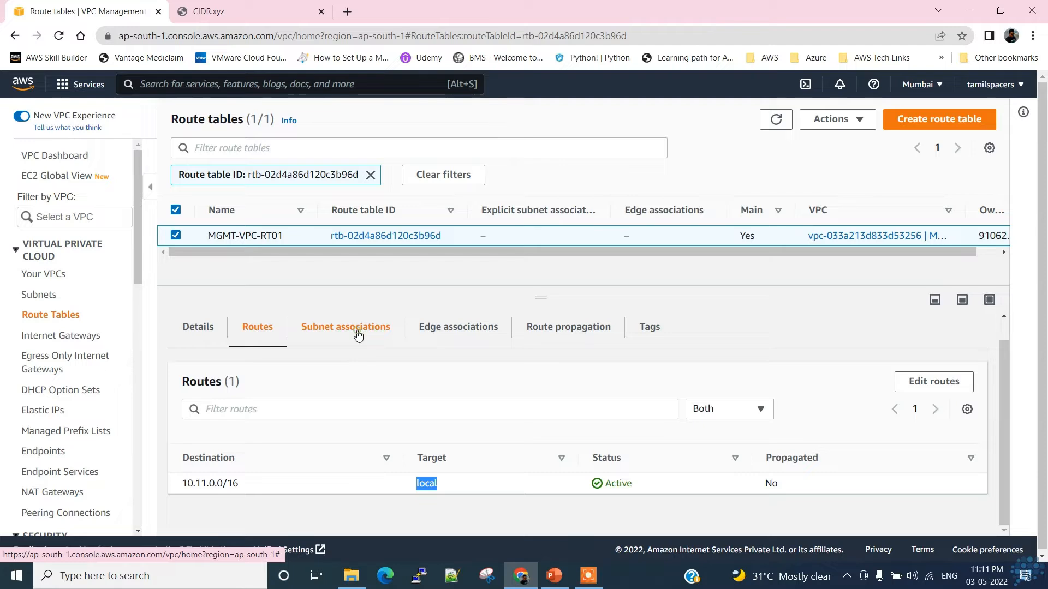
{"action": "left_click", "coordinate": [356, 333]}
{"action": "scroll", "coordinate": [466, 414], "scroll_direction": "down", "scroll_amount": 1}
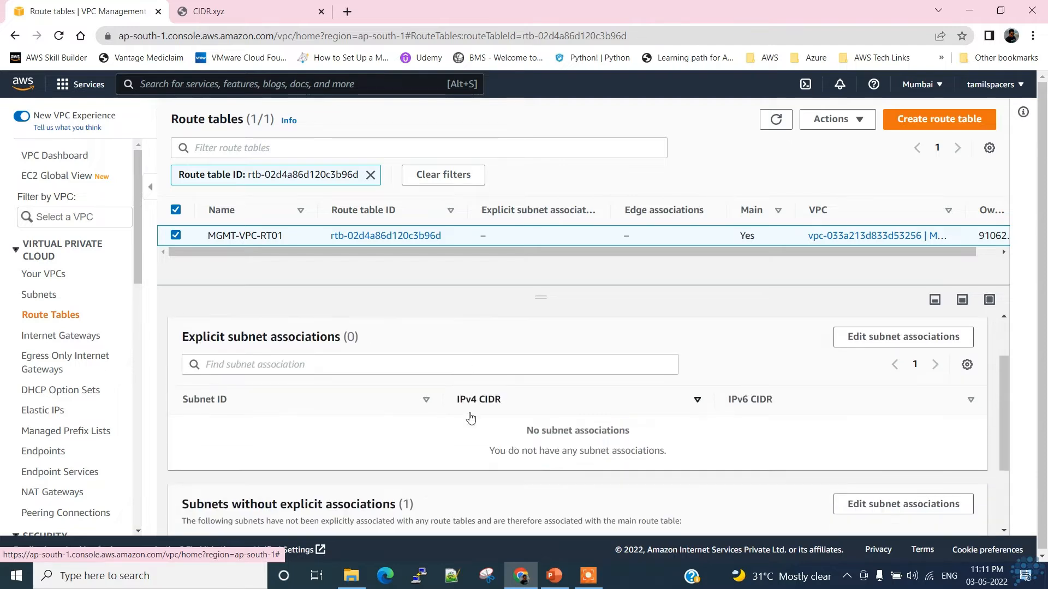
{"action": "left_click_drag", "start_coordinate": [644, 432], "coordinate": [502, 435]}
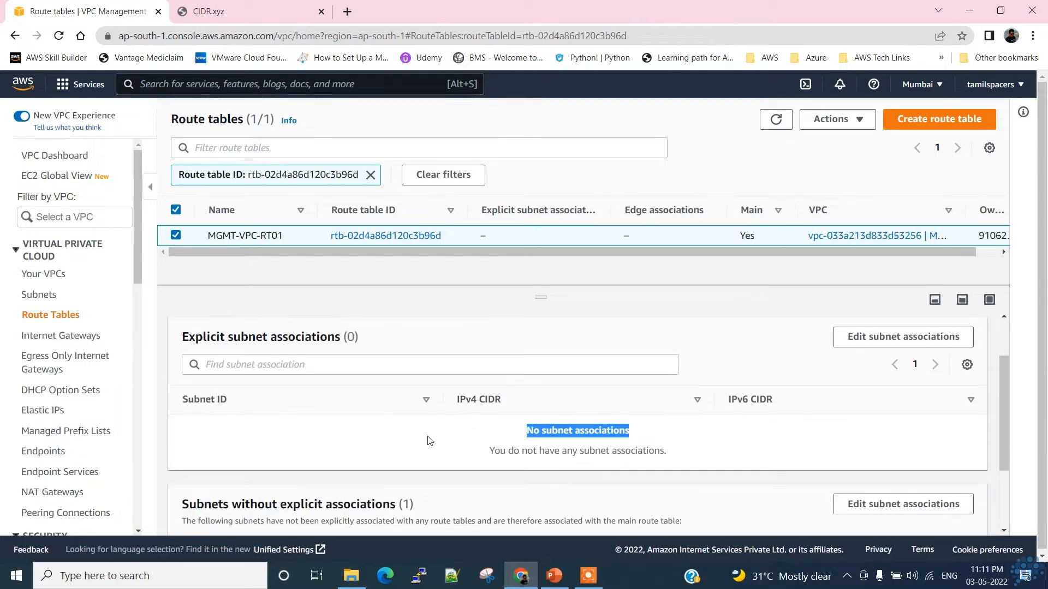
{"action": "left_click", "coordinate": [356, 437]}
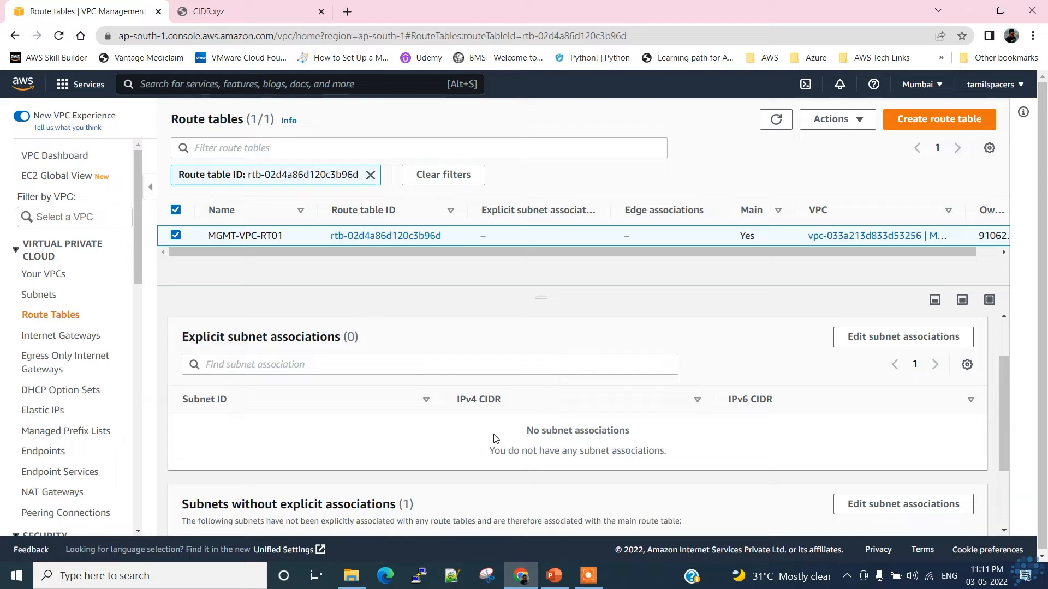
{"action": "scroll", "coordinate": [491, 435], "scroll_direction": "up", "scroll_amount": 1}
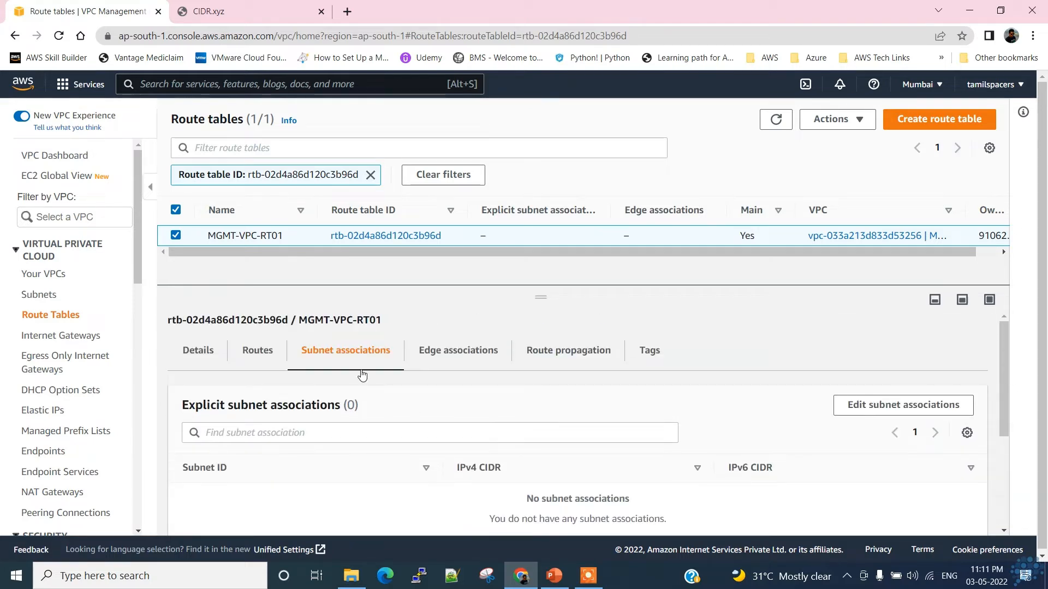
{"action": "scroll", "coordinate": [591, 467], "scroll_direction": "down", "scroll_amount": 1}
{"action": "scroll", "coordinate": [565, 435], "scroll_direction": "down", "scroll_amount": 1}
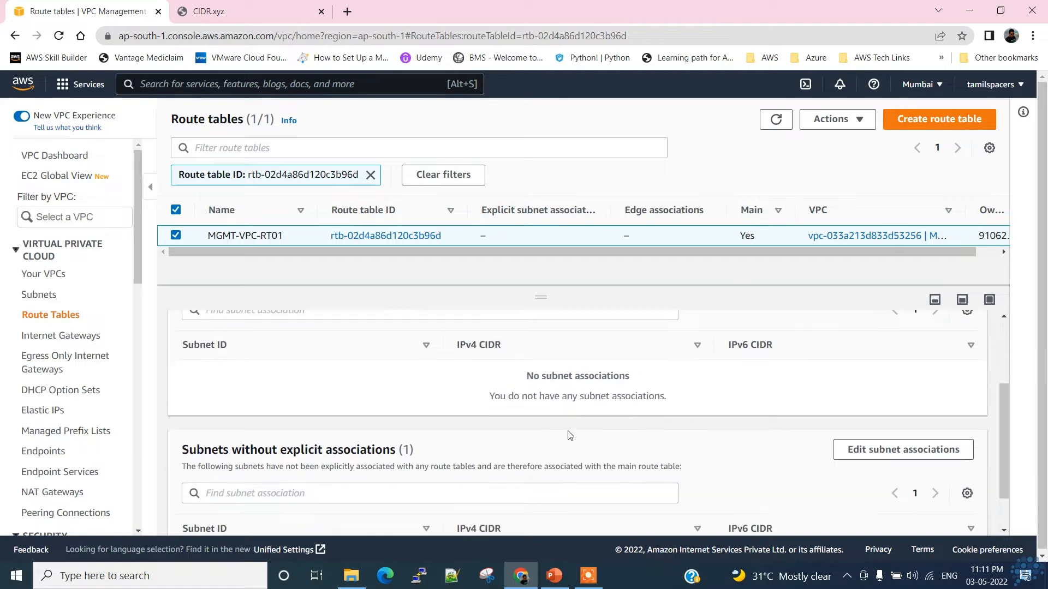
{"action": "scroll", "coordinate": [567, 431], "scroll_direction": "up", "scroll_amount": 1}
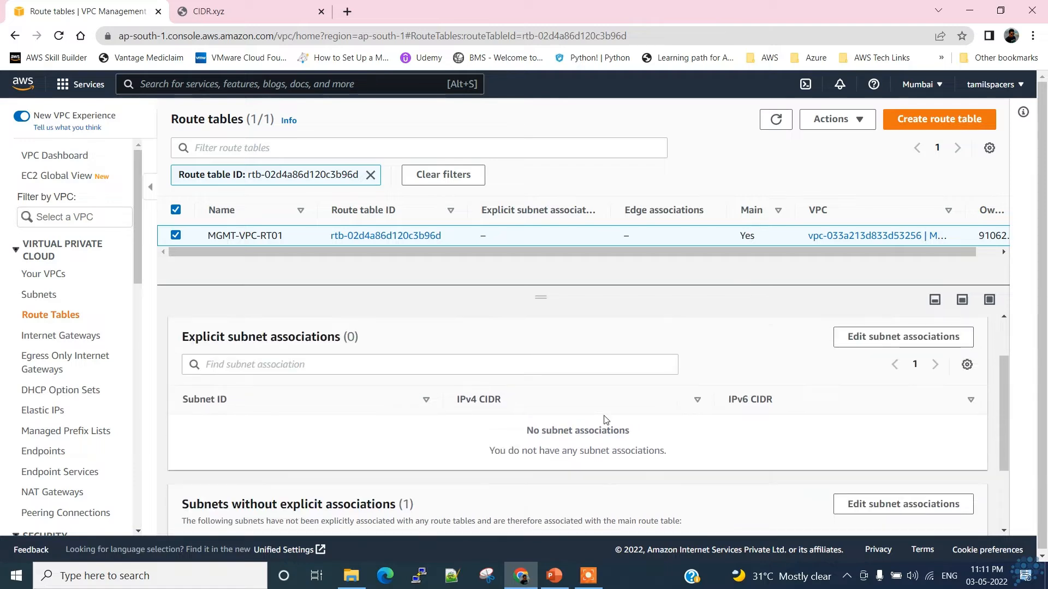
Explicitly associate the JumpServer01 subnet with route table MGMT-VPC-RT01, save it, and review the subnet associations.
{"action": "left_click", "coordinate": [880, 338]}
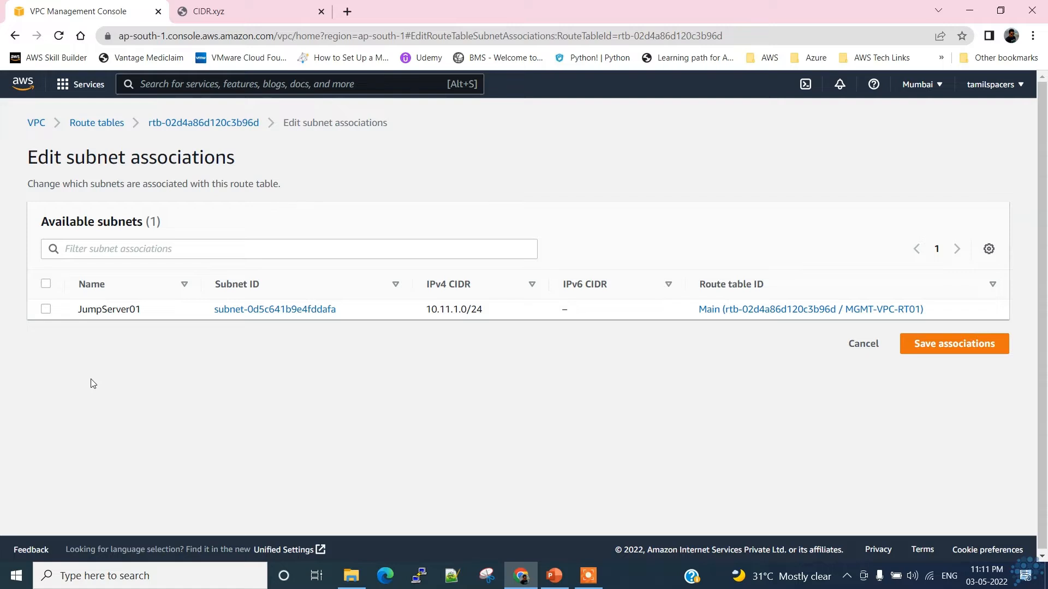
{"action": "left_click", "coordinate": [47, 310]}
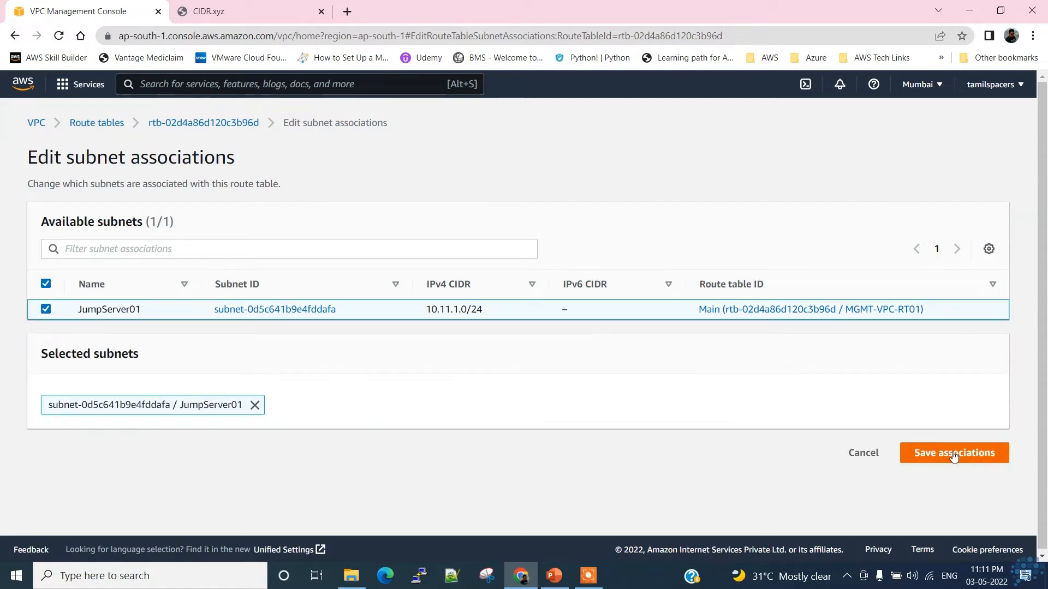
{"action": "left_click", "coordinate": [985, 462]}
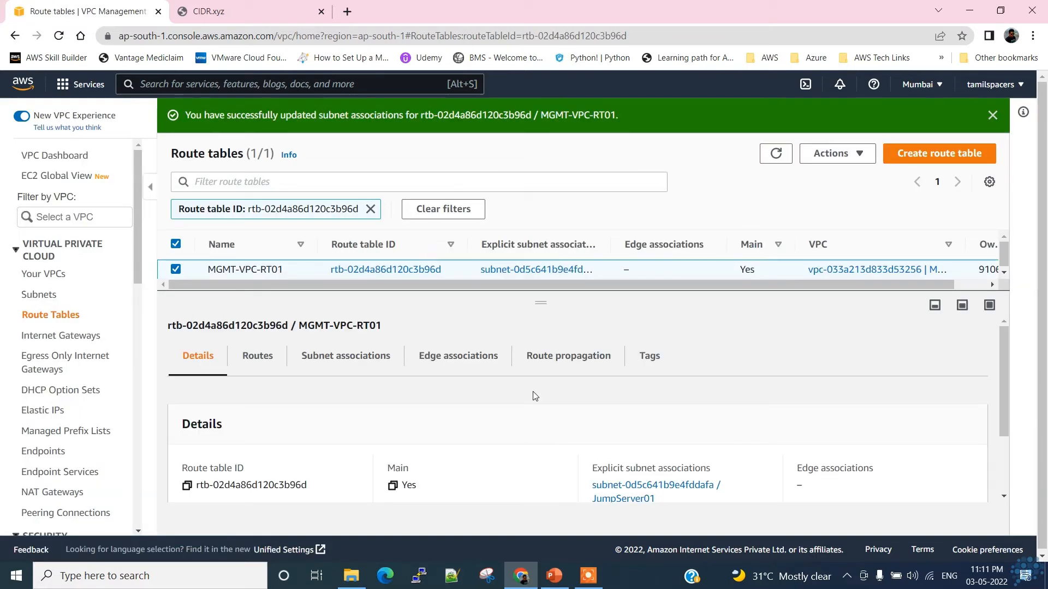
{"action": "left_click", "coordinate": [350, 359]}
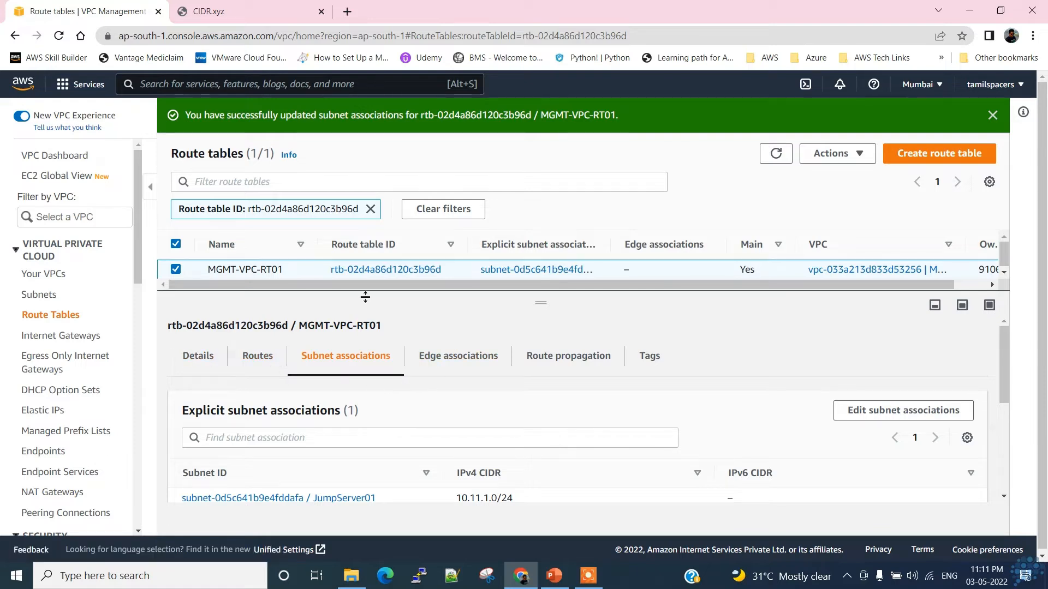
Check the internet gateway in the PowerPoint network diagram, then return to the VPC console and create an internet gateway named MGMT-VPC-IGW01.
{"action": "left_click", "coordinate": [554, 575]}
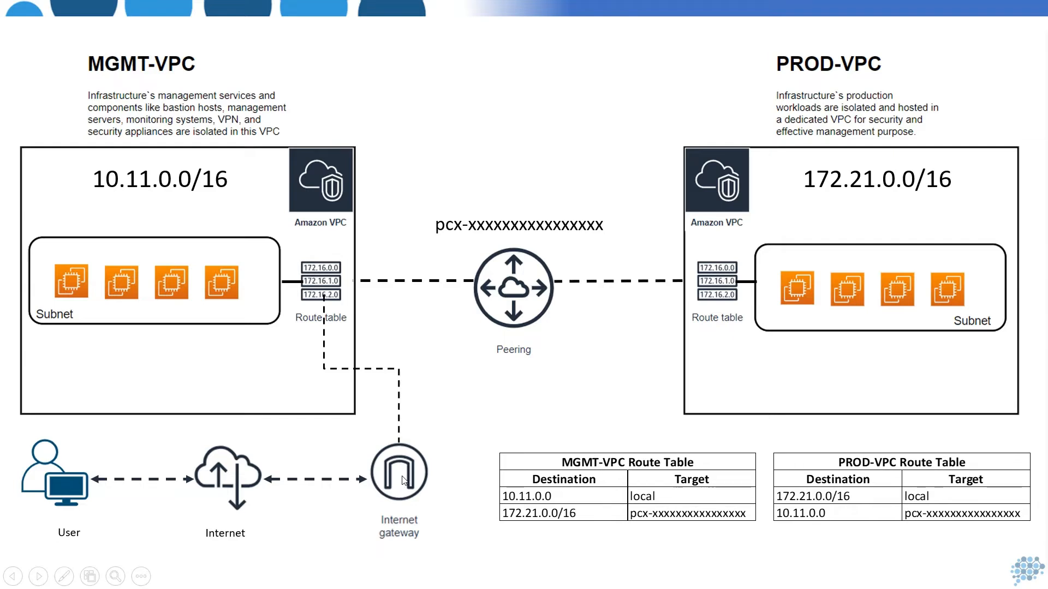
{"action": "key", "text": "alt+Tab"}
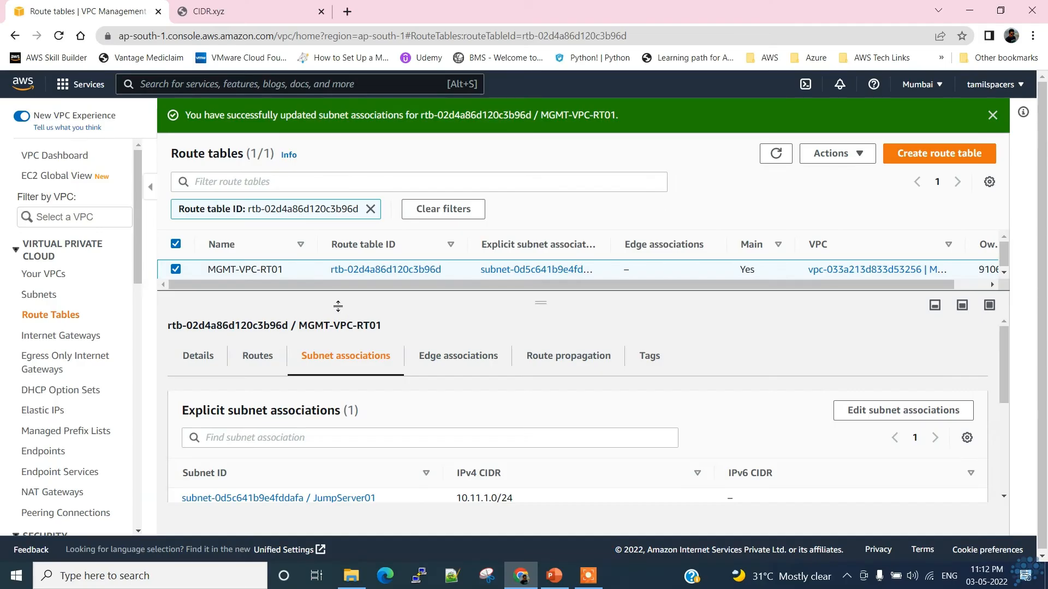
{"action": "left_click", "coordinate": [76, 341]}
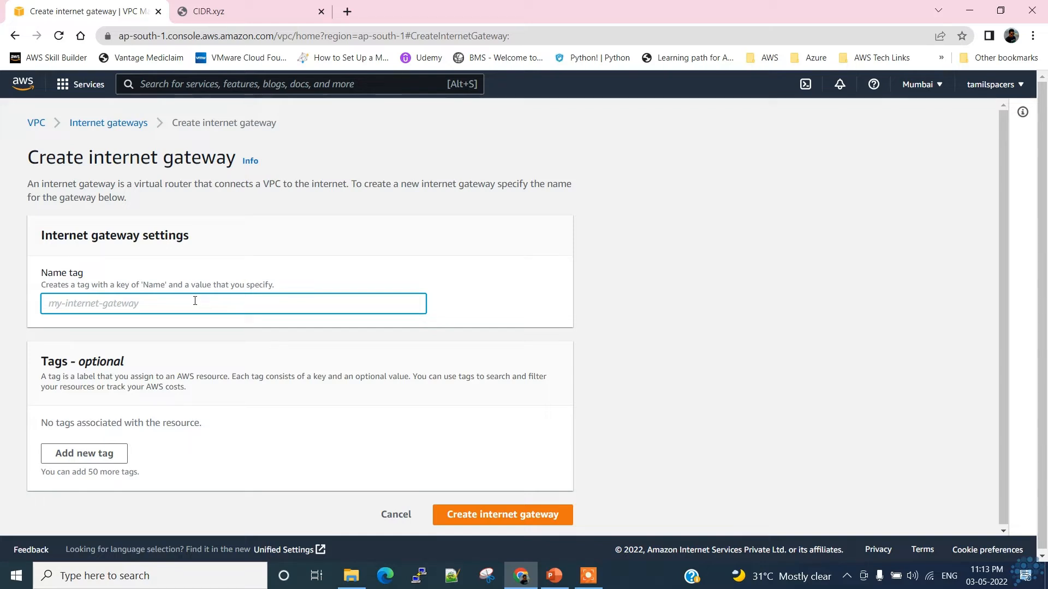
{"action": "type", "text": "MGMT"}
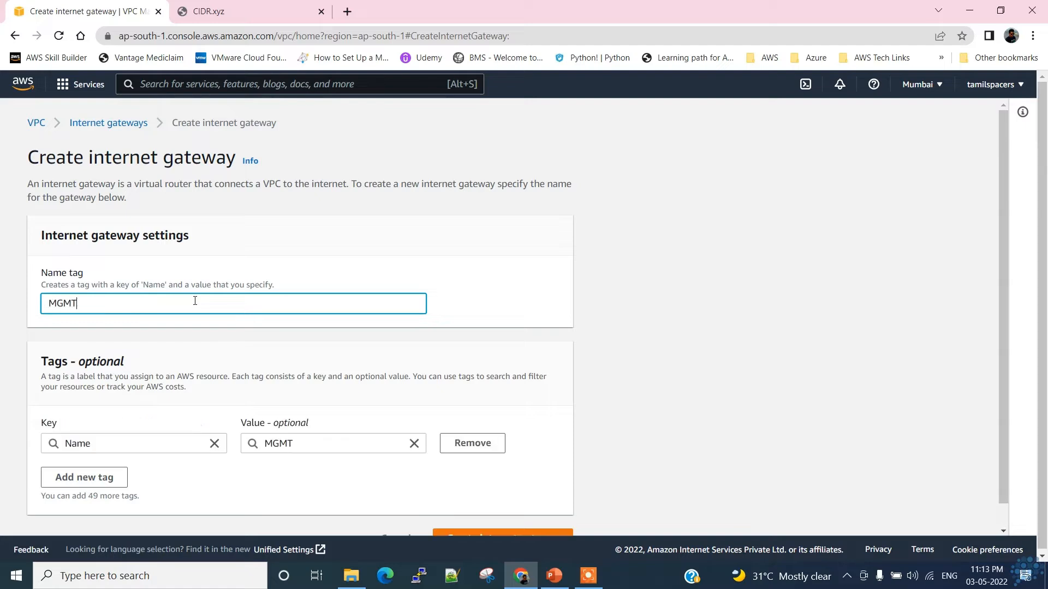
{"action": "type", "text": "-VPC-IGW01"}
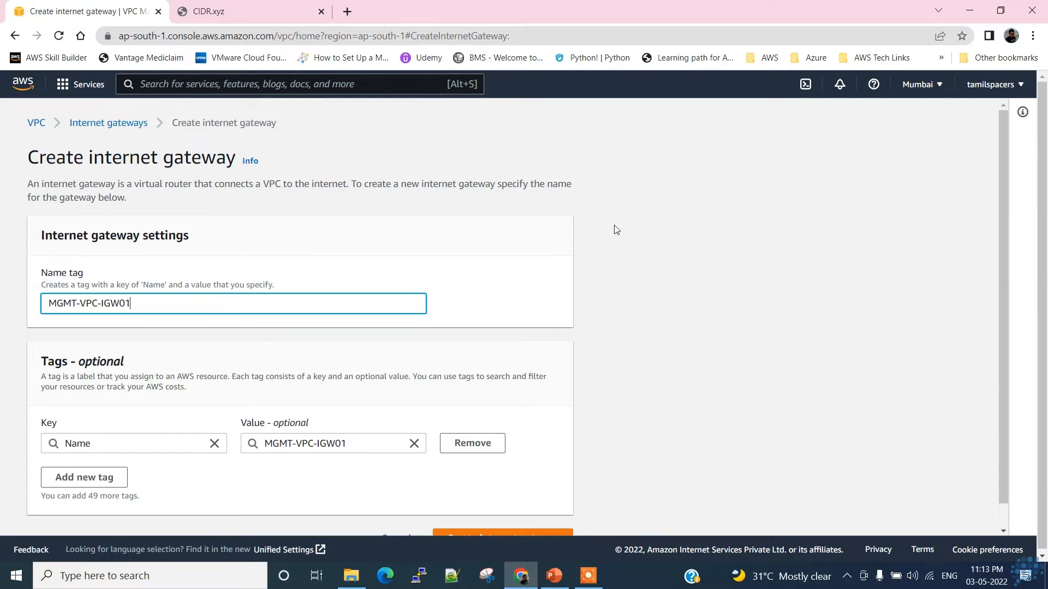
{"action": "scroll", "coordinate": [615, 230], "scroll_direction": "down", "scroll_amount": 1}
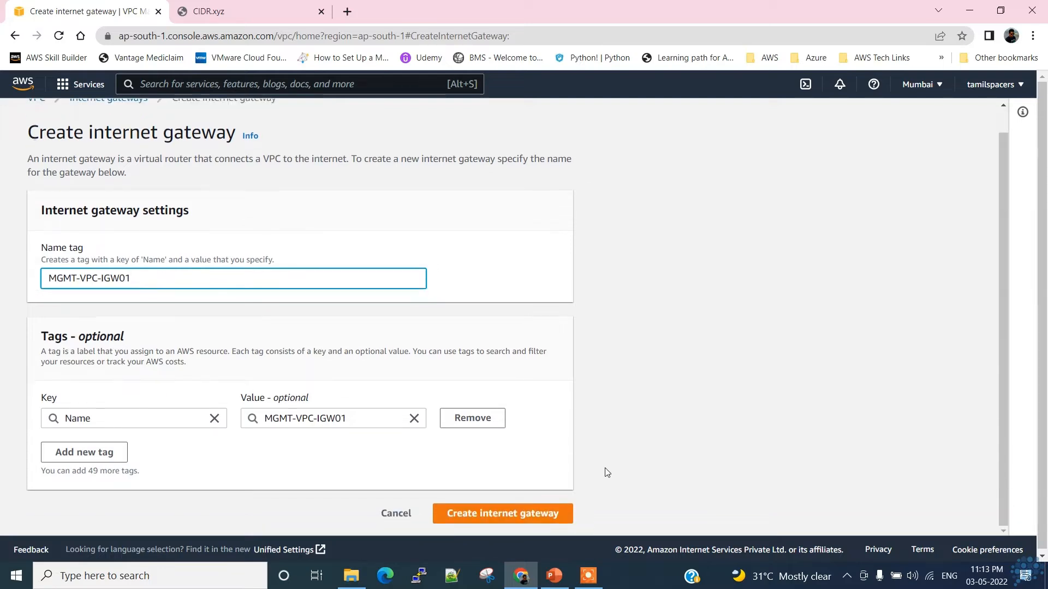
{"action": "left_click", "coordinate": [514, 519]}
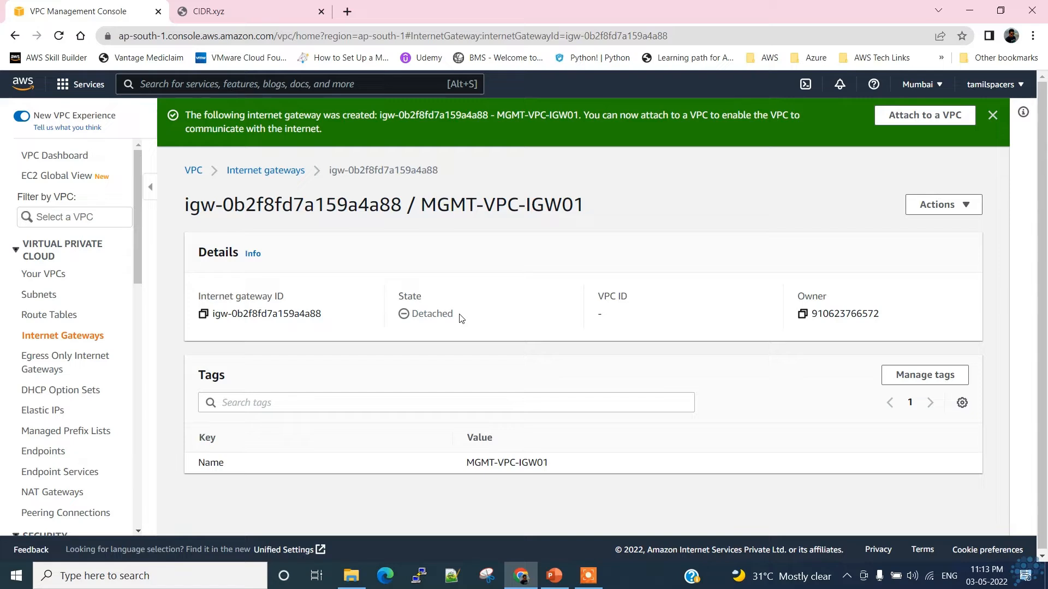
Attach the MGMT-VPC-IGW01 internet gateway to MGMT-VPC and check its attachment state.
{"action": "left_click_drag", "start_coordinate": [461, 318], "coordinate": [402, 316]}
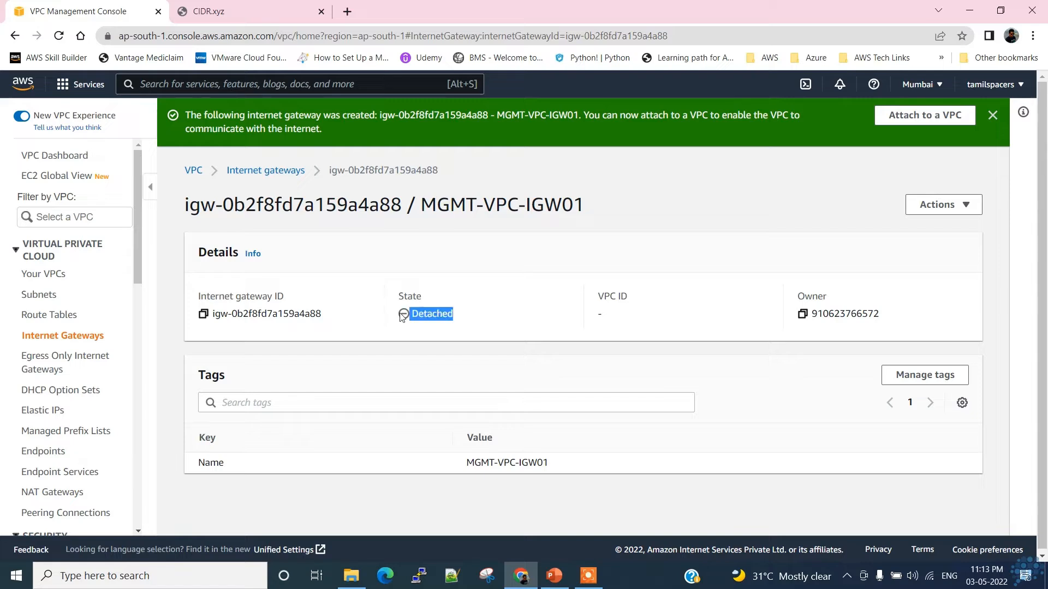
{"action": "left_click", "coordinate": [969, 210]}
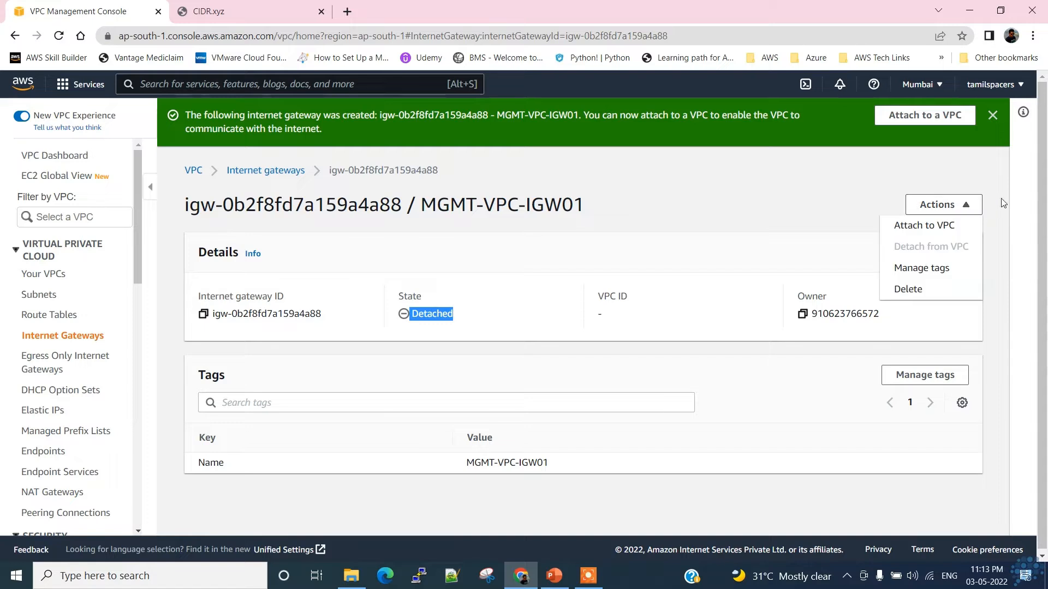
{"action": "left_click", "coordinate": [985, 175]}
{"action": "left_click", "coordinate": [972, 208]}
{"action": "left_click", "coordinate": [917, 224]}
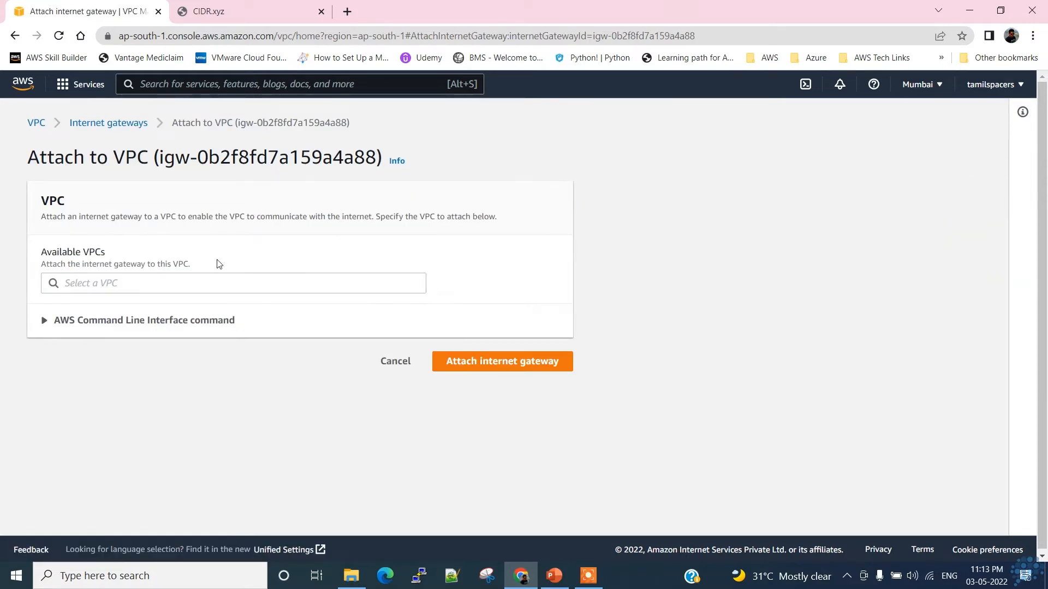
{"action": "left_click", "coordinate": [232, 282]}
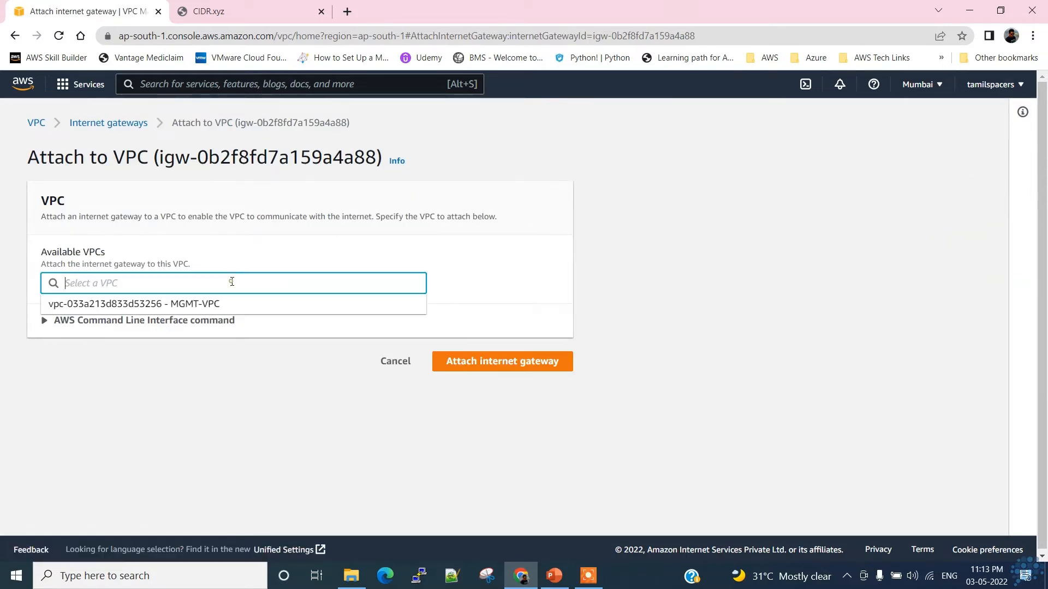
{"action": "left_click", "coordinate": [209, 305]}
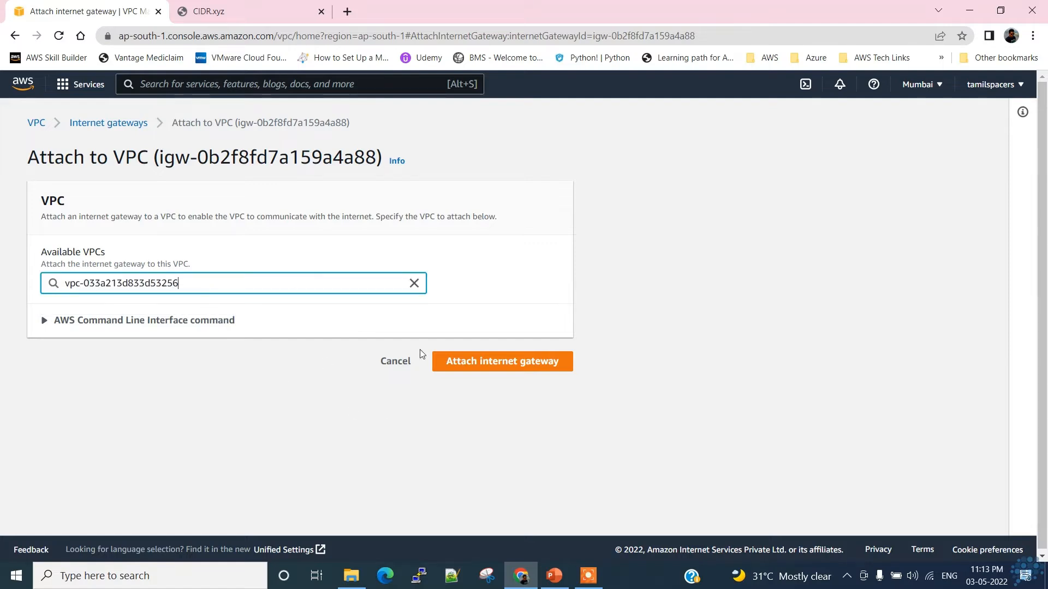
{"action": "left_click", "coordinate": [541, 370]}
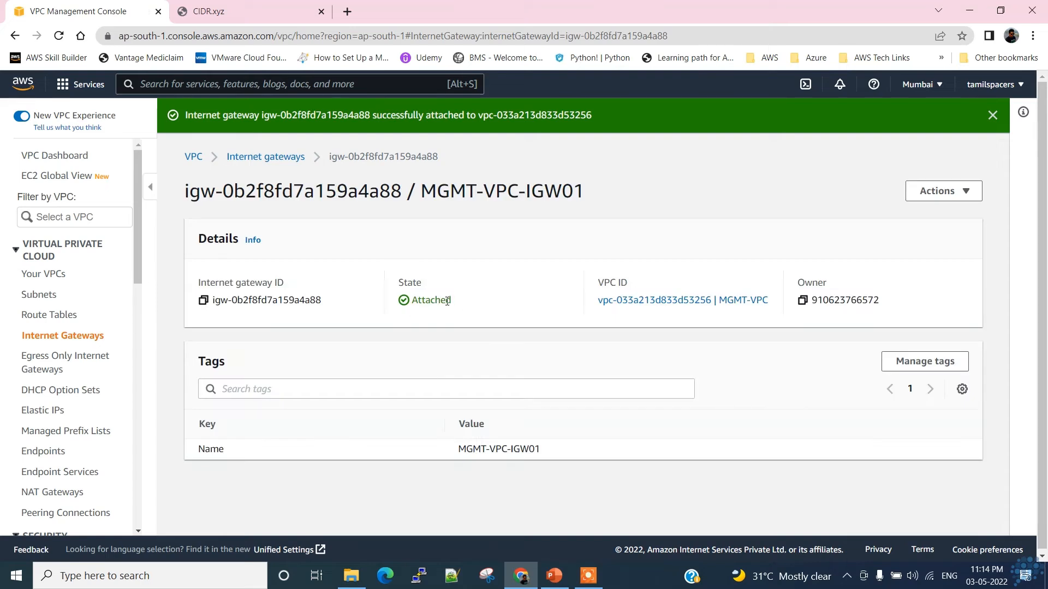
{"action": "left_click_drag", "start_coordinate": [447, 301], "coordinate": [417, 301]}
{"action": "left_click", "coordinate": [478, 283]}
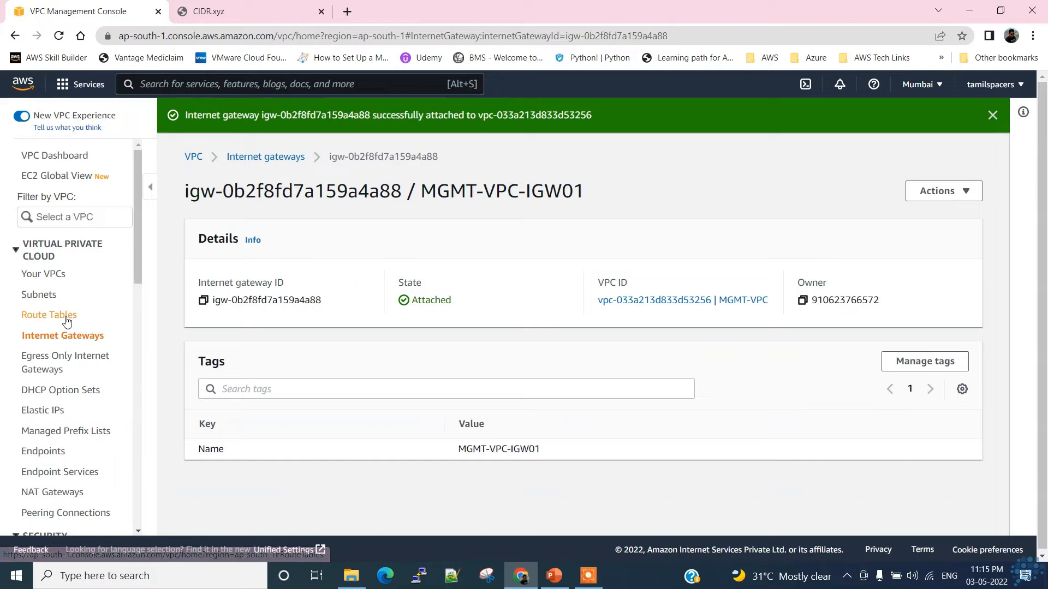
Open the main route table of MGMT-VPC from the VPC's details and examine its existing routes.
{"action": "left_click", "coordinate": [47, 271]}
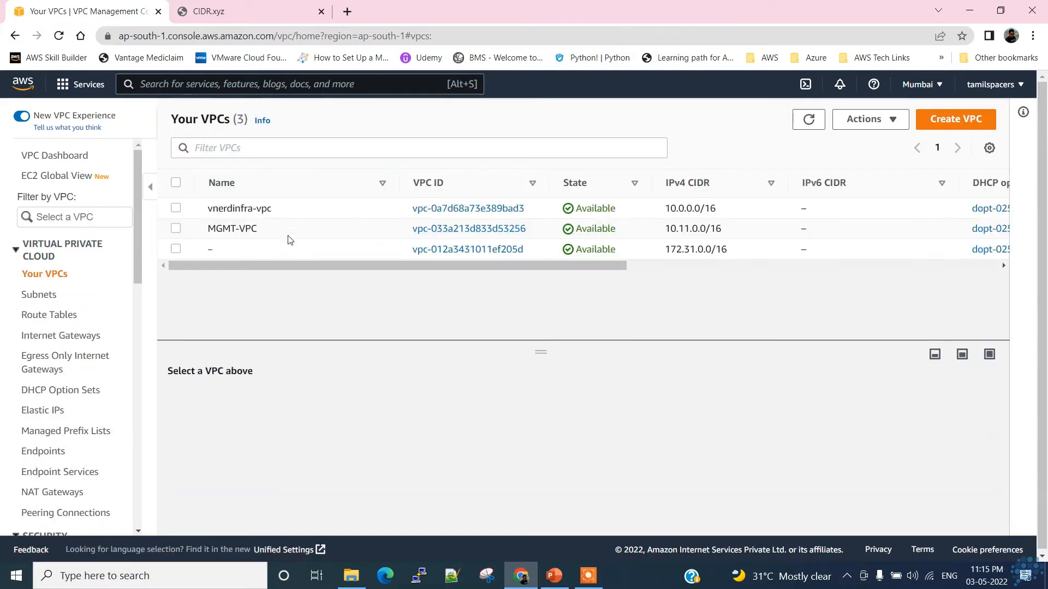
{"action": "left_click", "coordinate": [445, 234]}
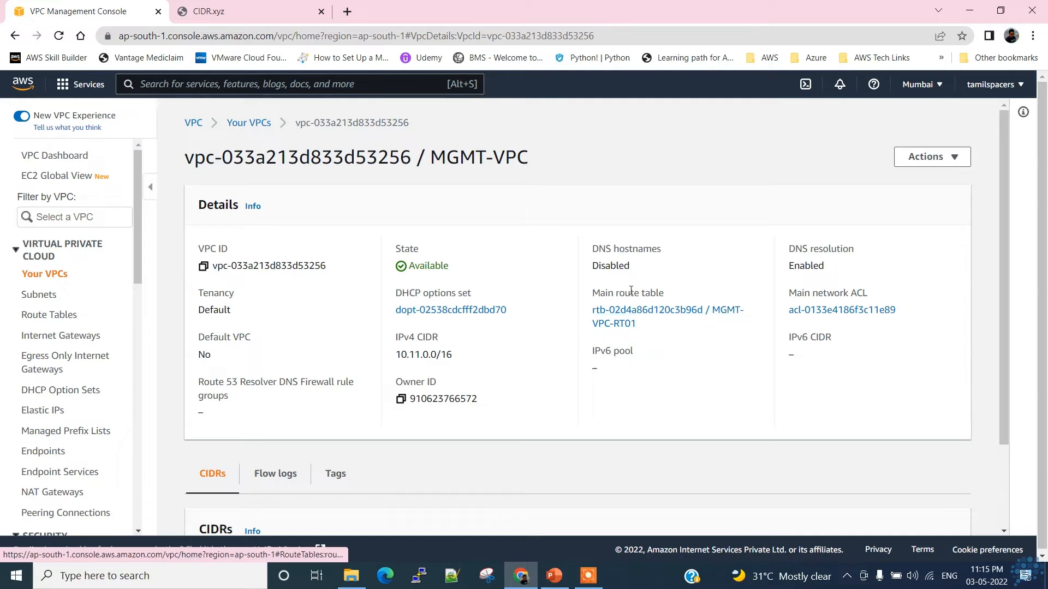
{"action": "left_click", "coordinate": [655, 312]}
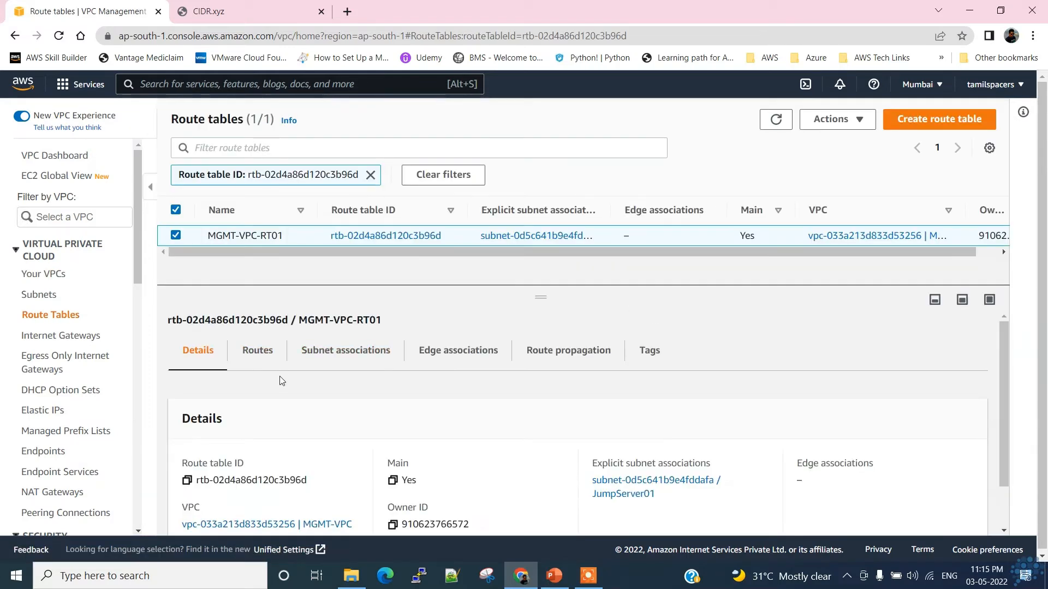
{"action": "scroll", "coordinate": [267, 381], "scroll_direction": "down", "scroll_amount": 2}
{"action": "scroll", "coordinate": [268, 380], "scroll_direction": "up", "scroll_amount": 2}
{"action": "left_click", "coordinate": [257, 355]}
{"action": "scroll", "coordinate": [584, 371], "scroll_direction": "down", "scroll_amount": 1}
{"action": "scroll", "coordinate": [585, 367], "scroll_direction": "down", "scroll_amount": 1}
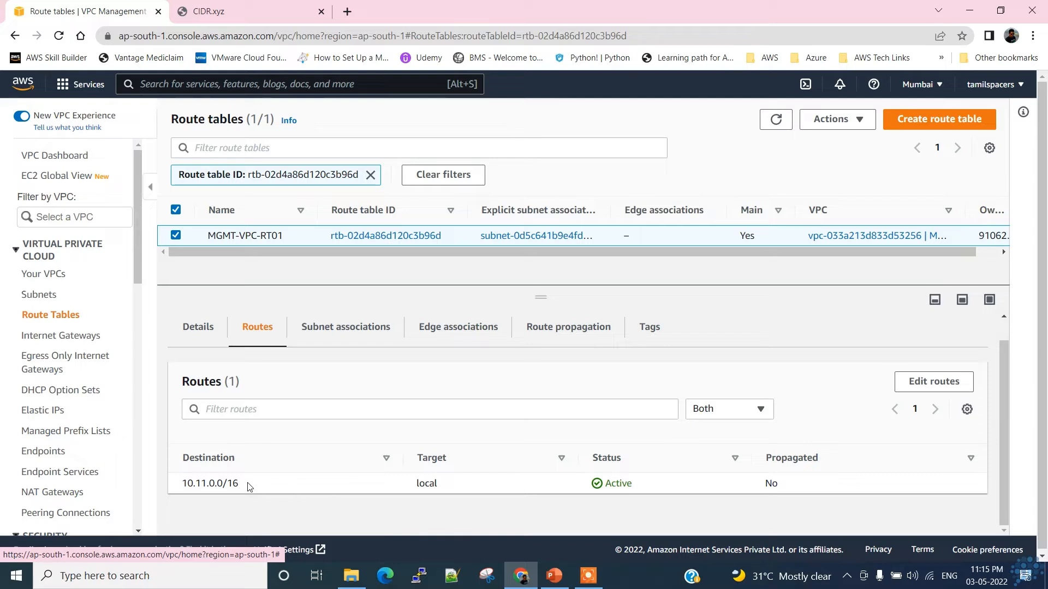
{"action": "left_click_drag", "start_coordinate": [251, 485], "coordinate": [182, 483]}
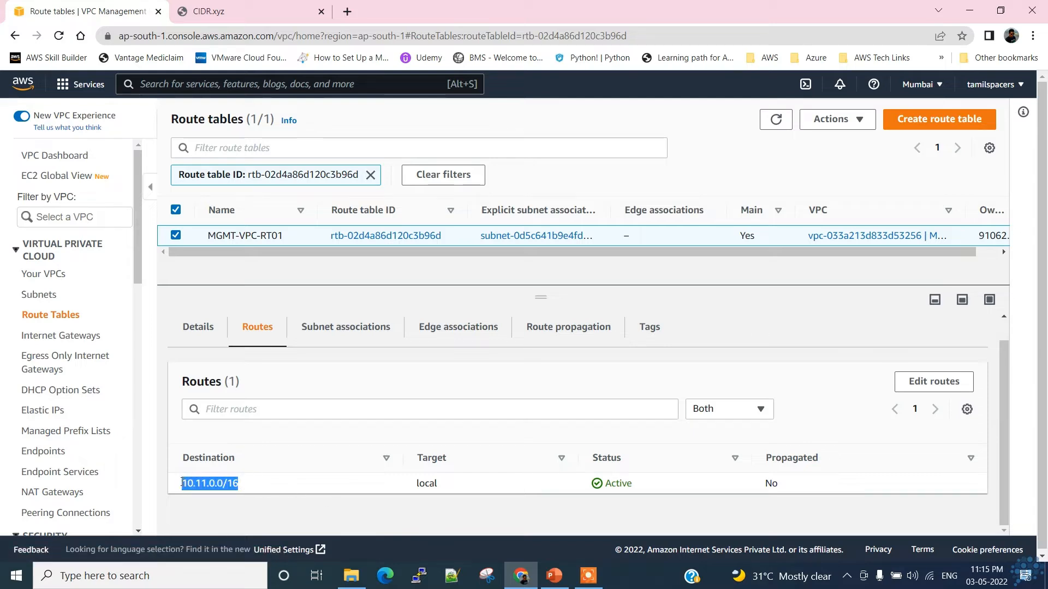
{"action": "left_click", "coordinate": [253, 505]}
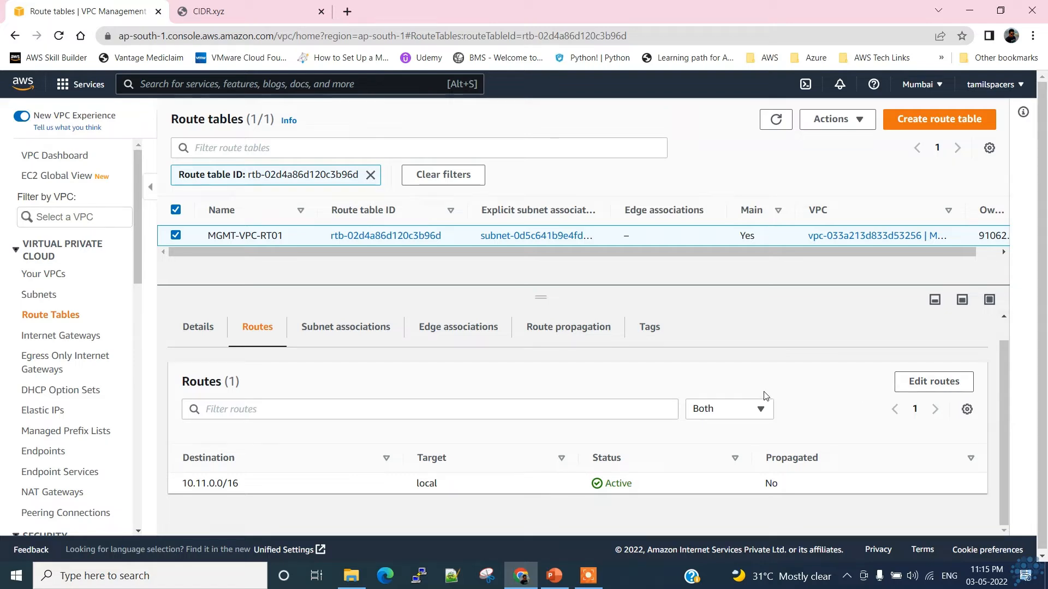
Add a new route with destination 0.0.0.0/0 to the MGMT-VPC-RT01 route table.
{"action": "left_click", "coordinate": [943, 390]}
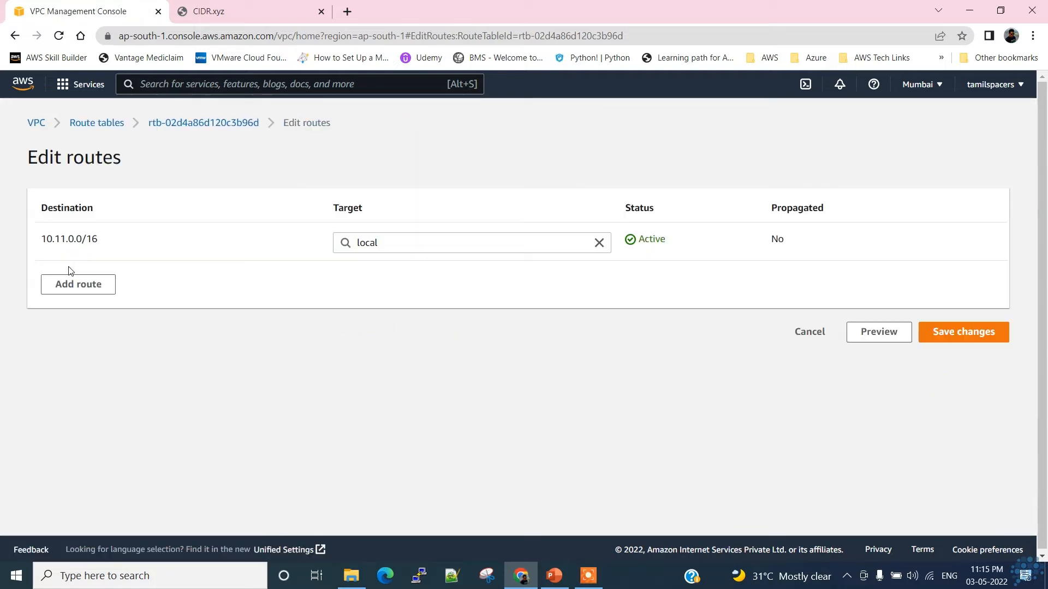
{"action": "left_click", "coordinate": [82, 295]}
{"action": "left_click", "coordinate": [109, 283]}
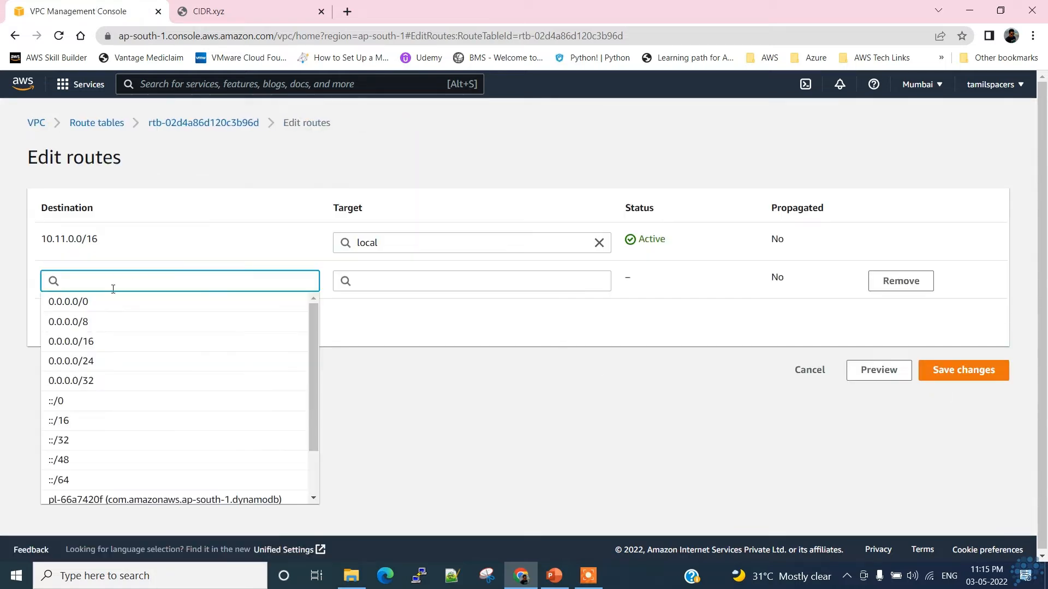
{"action": "left_click", "coordinate": [111, 303]}
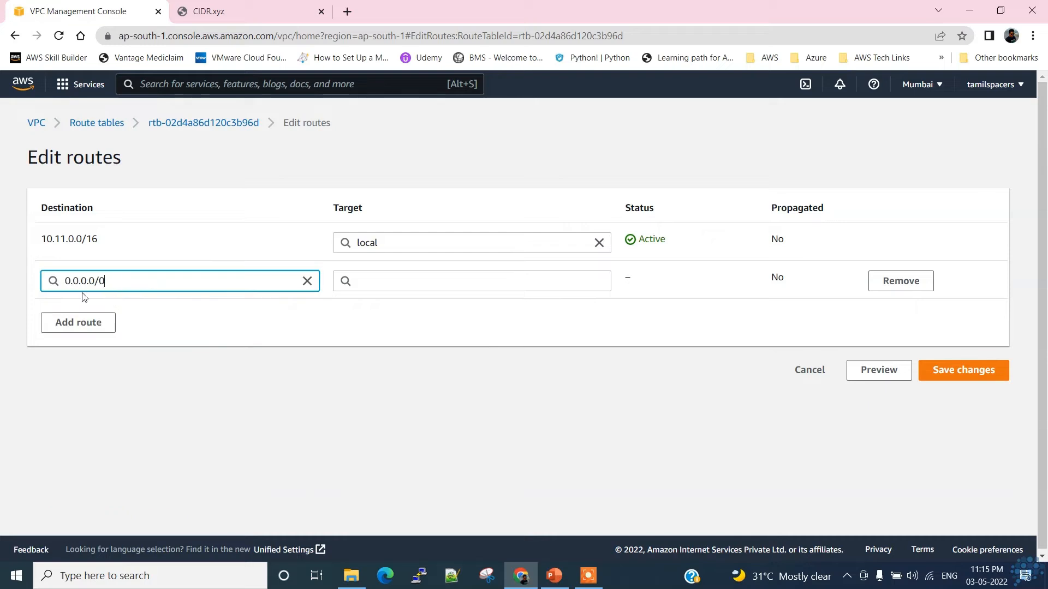
Set the 0.0.0.0/0 route's target to the internet gateway MGMT-VPC-IGW01 and save the route changes.
{"action": "left_click", "coordinate": [442, 283]}
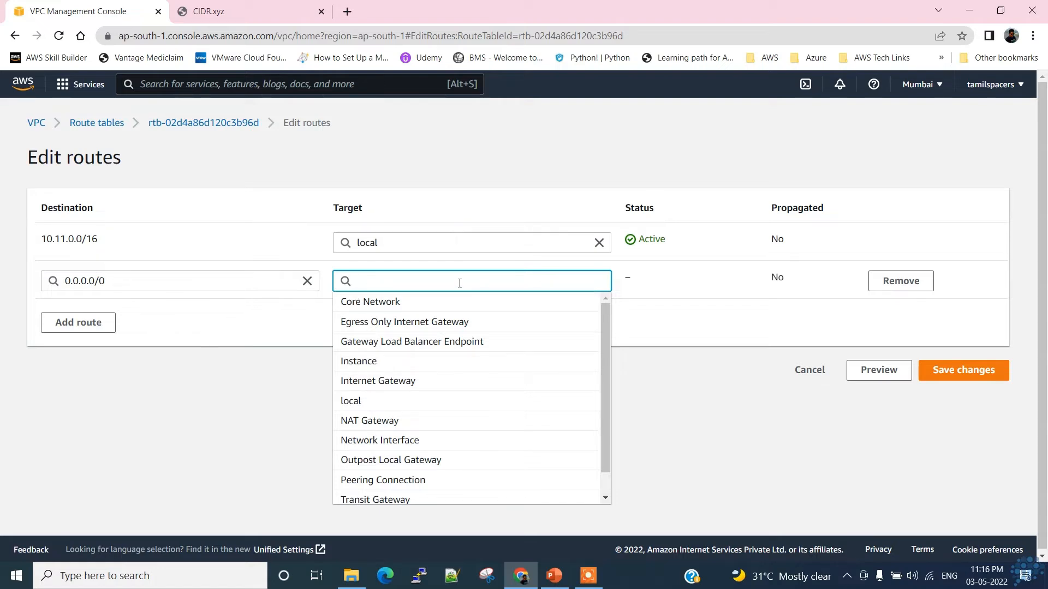
{"action": "left_click", "coordinate": [233, 283]}
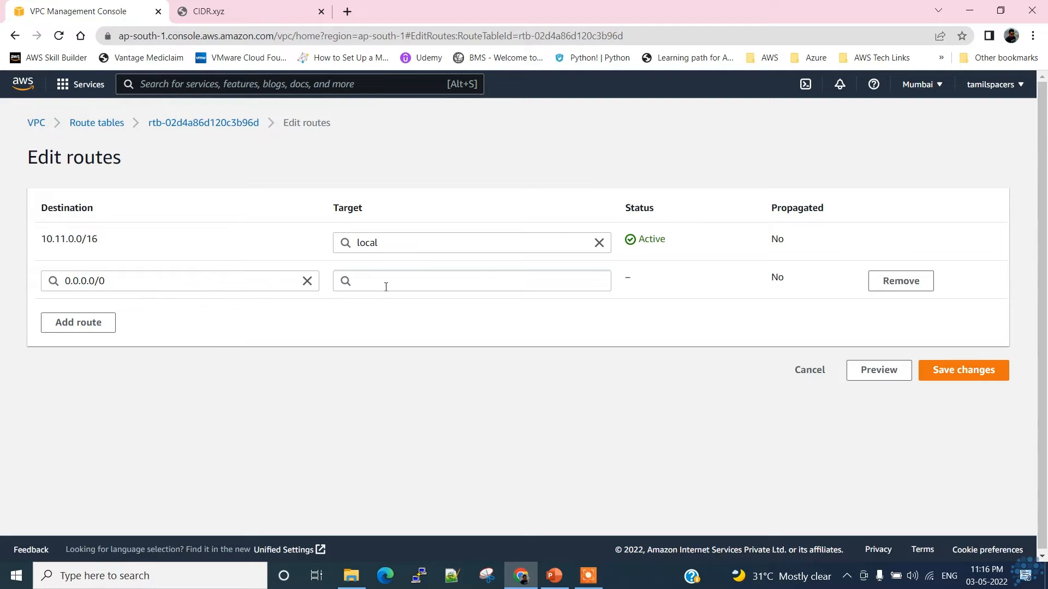
{"action": "left_click", "coordinate": [410, 284]}
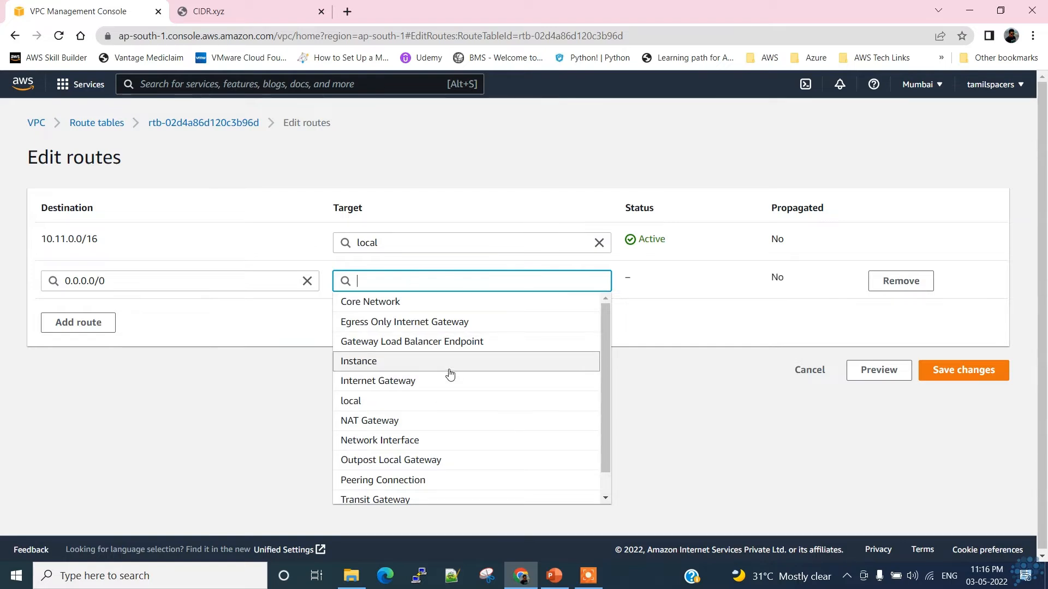
{"action": "scroll", "coordinate": [431, 363], "scroll_direction": "down", "scroll_amount": 1}
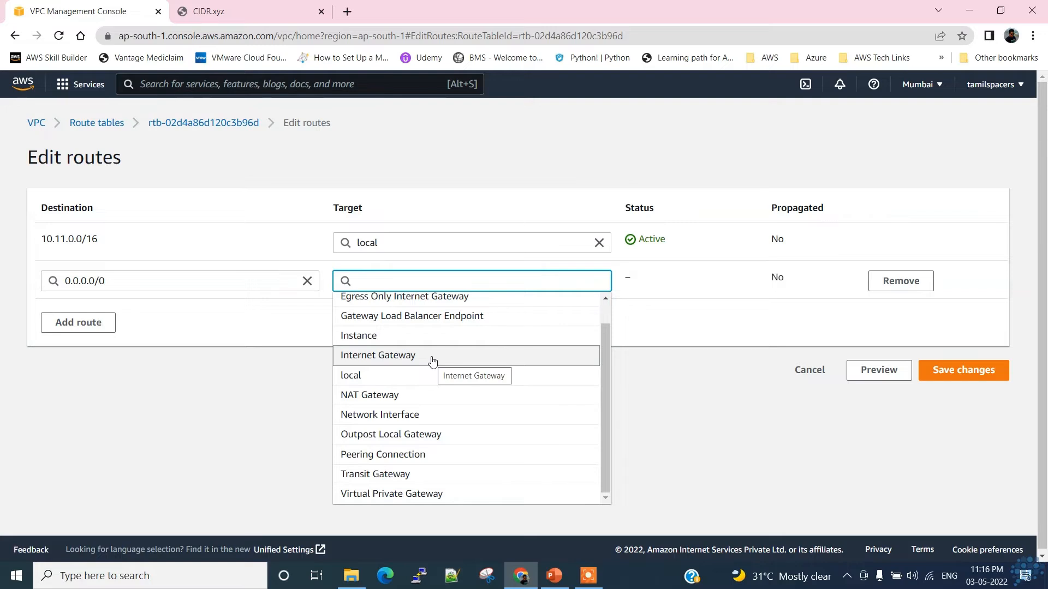
{"action": "left_click", "coordinate": [433, 357]}
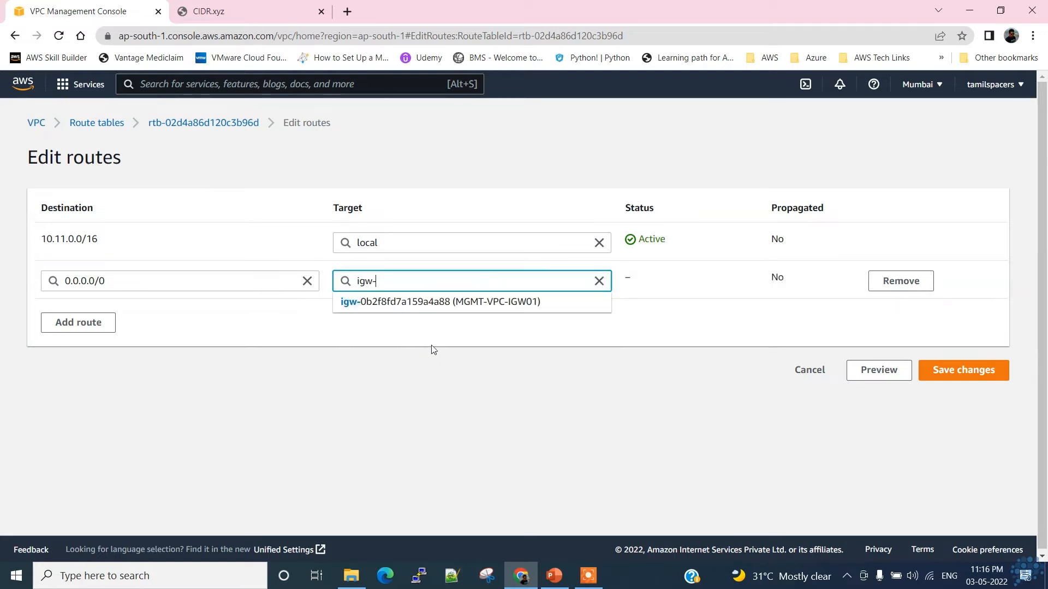
{"action": "left_click", "coordinate": [439, 306]}
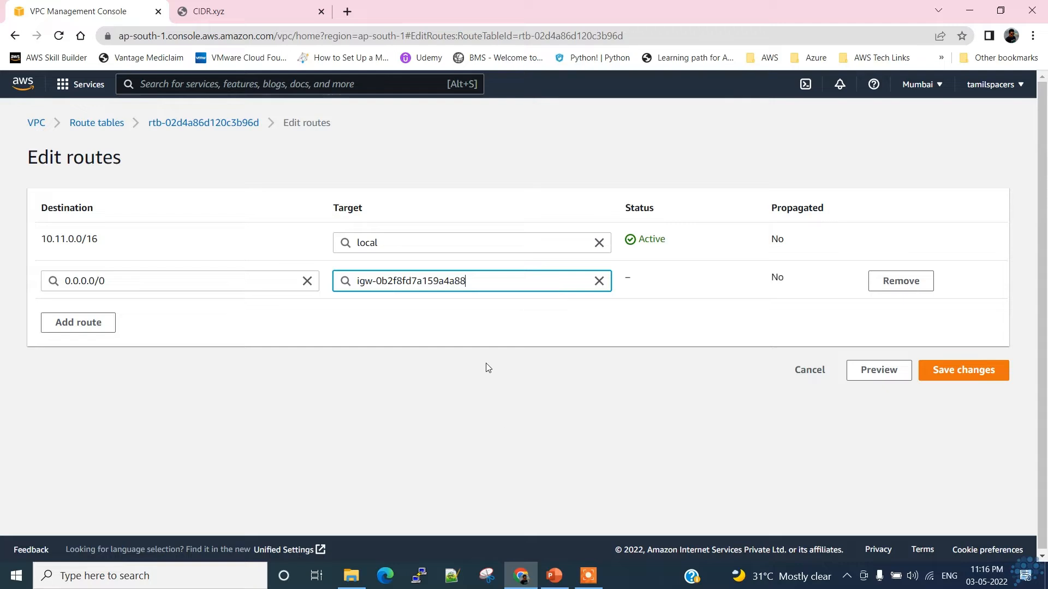
{"action": "left_click", "coordinate": [963, 376]}
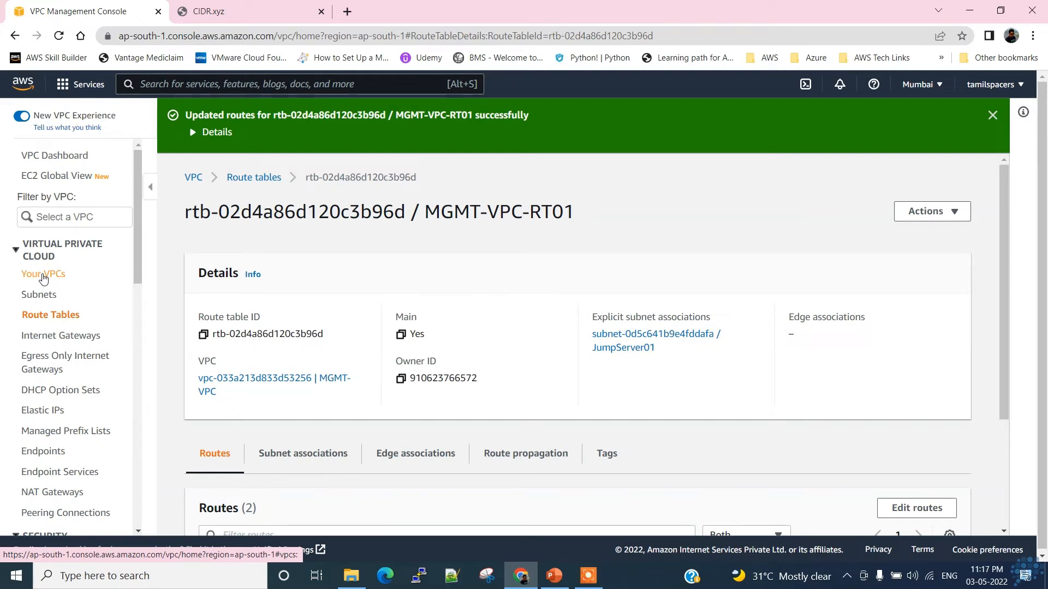
Go to the EC2 instances list and start launching a new instance.
{"action": "left_click", "coordinate": [82, 84]}
{"action": "left_click", "coordinate": [316, 273]}
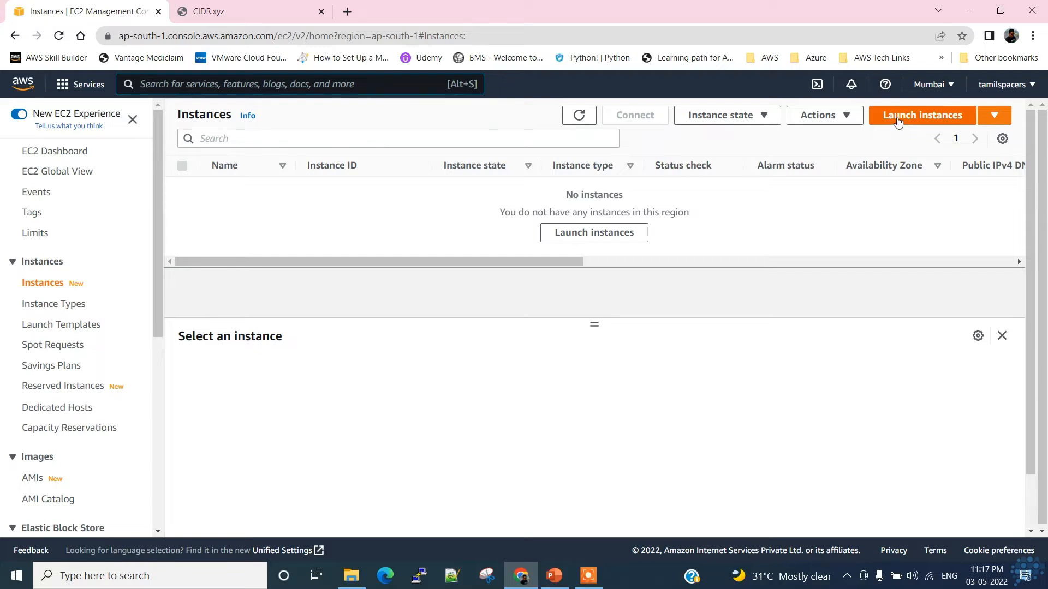
{"action": "left_click", "coordinate": [897, 121]}
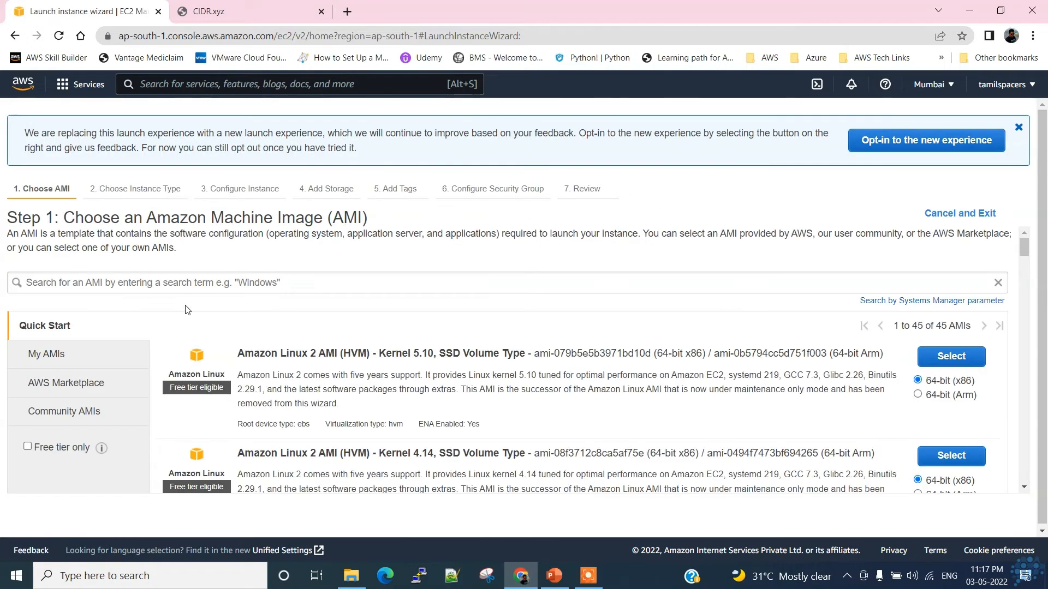
Search the free-tier AMIs for Windows, choose Microsoft Windows Server 2019 Base, and accept the t2.micro instance type.
{"action": "left_click", "coordinate": [27, 446]}
{"action": "left_click", "coordinate": [129, 281]}
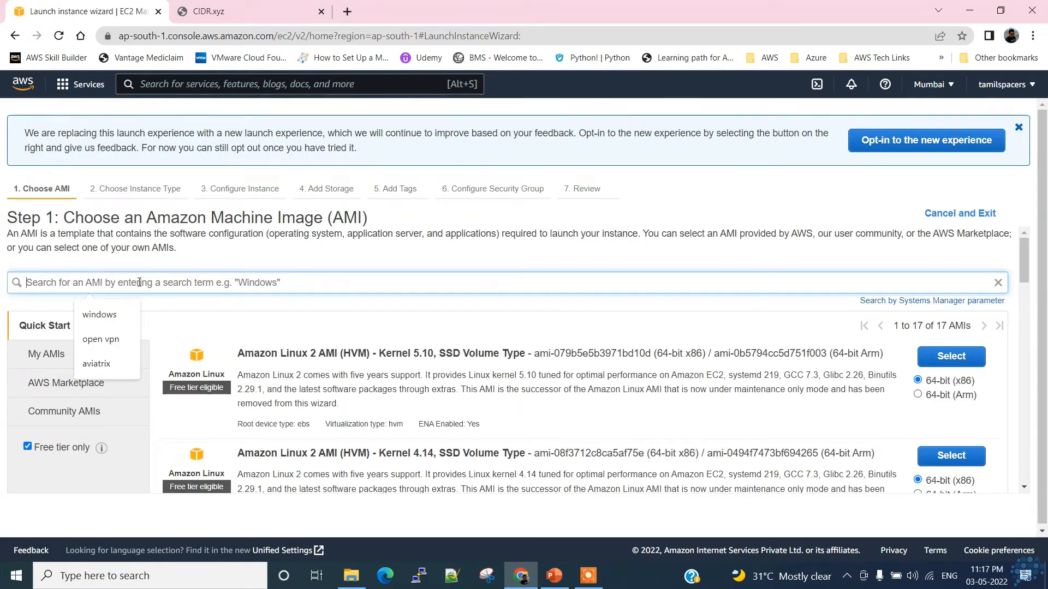
{"action": "type", "text": "Windows"}
{"action": "key", "text": "Return"}
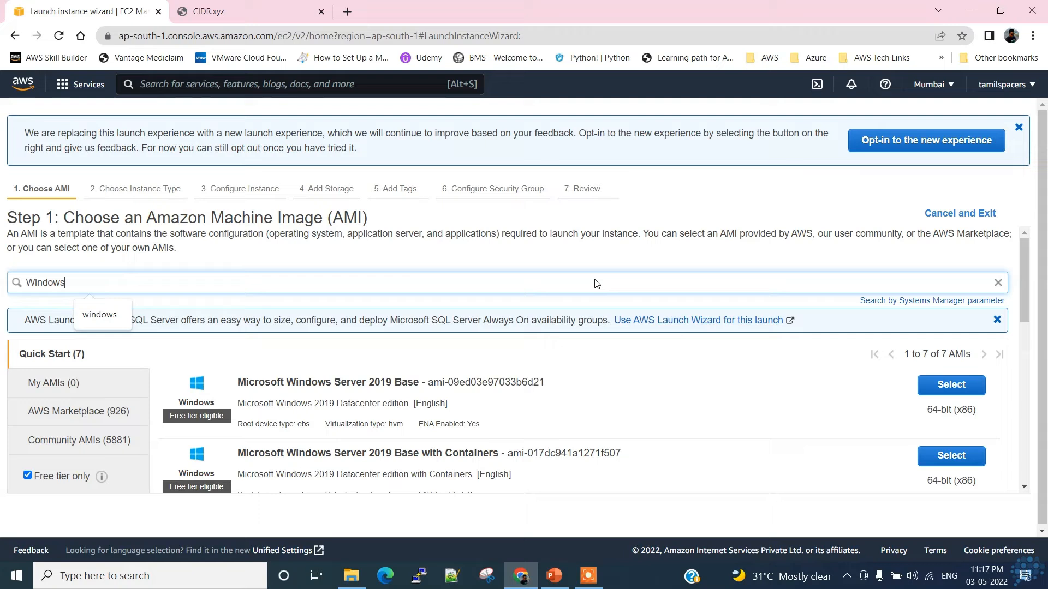
{"action": "left_click", "coordinate": [950, 386]}
{"action": "left_click", "coordinate": [945, 511]}
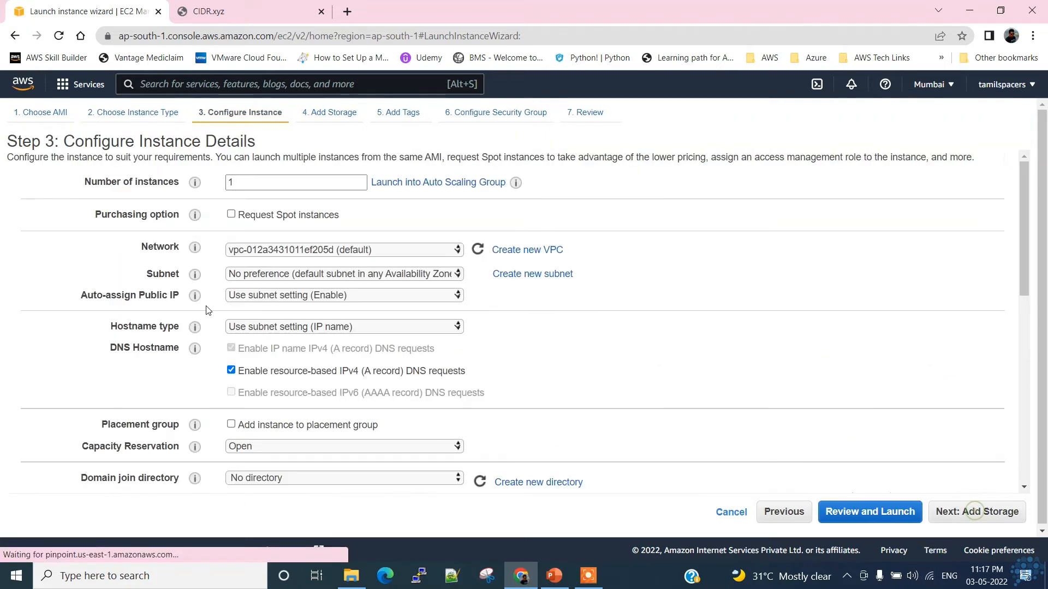
Place the instance in MGMT-VPC's JumpServer01 subnet with auto-assign public IP enabled, and continue to the storage settings.
{"action": "left_click", "coordinate": [359, 250]}
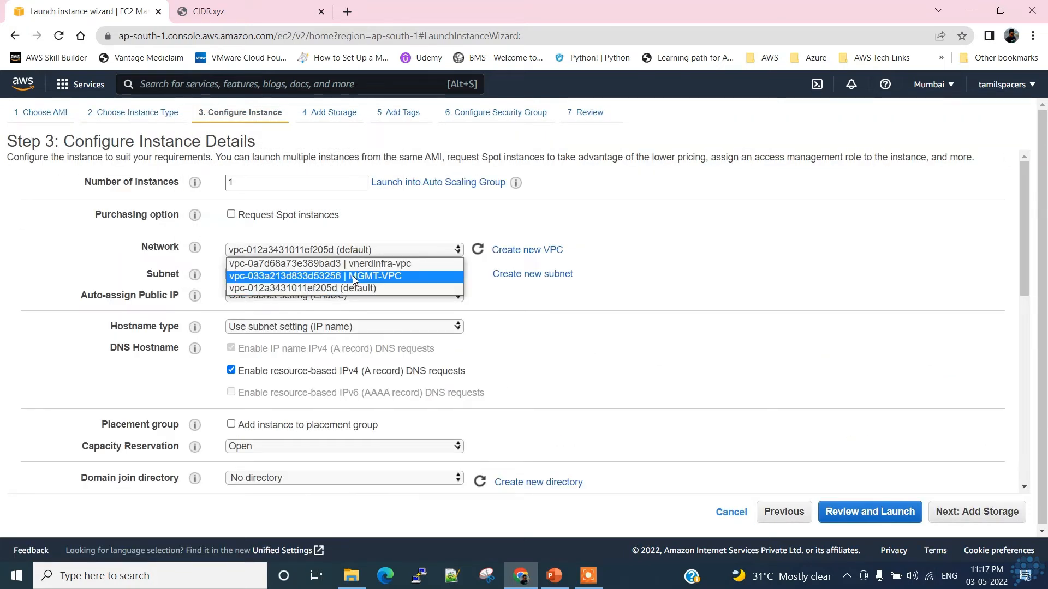
{"action": "left_click", "coordinate": [353, 276]}
{"action": "left_click", "coordinate": [412, 274]}
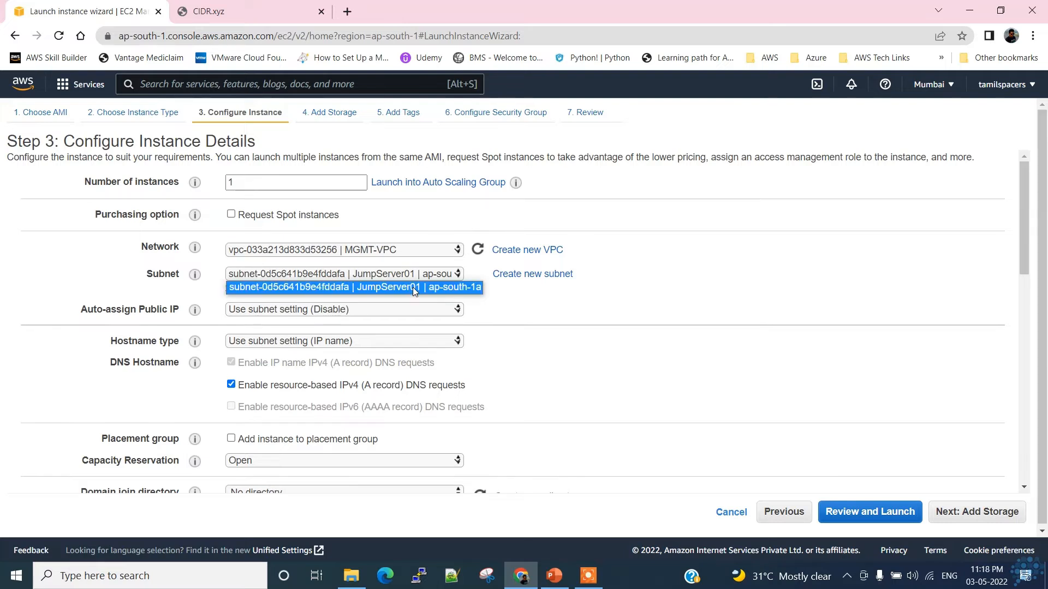
{"action": "left_click", "coordinate": [413, 288]}
{"action": "left_click", "coordinate": [432, 307]}
{"action": "left_click", "coordinate": [244, 335]}
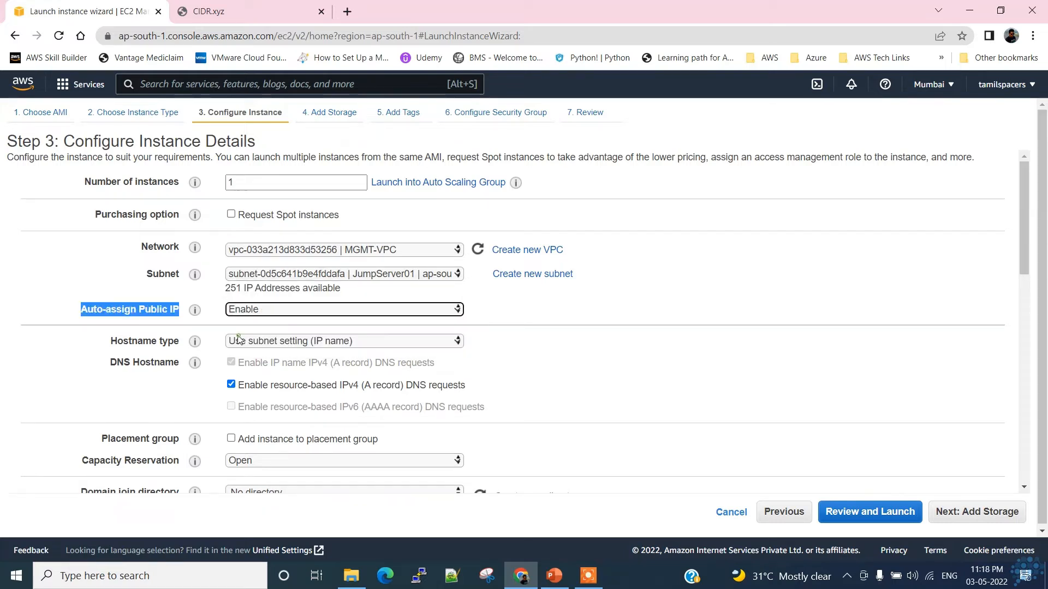
{"action": "scroll", "coordinate": [610, 326], "scroll_direction": "down", "scroll_amount": 2}
{"action": "scroll", "coordinate": [622, 320], "scroll_direction": "down", "scroll_amount": 7}
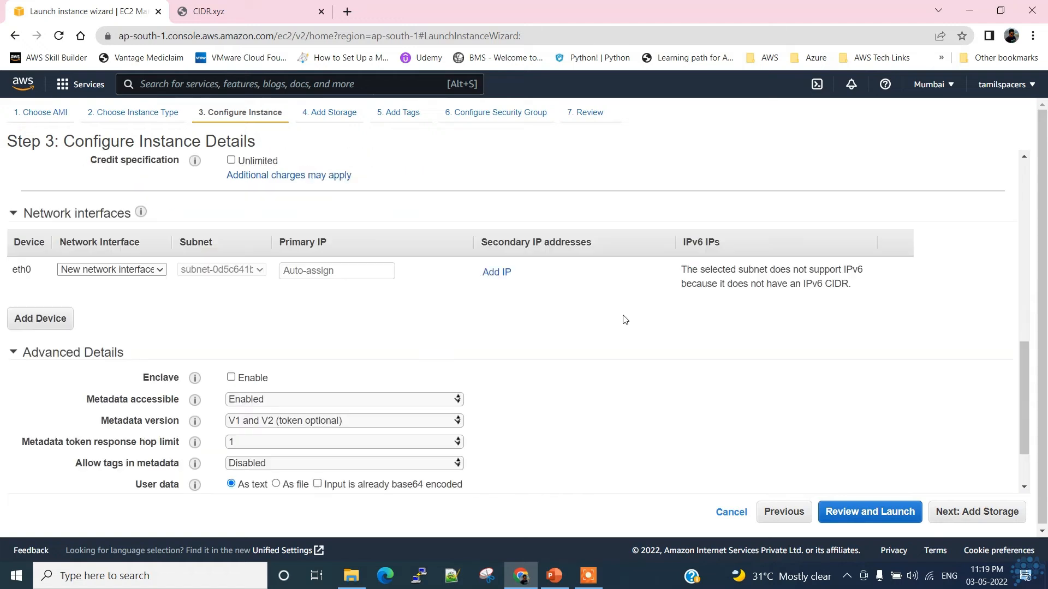
{"action": "scroll", "coordinate": [625, 314], "scroll_direction": "up", "scroll_amount": 9}
{"action": "left_click", "coordinate": [992, 513]}
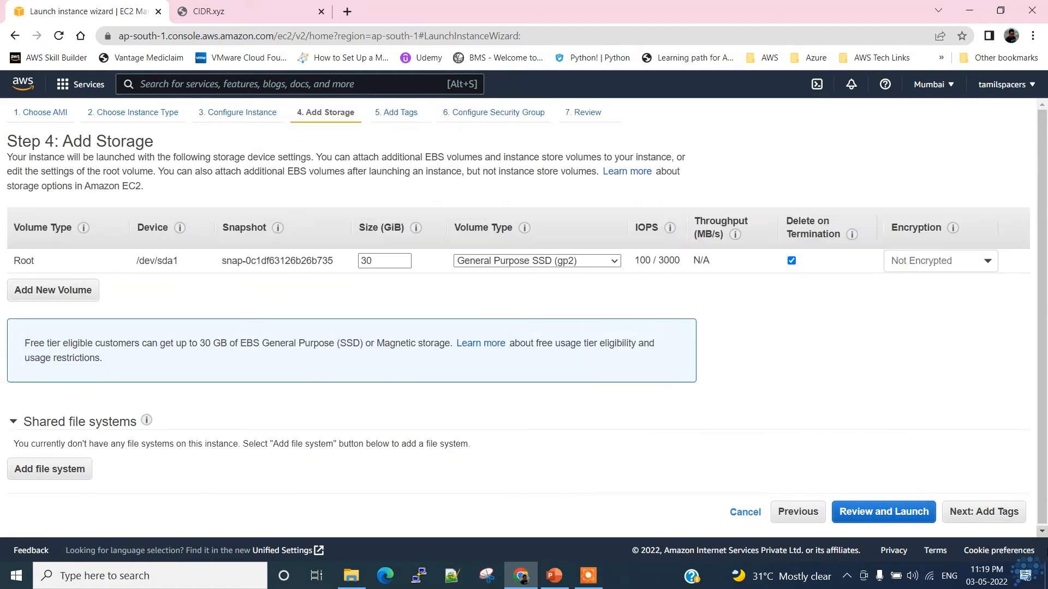
Accept the 30 GiB root volume and add a Name tag with the value JumpServer01 to the instance.
{"action": "left_click", "coordinate": [1004, 513]}
{"action": "left_click", "coordinate": [32, 338]}
{"action": "type", "text": "Name"}
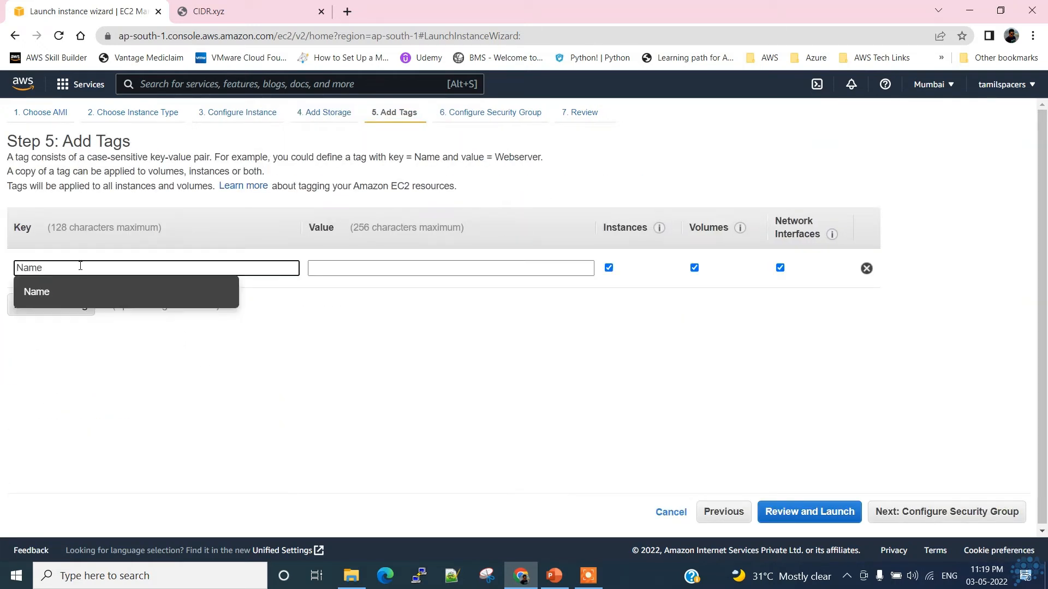
{"action": "left_click", "coordinate": [364, 267]}
{"action": "type", "text": "JUMP"}
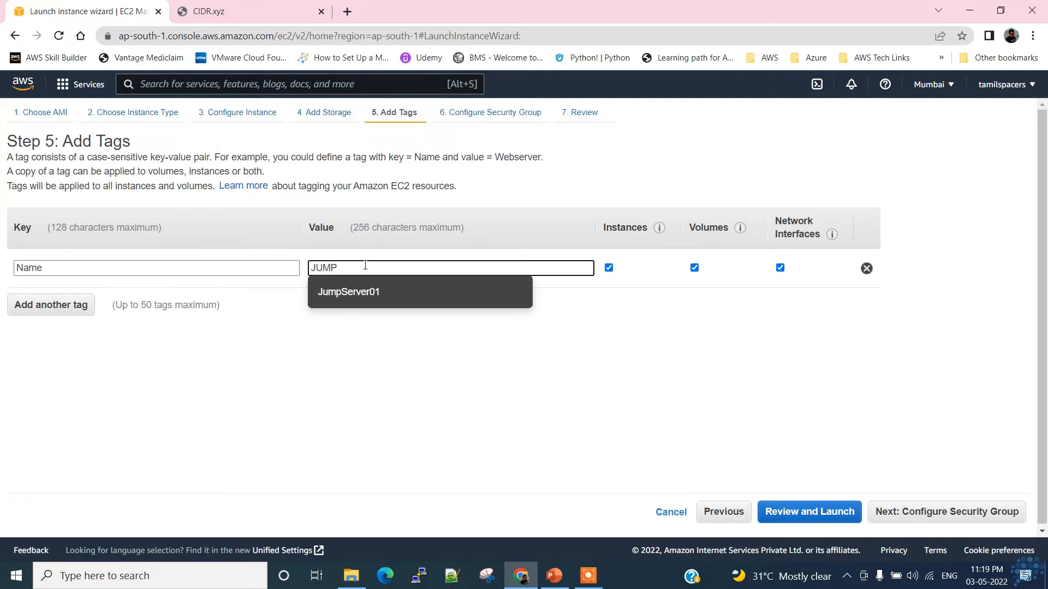
{"action": "left_click", "coordinate": [376, 292]}
{"action": "left_click", "coordinate": [947, 512]}
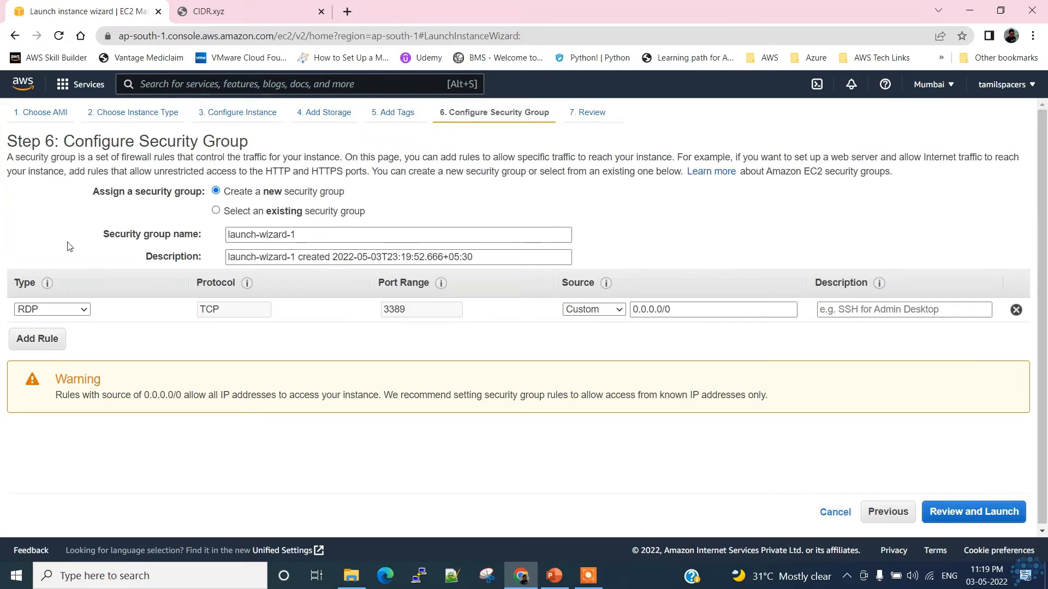
Name the new security group JumpServer01-SG01 and describe it as "This is a Jump Server security Group".
{"action": "type", "text": "JumpServer01-SG01"}
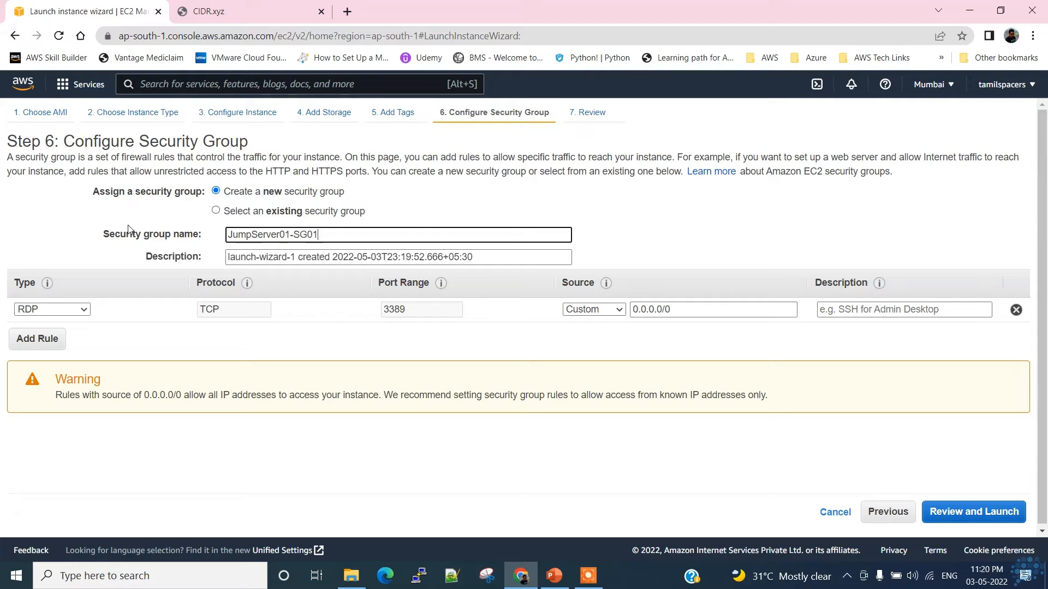
{"action": "key", "text": "Tab"}
{"action": "type", "text": "This is a "}
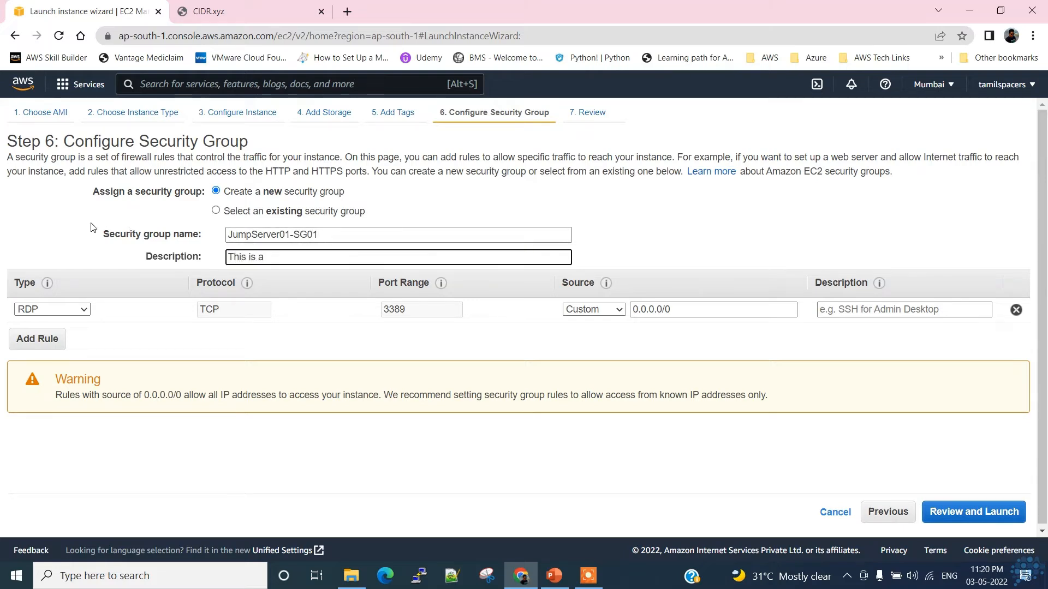
{"action": "type", "text": "Jump Server security Group"}
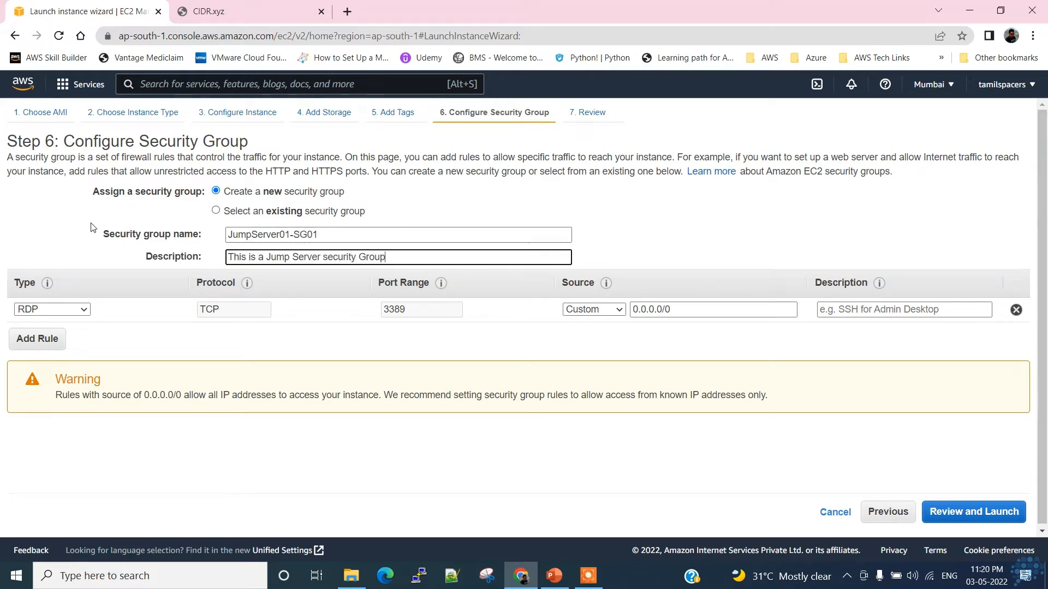
{"action": "left_click", "coordinate": [281, 293]}
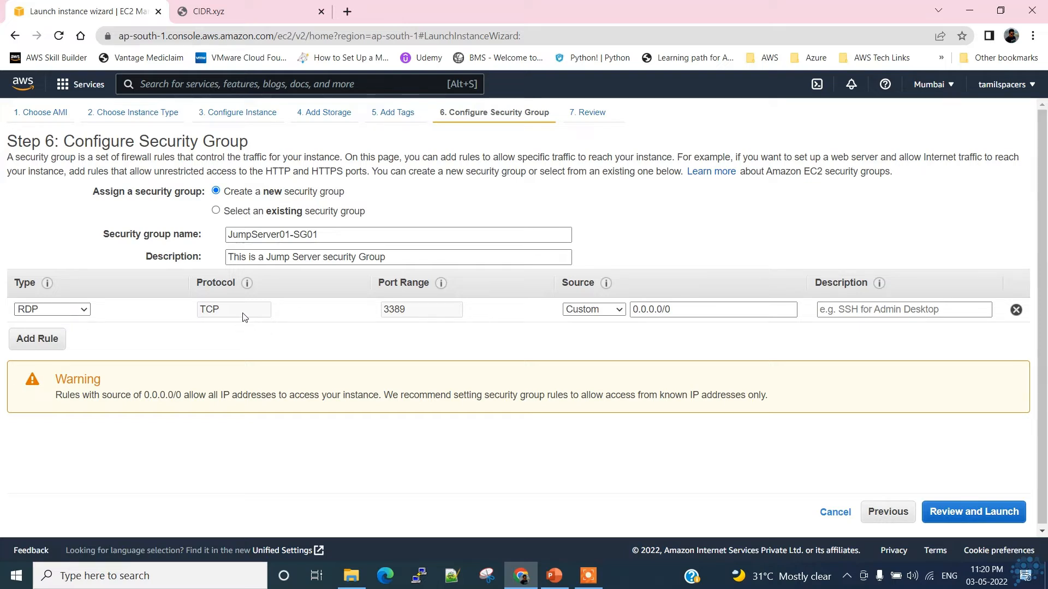
Examine the port range and source of the security group's RDP rule.
{"action": "double_click", "coordinate": [412, 308]}
{"action": "left_click", "coordinate": [469, 328]}
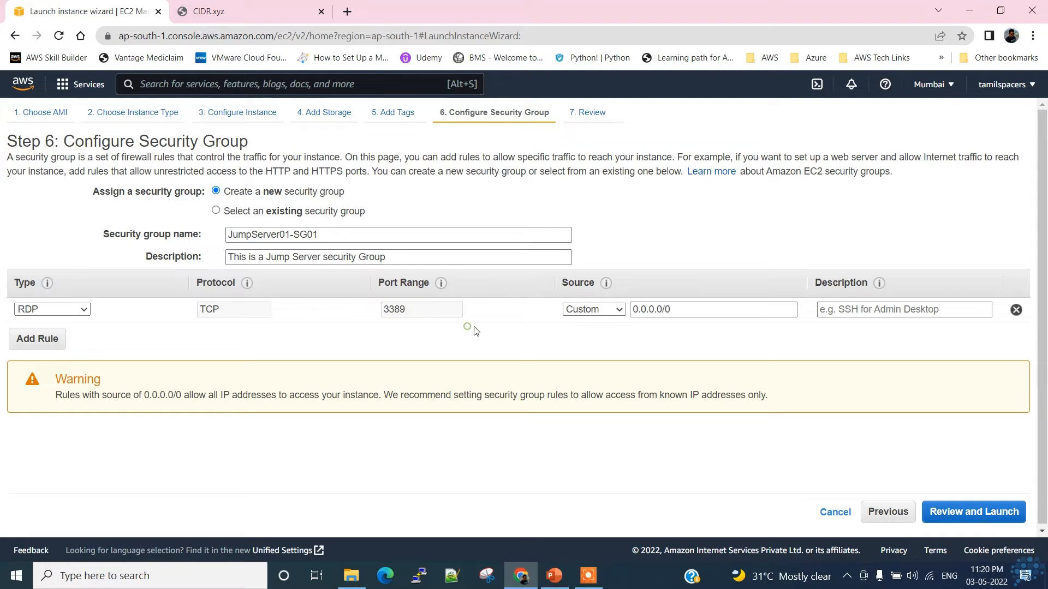
{"action": "double_click", "coordinate": [692, 313]}
{"action": "left_click", "coordinate": [657, 345]}
{"action": "double_click", "coordinate": [689, 310]}
{"action": "left_click", "coordinate": [668, 359]}
{"action": "double_click", "coordinate": [690, 313]}
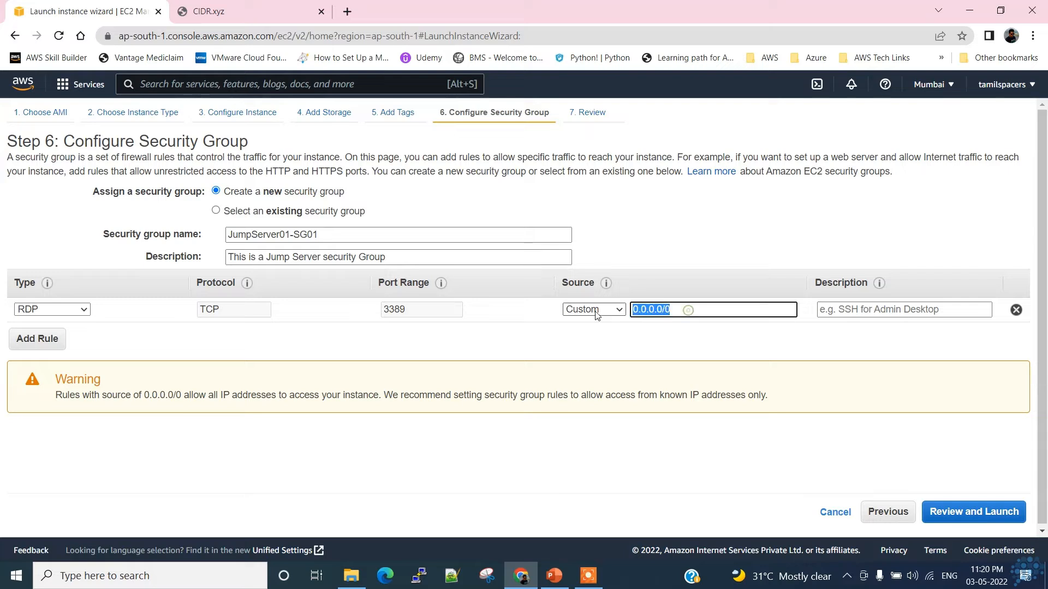
{"action": "left_click", "coordinate": [667, 345]}
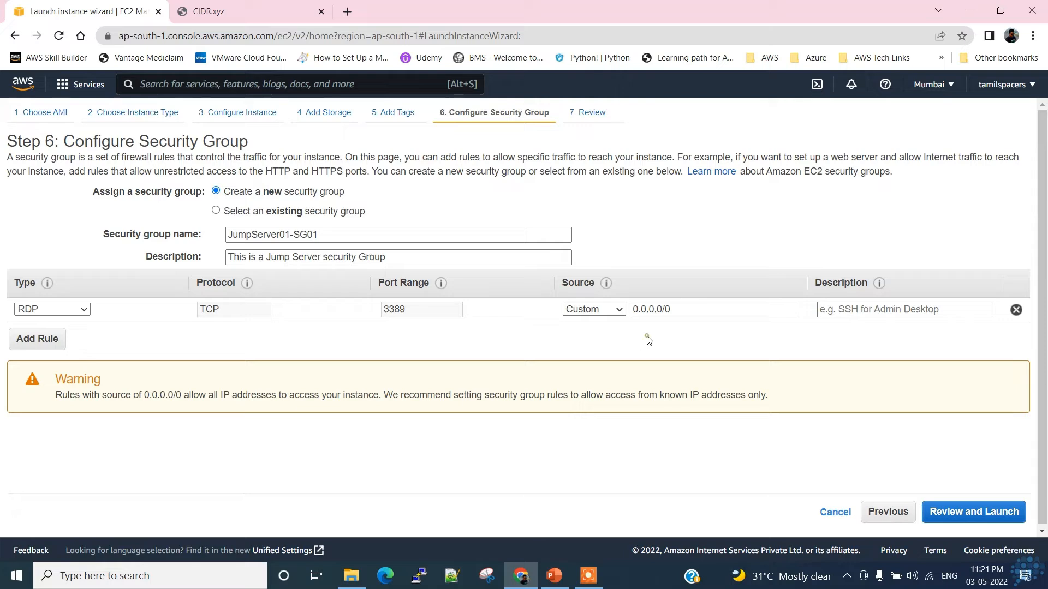
Review the instance launch settings, then create and download a new RSA key pair named vpcpeeringdemo1.
{"action": "left_click", "coordinate": [994, 517]}
{"action": "scroll", "coordinate": [846, 351], "scroll_direction": "down", "scroll_amount": 4}
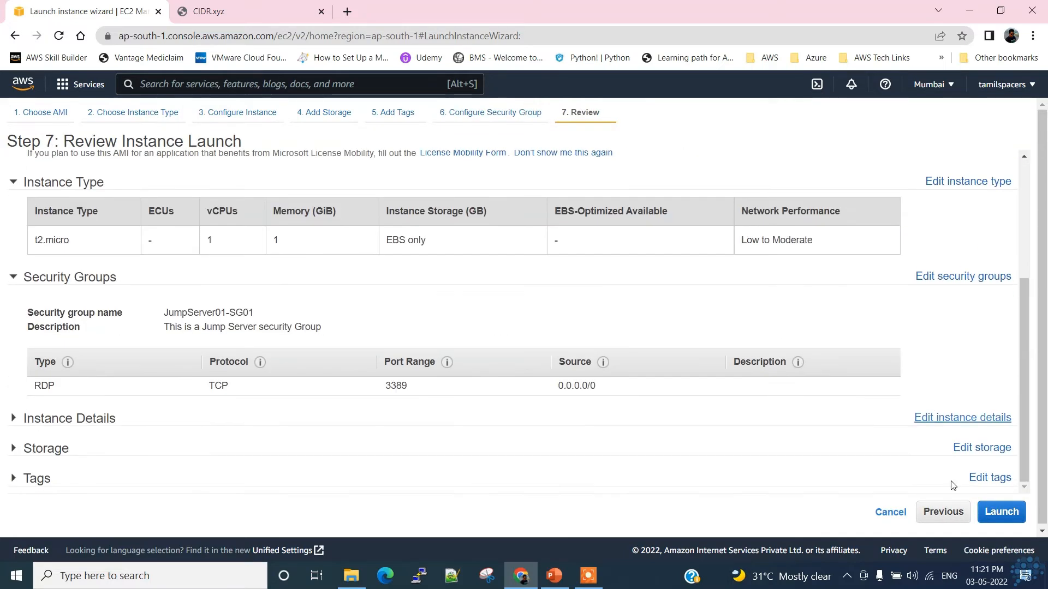
{"action": "left_click", "coordinate": [1002, 510]}
{"action": "left_click", "coordinate": [517, 334]}
{"action": "left_click", "coordinate": [491, 354]}
{"action": "left_click", "coordinate": [385, 392]}
{"action": "type", "text": "vpc"}
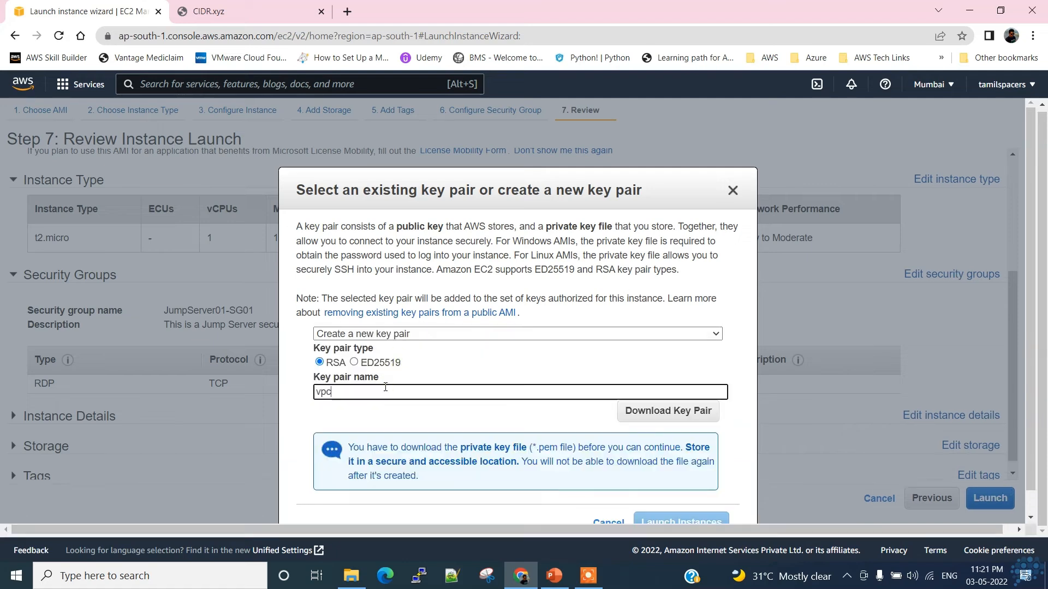
{"action": "type", "text": "peeringdemo1"}
{"action": "left_click", "coordinate": [668, 411]}
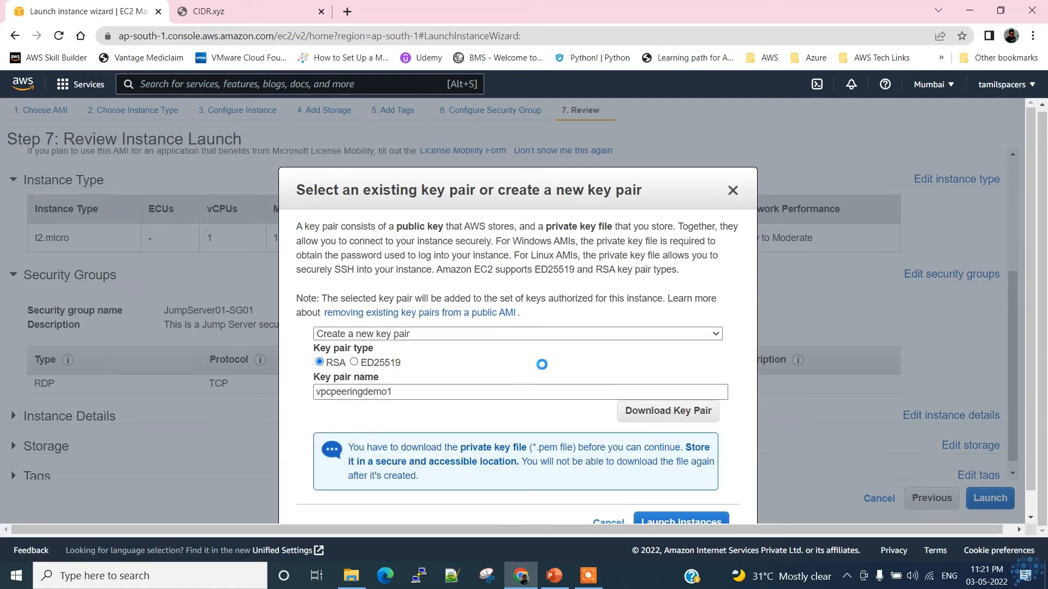
Save the vpcpeeringdemo1 key file to a local folder and launch the JumpServer01 instance.
{"action": "left_click", "coordinate": [455, 238]}
{"action": "double_click", "coordinate": [543, 266]}
{"action": "double_click", "coordinate": [534, 220]}
{"action": "left_click", "coordinate": [792, 426]}
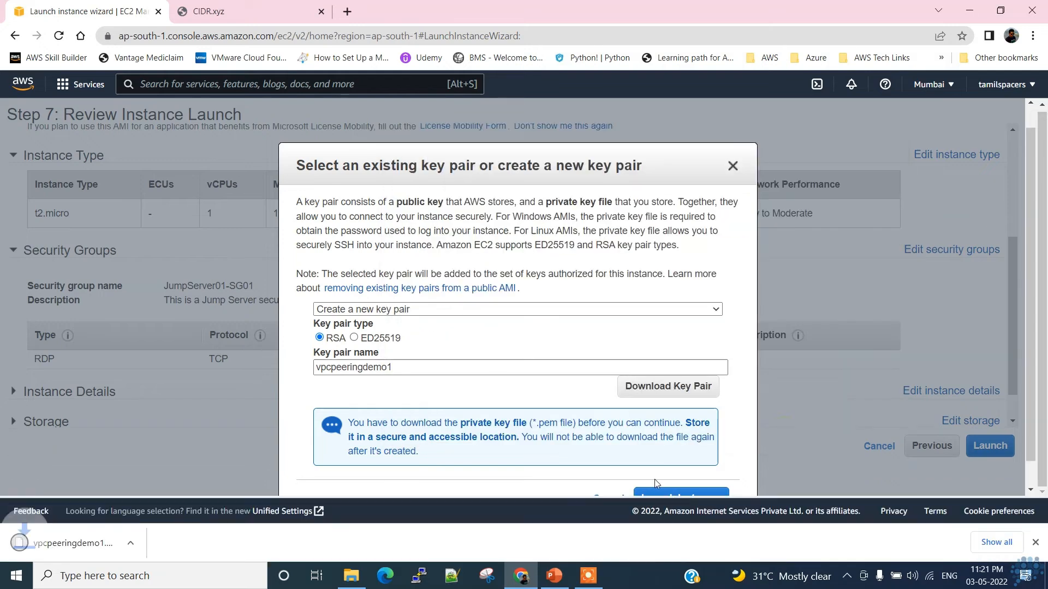
{"action": "scroll", "coordinate": [655, 480], "scroll_direction": "down", "scroll_amount": 1}
{"action": "left_click", "coordinate": [655, 480]}
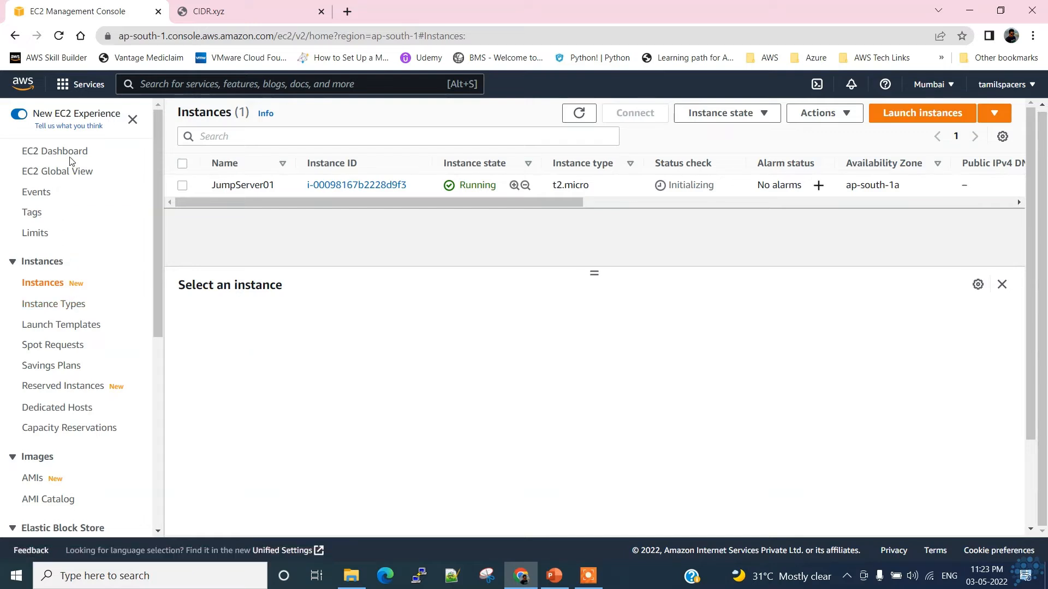
Open the VPC console in a new browser tab and switch to that tab.
{"action": "left_click", "coordinate": [82, 84]}
{"action": "right_click", "coordinate": [318, 241]}
{"action": "left_click", "coordinate": [376, 244]}
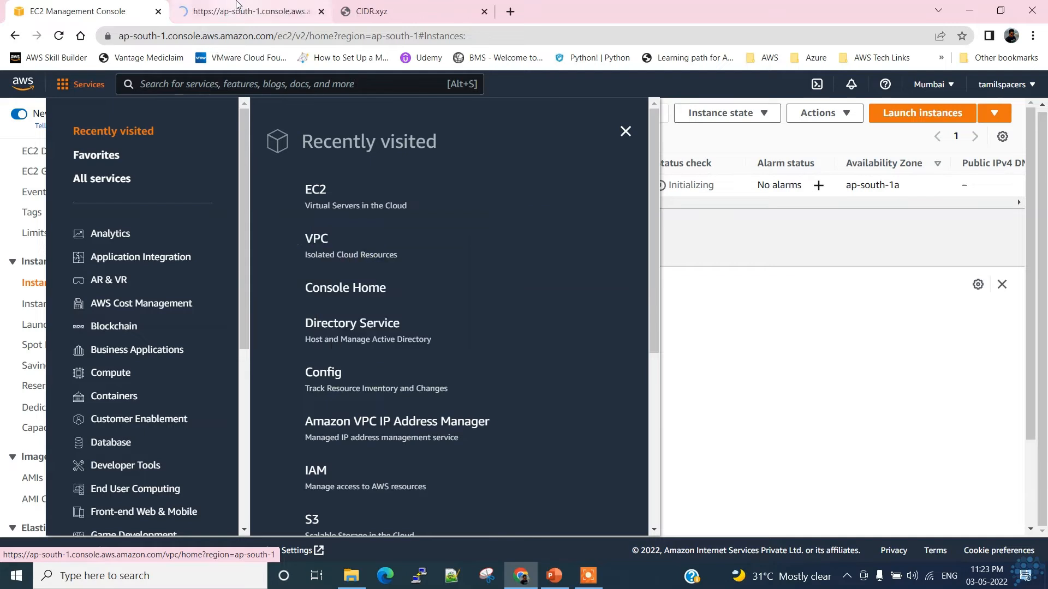
{"action": "key", "text": "ctrl+Tab"}
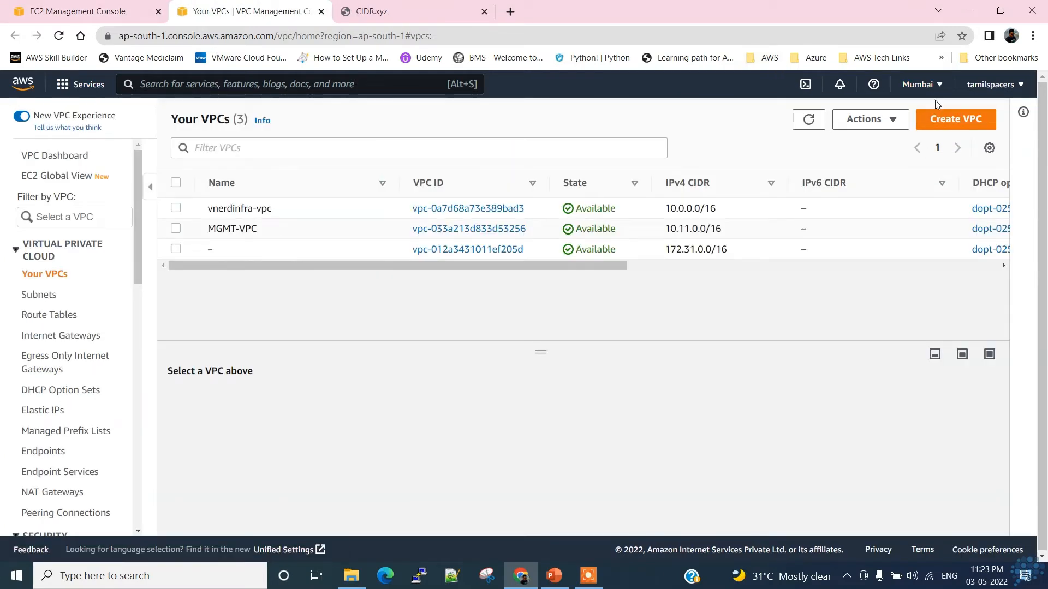
Create a VPC named PROD-VPC with the IPv4 CIDR block 172.21.0.0/16.
{"action": "left_click", "coordinate": [959, 131]}
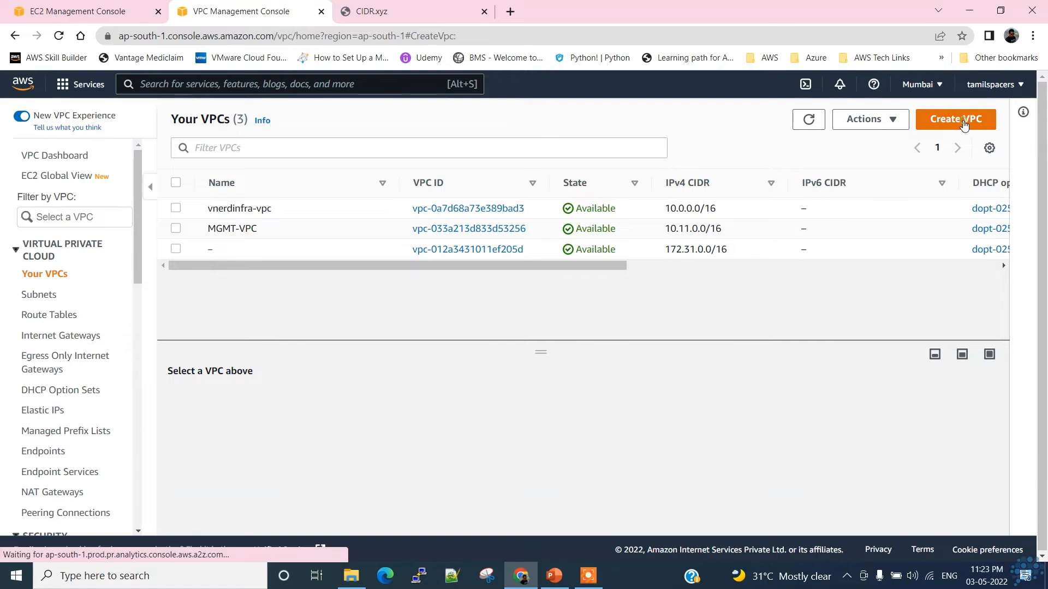
{"action": "type", "text": "PROD-VPC"}
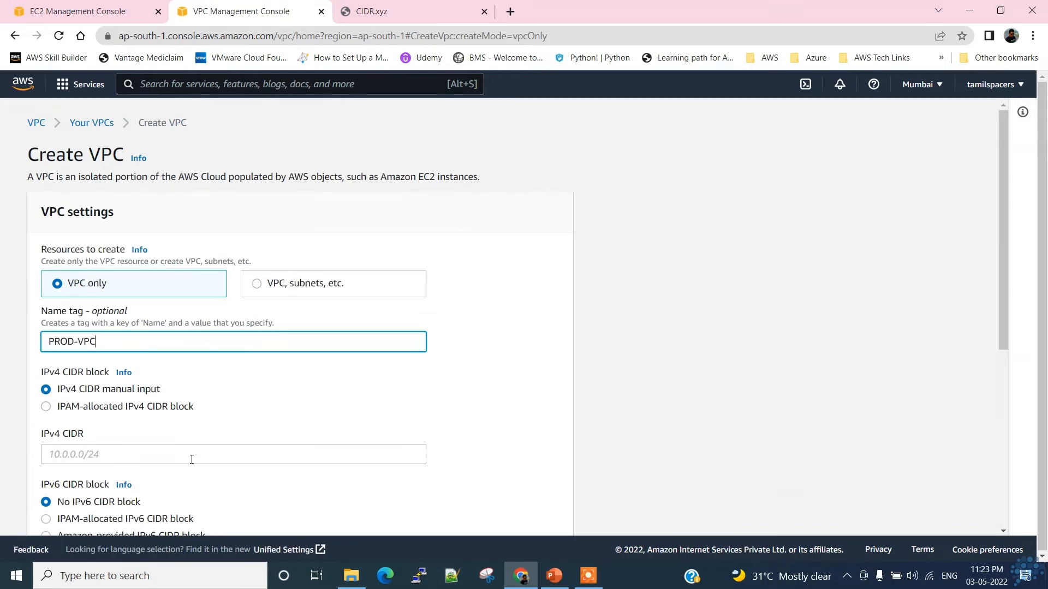
{"action": "left_click", "coordinate": [192, 455]}
{"action": "type", "text": "172.21.0.0/16"}
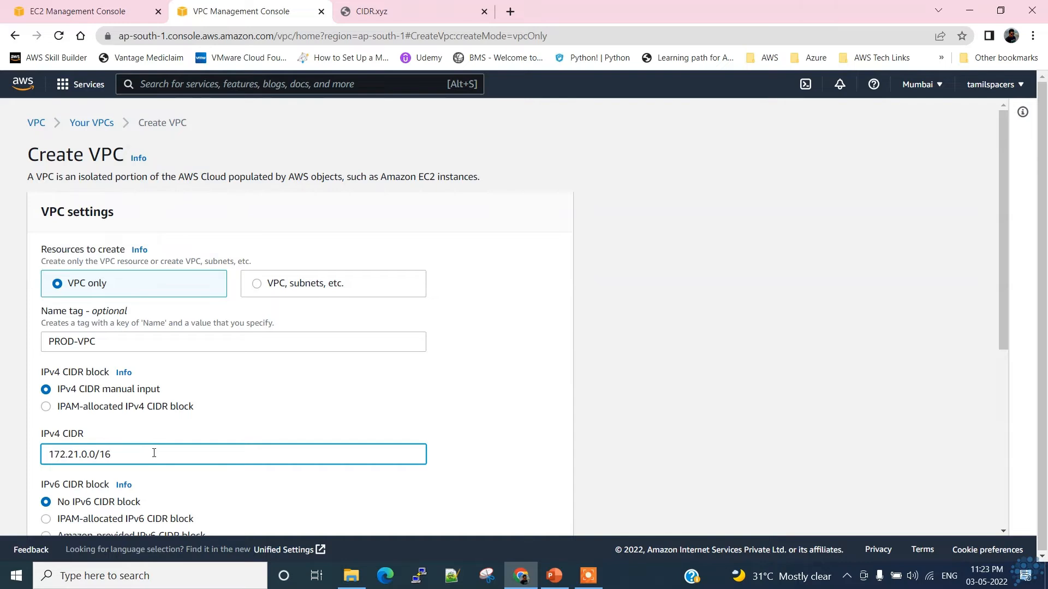
{"action": "scroll", "coordinate": [358, 413], "scroll_direction": "down", "scroll_amount": 5}
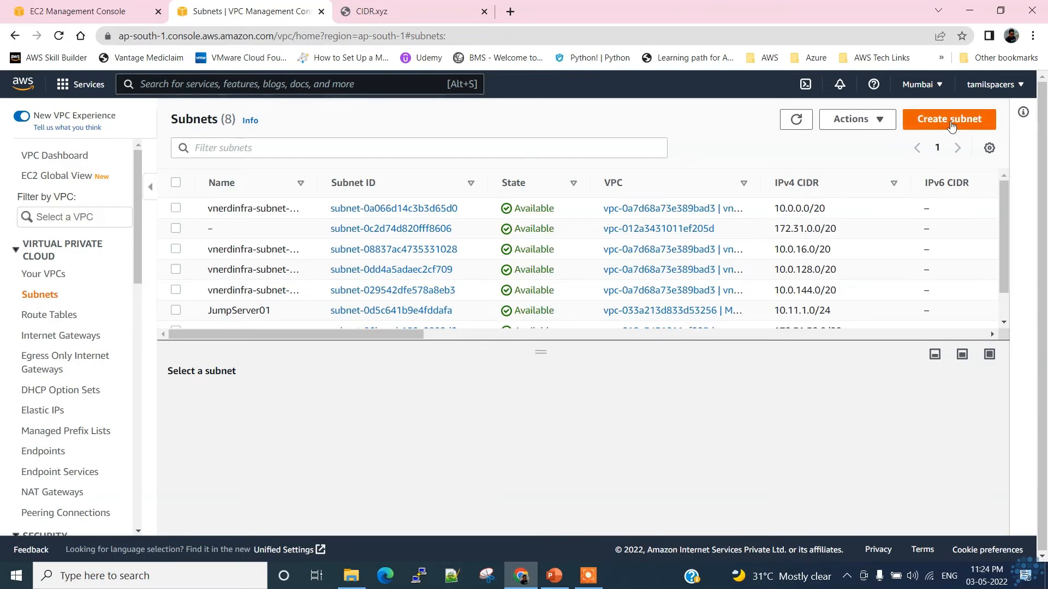
Start creating a subnet in PROD-VPC and name it ProdSub01.
{"action": "left_click", "coordinate": [950, 121]}
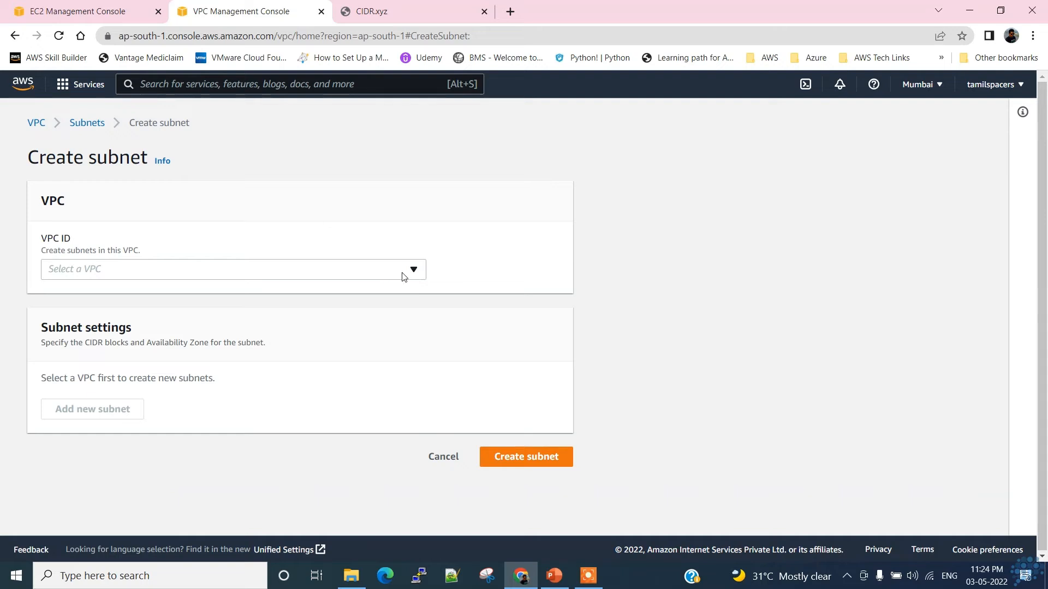
{"action": "left_click", "coordinate": [411, 272]}
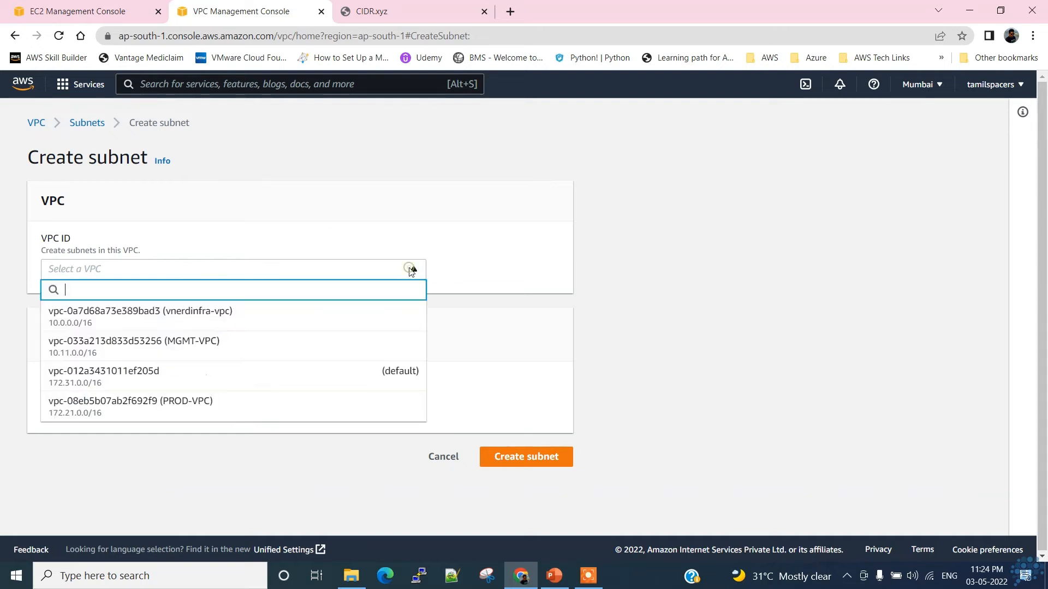
{"action": "left_click", "coordinate": [219, 408]}
{"action": "scroll", "coordinate": [226, 358], "scroll_direction": "down", "scroll_amount": 2}
{"action": "left_click", "coordinate": [226, 358]}
{"action": "type", "text": "Prod"}
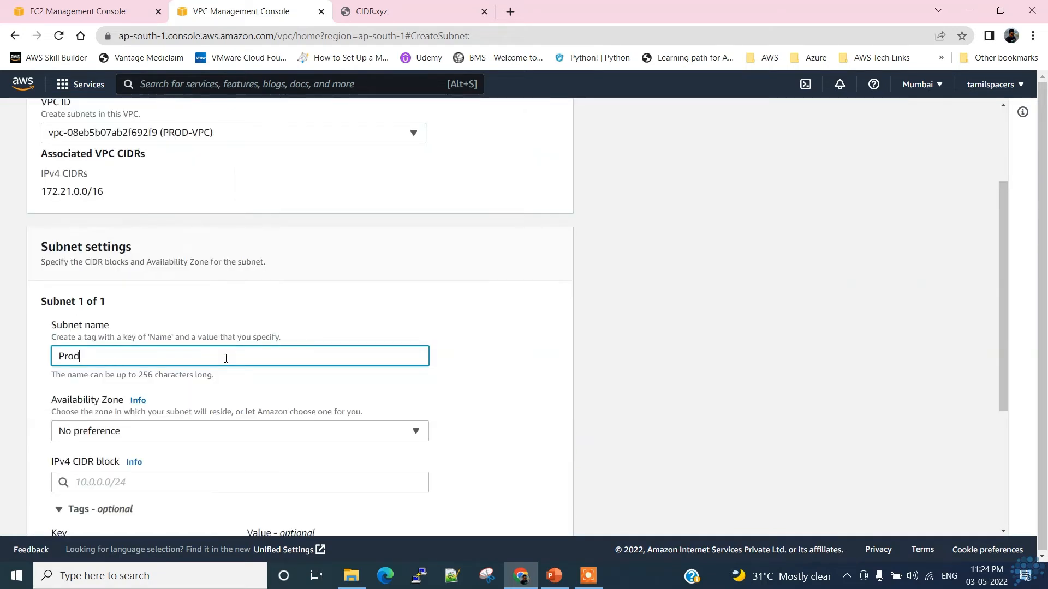
{"action": "type", "text": "Sub01"}
Set the subnet's availability zone to ap-south-1b and its IPv4 CIDR block to 172.21.1.0/24, and create it.
{"action": "scroll", "coordinate": [257, 359], "scroll_direction": "down", "scroll_amount": 2}
{"action": "left_click", "coordinate": [344, 295]}
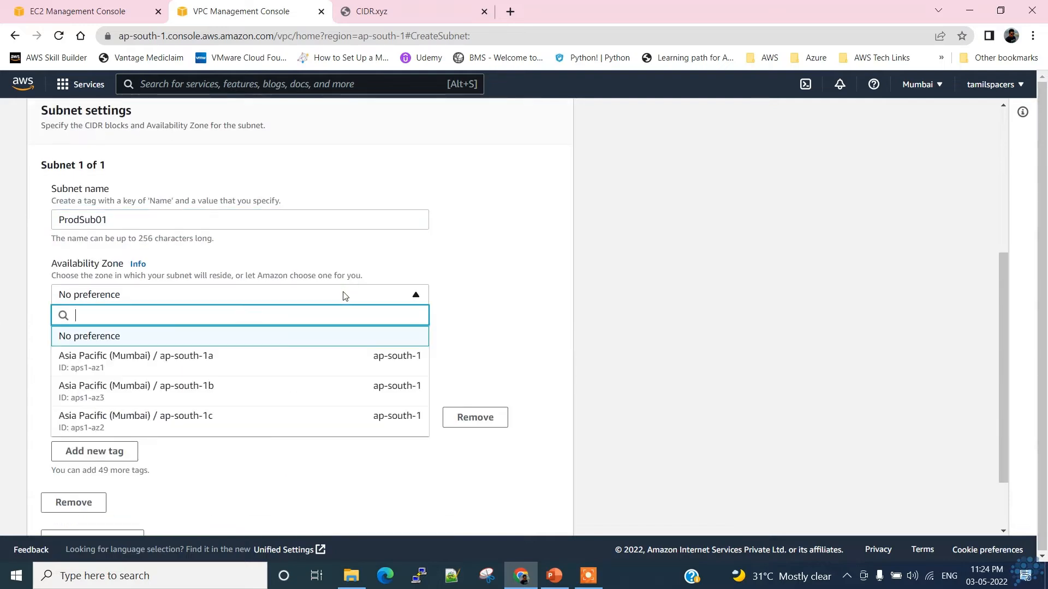
{"action": "left_click", "coordinate": [307, 402]}
{"action": "left_click", "coordinate": [250, 346]}
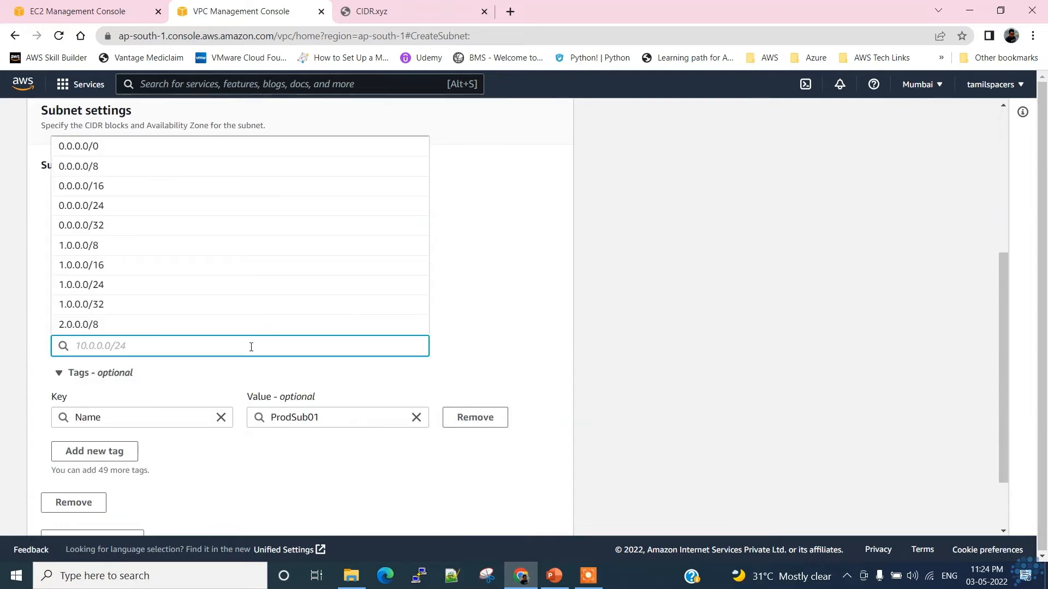
{"action": "type", "text": "172.21.1.0"}
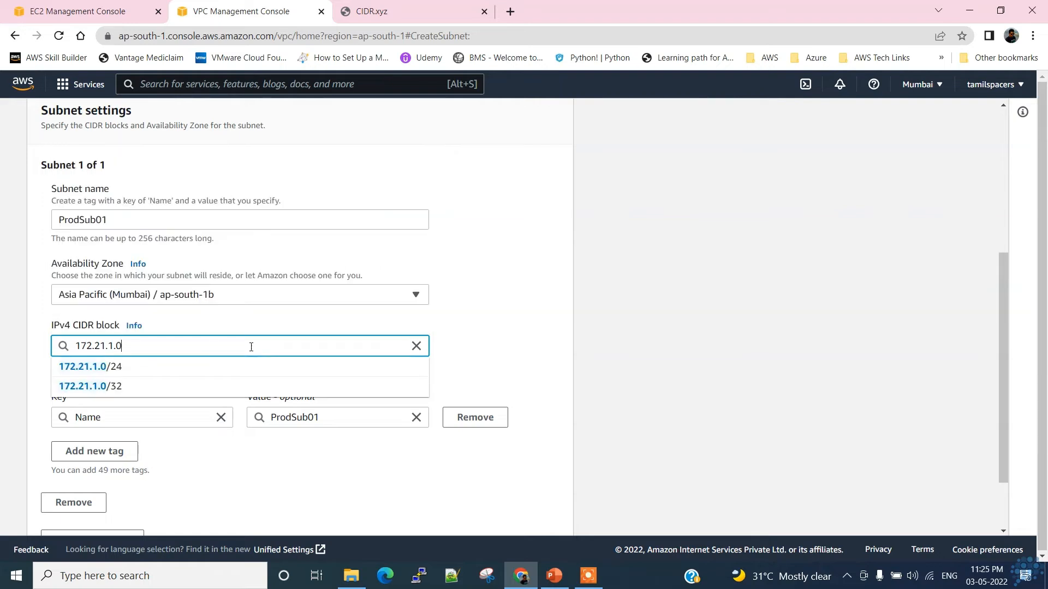
{"action": "left_click", "coordinate": [125, 367]}
{"action": "scroll", "coordinate": [413, 474], "scroll_direction": "down", "scroll_amount": 2}
{"action": "left_click", "coordinate": [552, 513]}
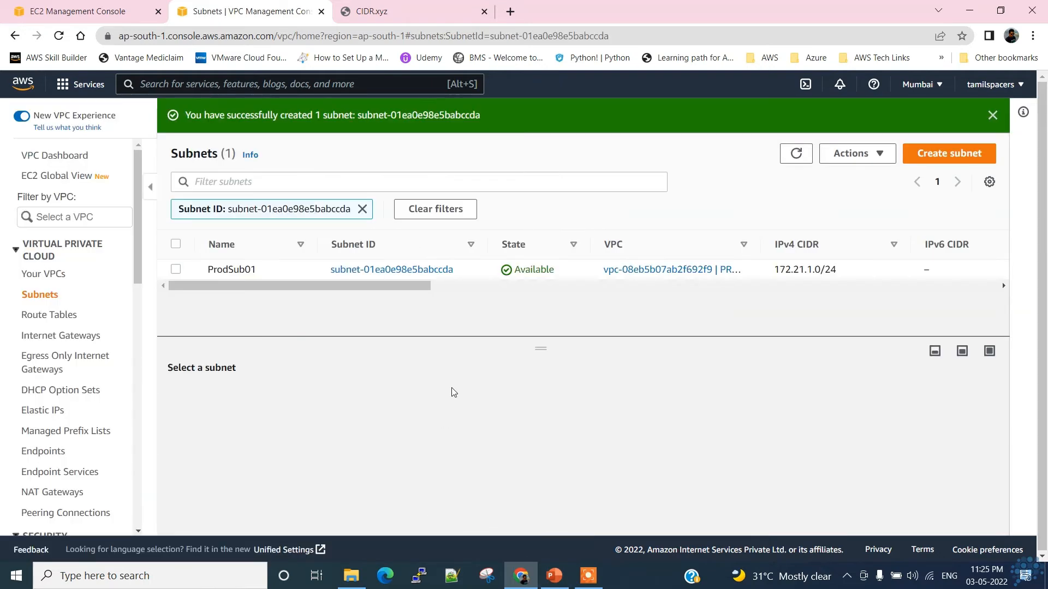
Name PROD-VPC's main route table PROD-VPC-RT-01 and display its routes.
{"action": "left_click_drag", "start_coordinate": [309, 284], "coordinate": [266, 291]}
{"action": "left_click", "coordinate": [68, 322]}
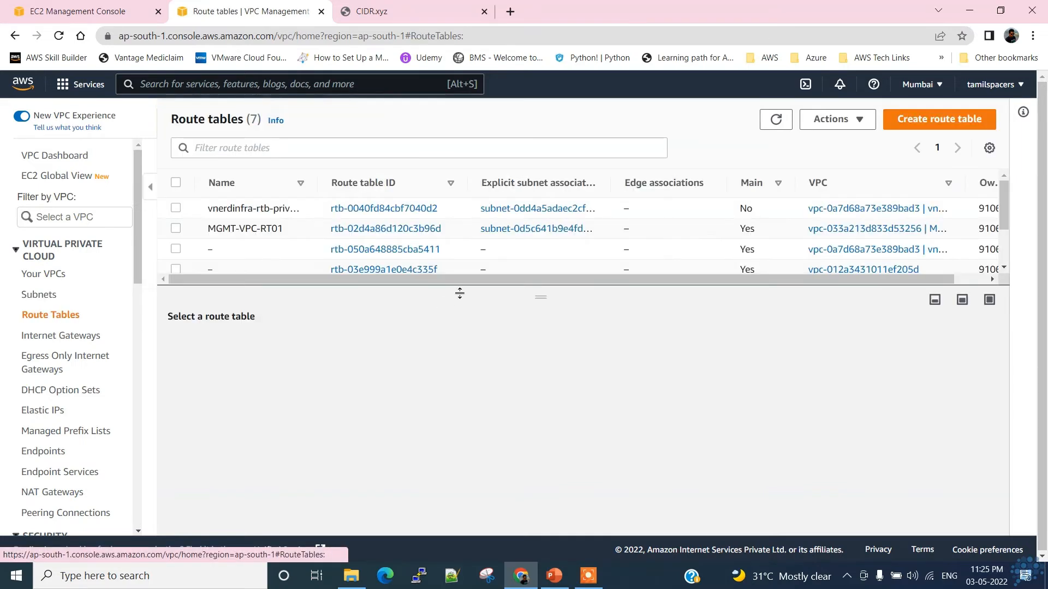
{"action": "scroll", "coordinate": [435, 251], "scroll_direction": "down", "scroll_amount": 1}
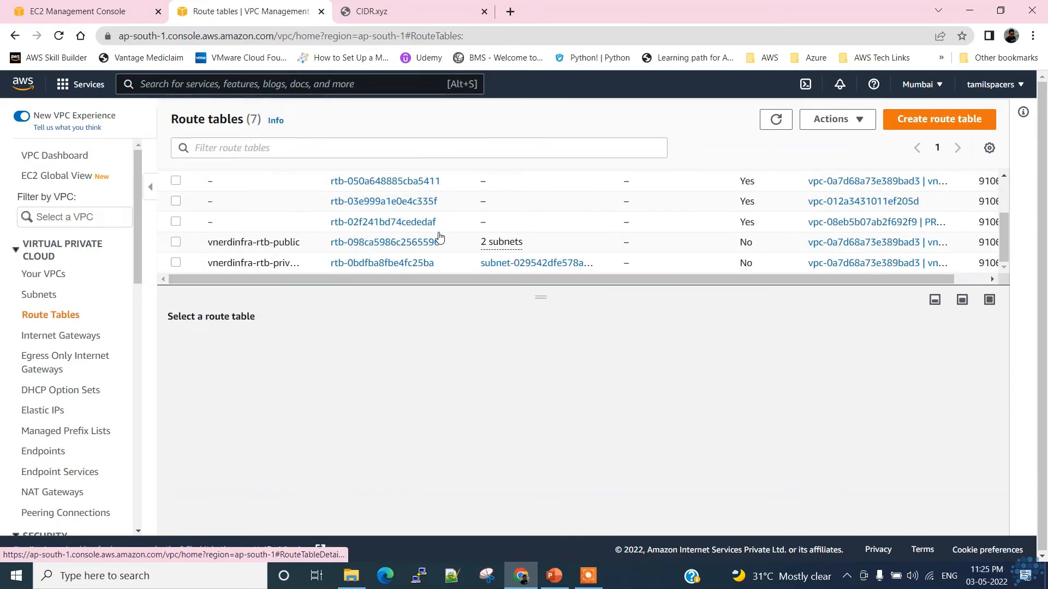
{"action": "scroll", "coordinate": [437, 240], "scroll_direction": "up", "scroll_amount": 1}
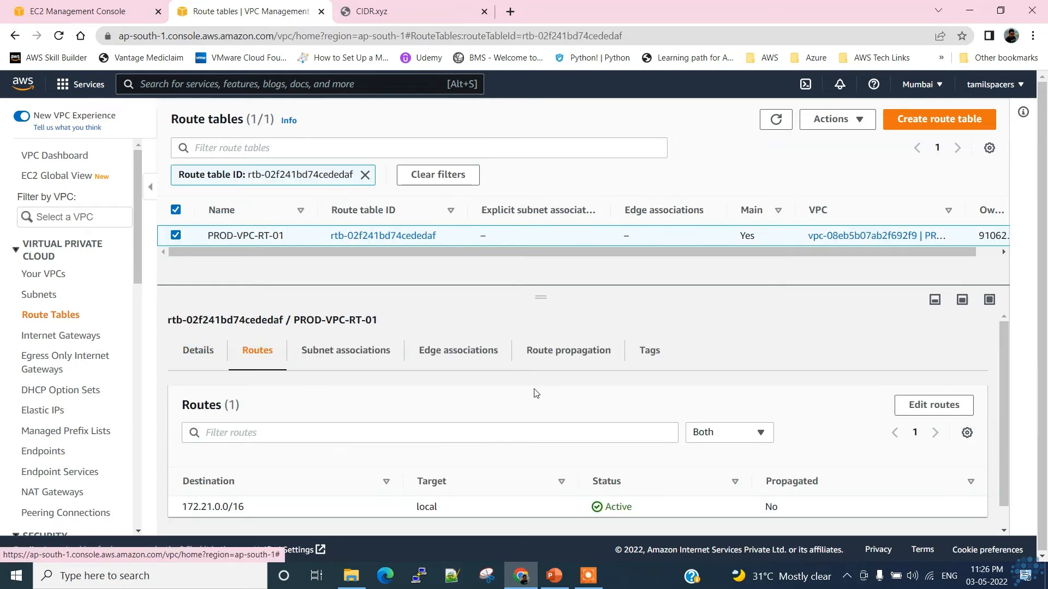
{"action": "scroll", "coordinate": [536, 393], "scroll_direction": "down", "scroll_amount": 1}
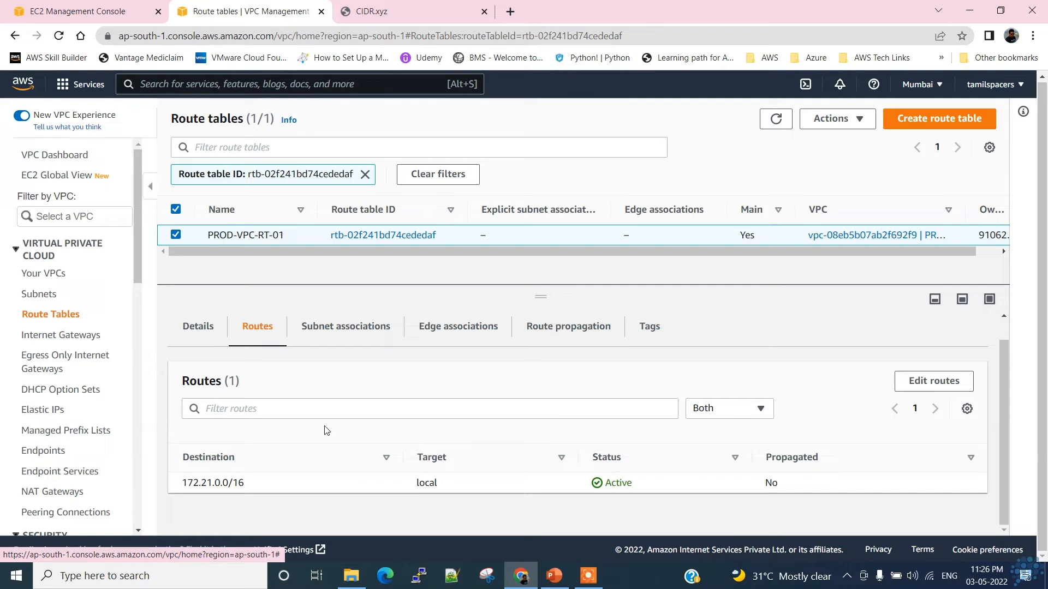
Associate the ProdSub01 subnet with PROD-VPC-RT-01 and check the route table's subnet associations.
{"action": "left_click", "coordinate": [341, 330]}
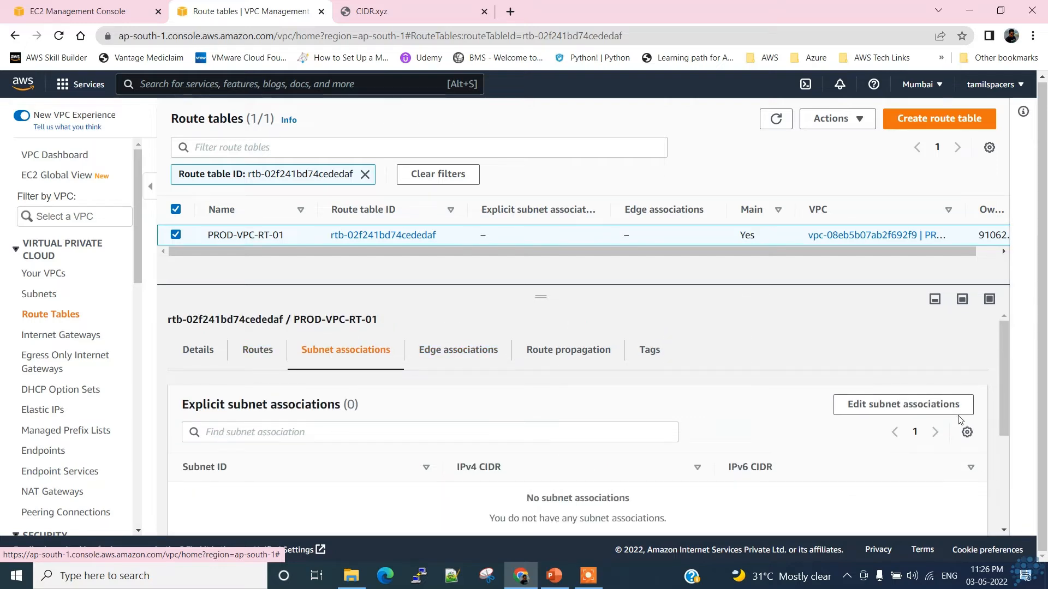
{"action": "left_click", "coordinate": [921, 410]}
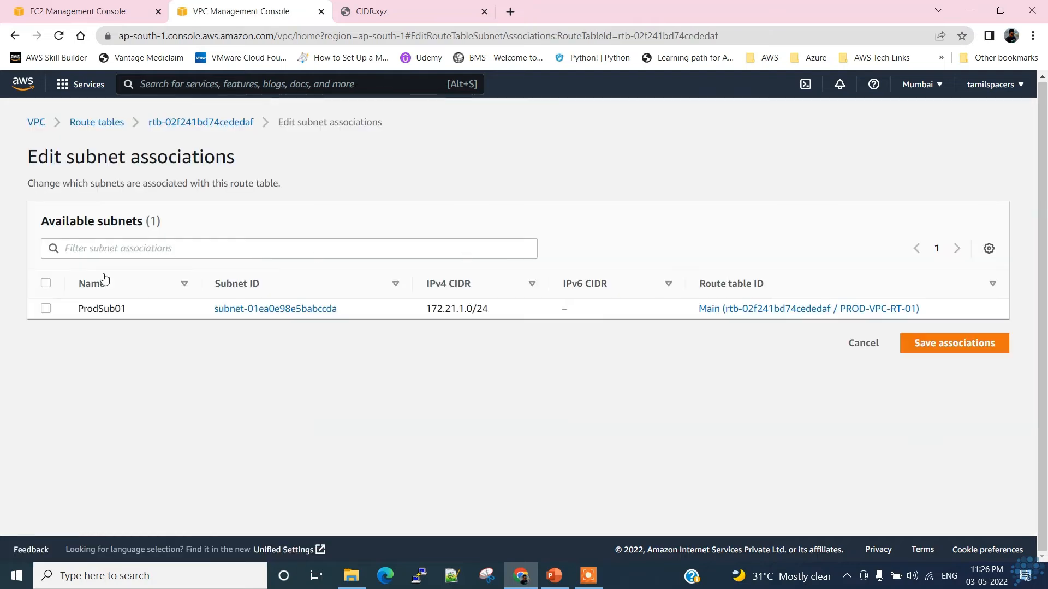
{"action": "left_click", "coordinate": [46, 310]}
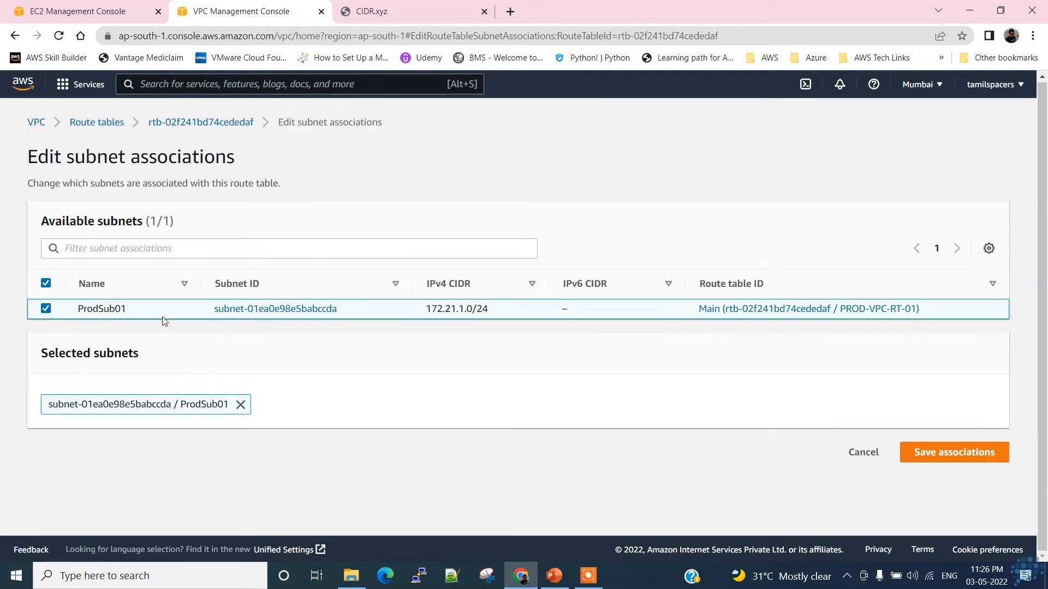
{"action": "left_click", "coordinate": [928, 451]}
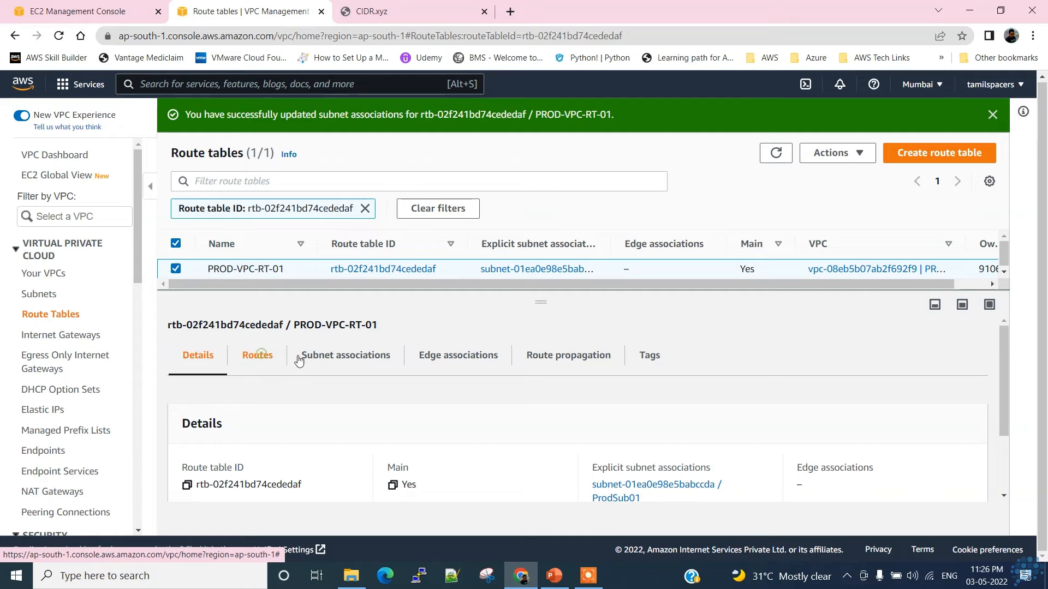
{"action": "left_click", "coordinate": [304, 367]}
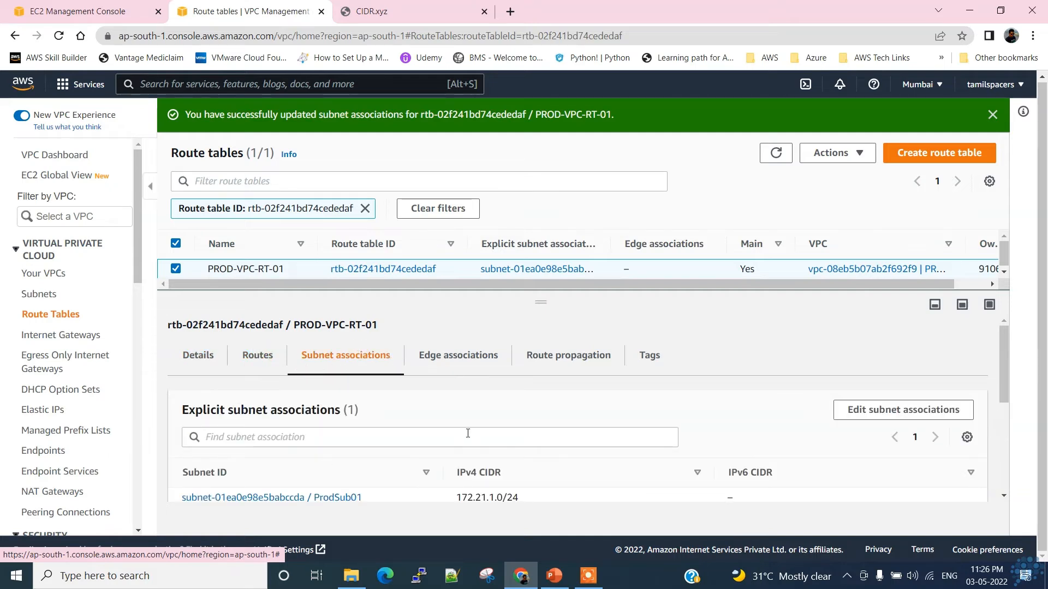
{"action": "left_click", "coordinate": [261, 356]}
Return to the EC2 instances and start launching a new one with the free-tier Microsoft Windows Server 2019 Base AMI.
{"action": "left_click", "coordinate": [107, 11]}
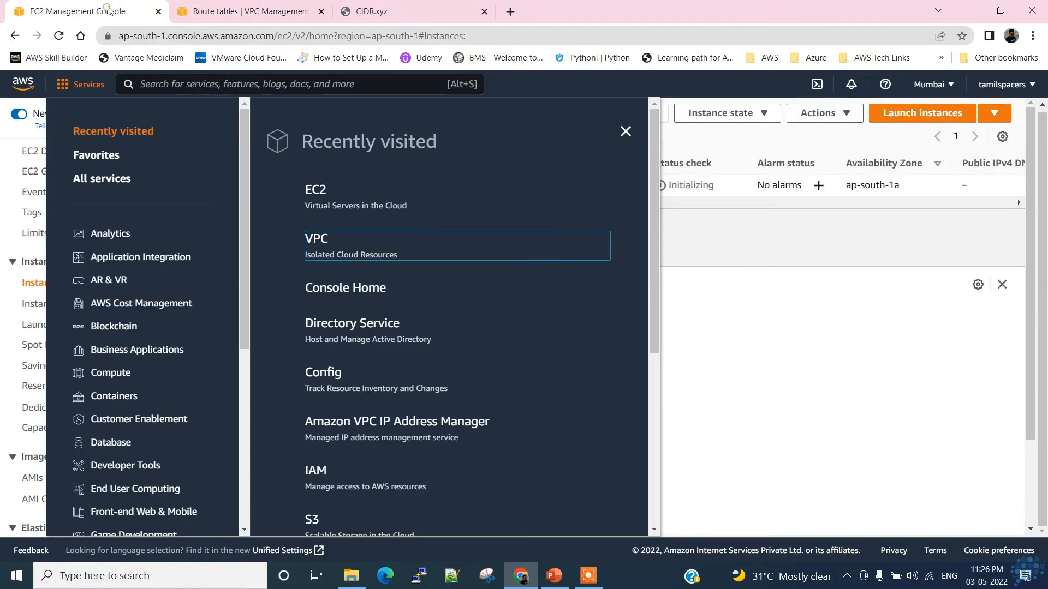
{"action": "left_click", "coordinate": [624, 130]}
{"action": "left_click_drag", "start_coordinate": [597, 284], "coordinate": [597, 278]}
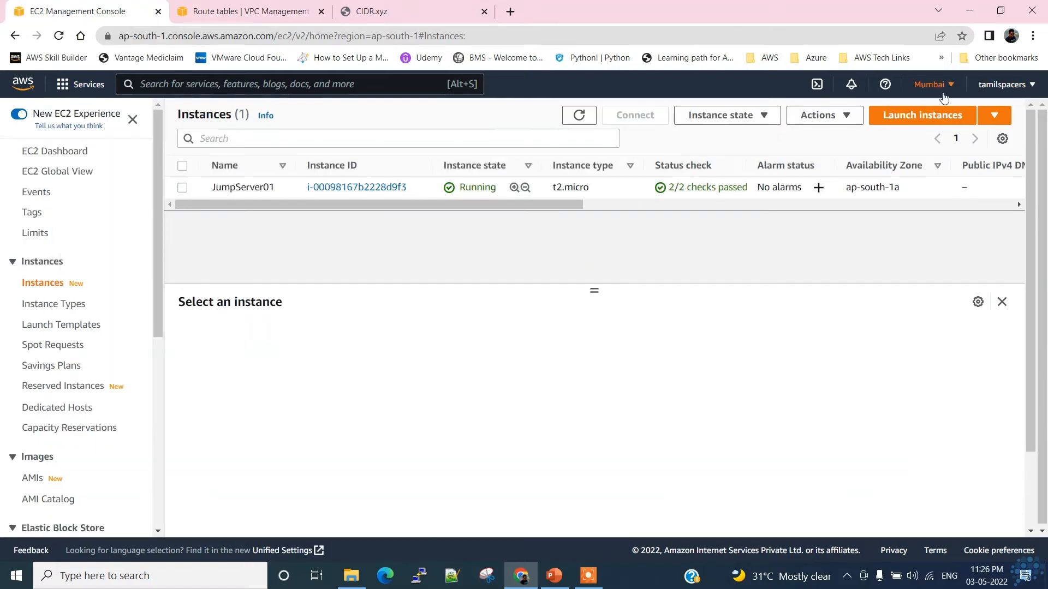
{"action": "left_click", "coordinate": [933, 118]}
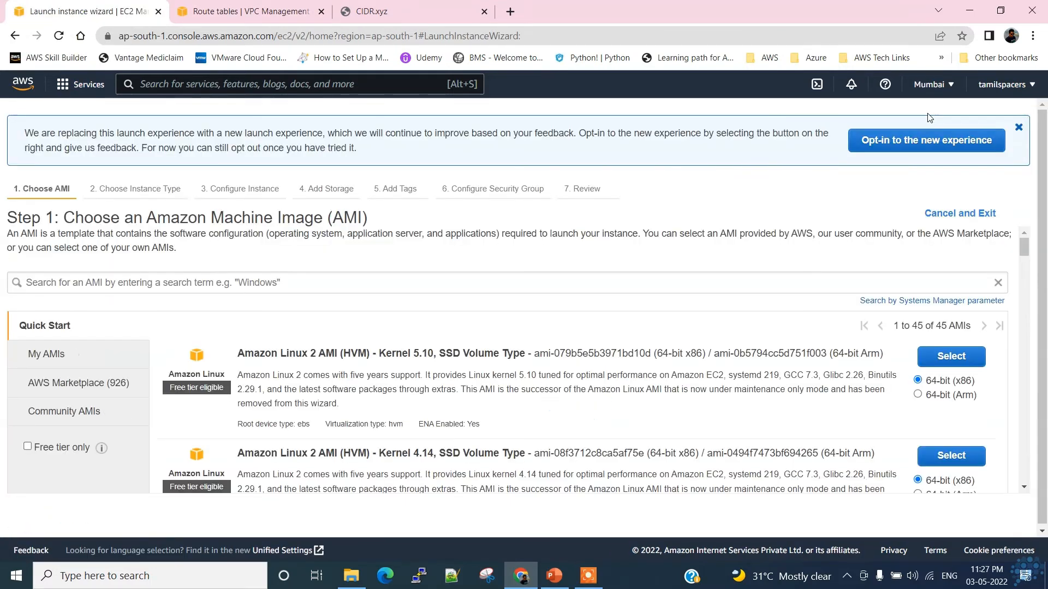
{"action": "left_click", "coordinate": [28, 447]}
{"action": "left_click", "coordinate": [323, 283]}
{"action": "type", "text": "windows"}
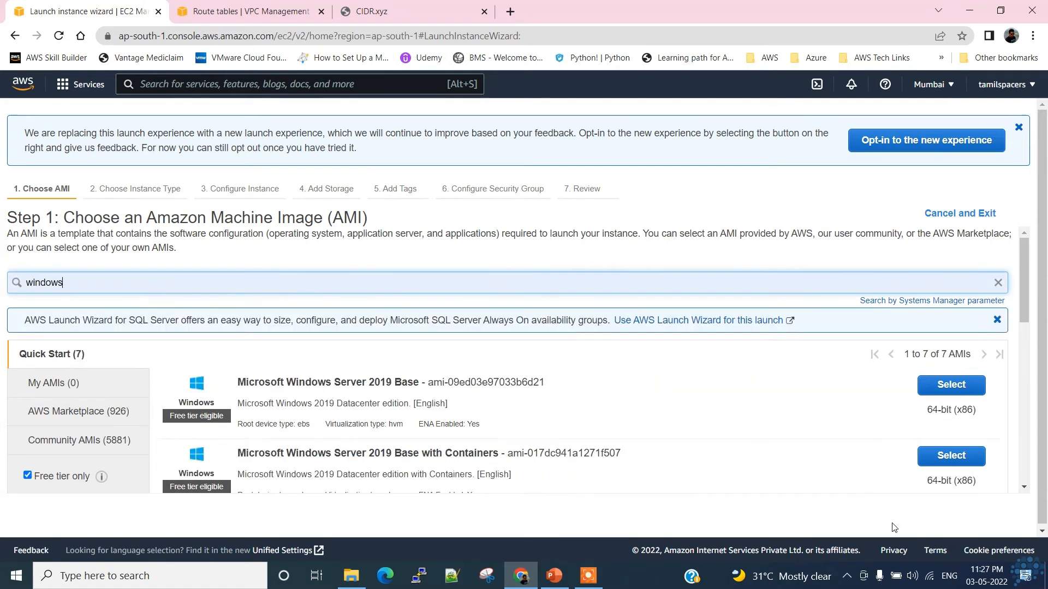
{"action": "left_click", "coordinate": [969, 384]}
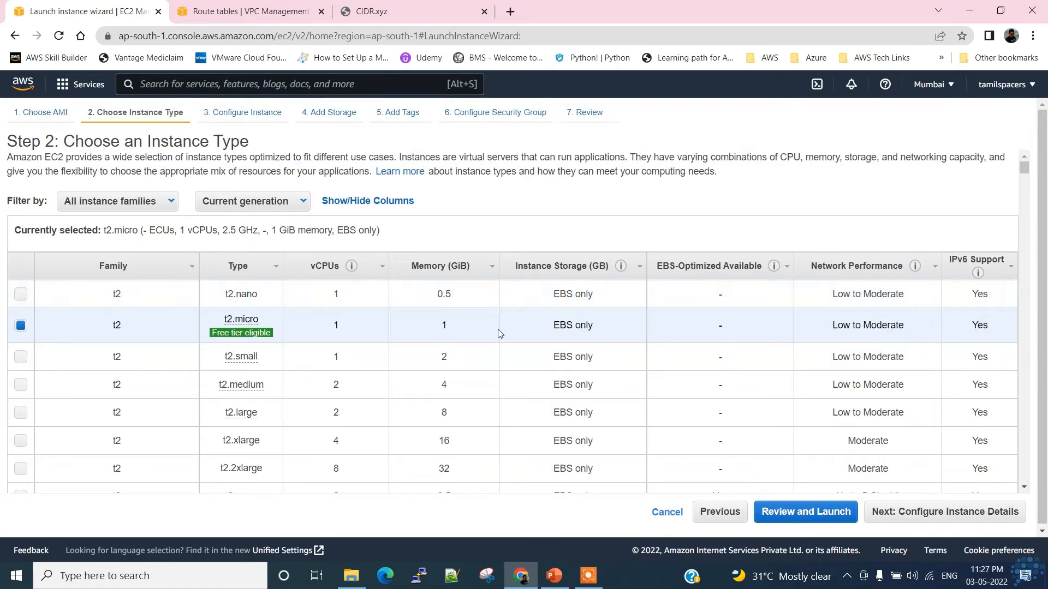
Accept the t2.micro type, place the instance in PROD-VPC and subnet ProdSub01, and accept the default storage.
{"action": "left_click", "coordinate": [982, 519]}
{"action": "left_click", "coordinate": [363, 246]}
{"action": "left_click", "coordinate": [374, 276]}
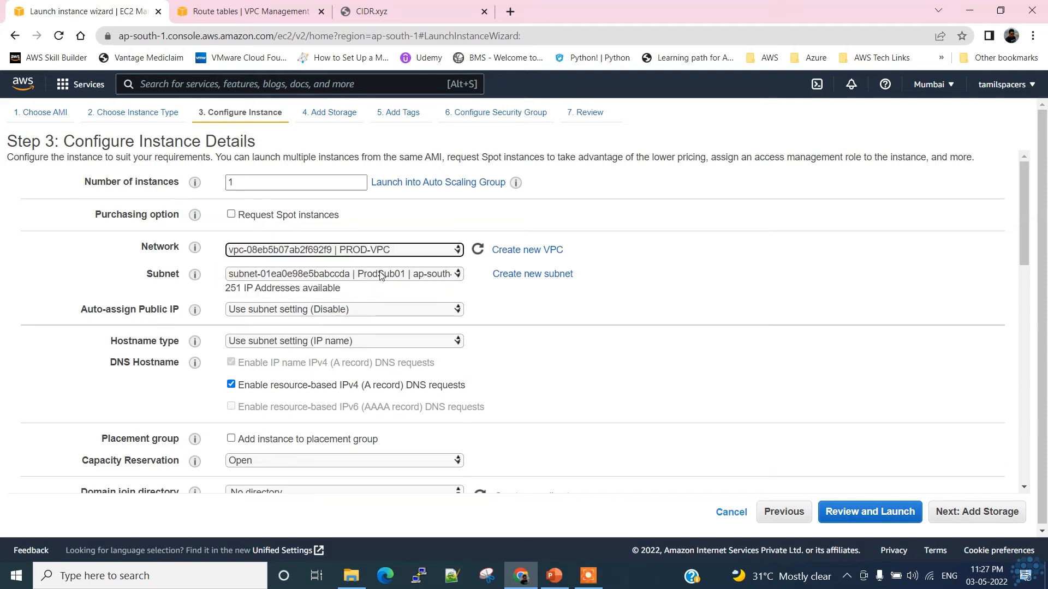
{"action": "left_click", "coordinate": [380, 274]}
{"action": "left_click", "coordinate": [379, 291]}
{"action": "scroll", "coordinate": [585, 382], "scroll_direction": "down", "scroll_amount": 1}
{"action": "left_click", "coordinate": [977, 512]}
{"action": "left_click", "coordinate": [991, 513]}
Add a tag with key Name and value Prod-App-01 to the instance and continue to the security group settings.
{"action": "left_click", "coordinate": [38, 304]}
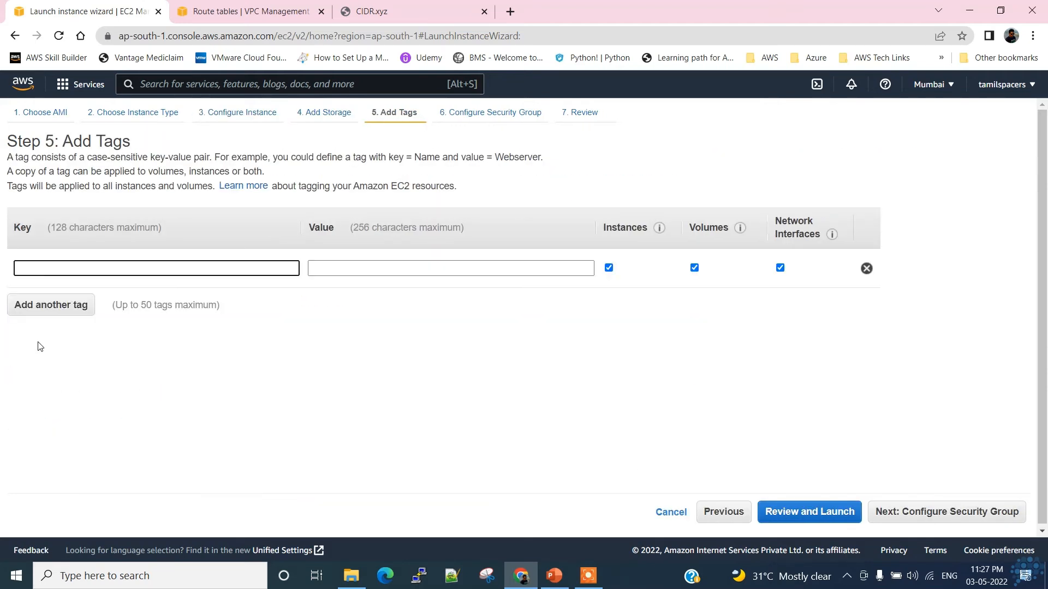
{"action": "type", "text": "Name"}
{"action": "left_click", "coordinate": [395, 270]}
{"action": "type", "text": "Prod-App-01"}
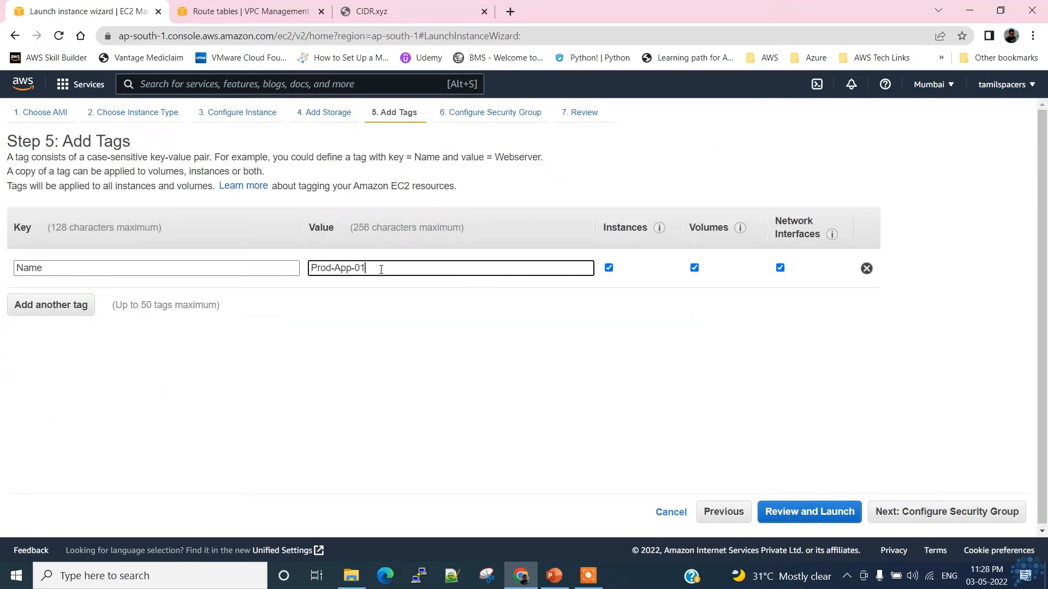
{"action": "left_click", "coordinate": [947, 513]}
Name the new security group ProductionSG01.
{"action": "left_click_drag", "start_coordinate": [326, 235], "coordinate": [49, 228]}
{"action": "type", "text": "Production"}
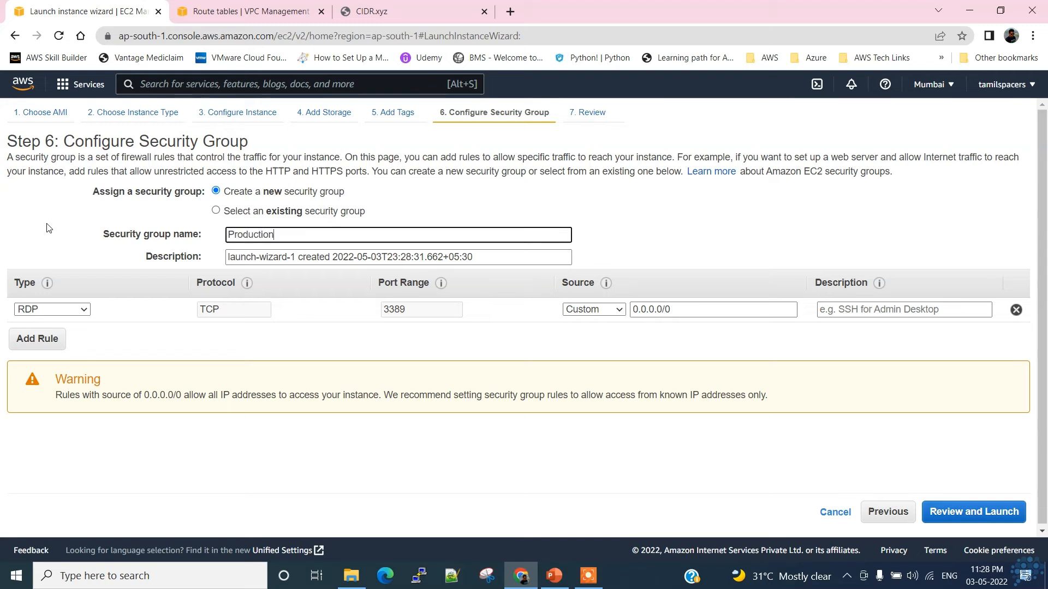
{"action": "key", "text": "BackSpace"}
{"action": "type", "text": "SG01"}
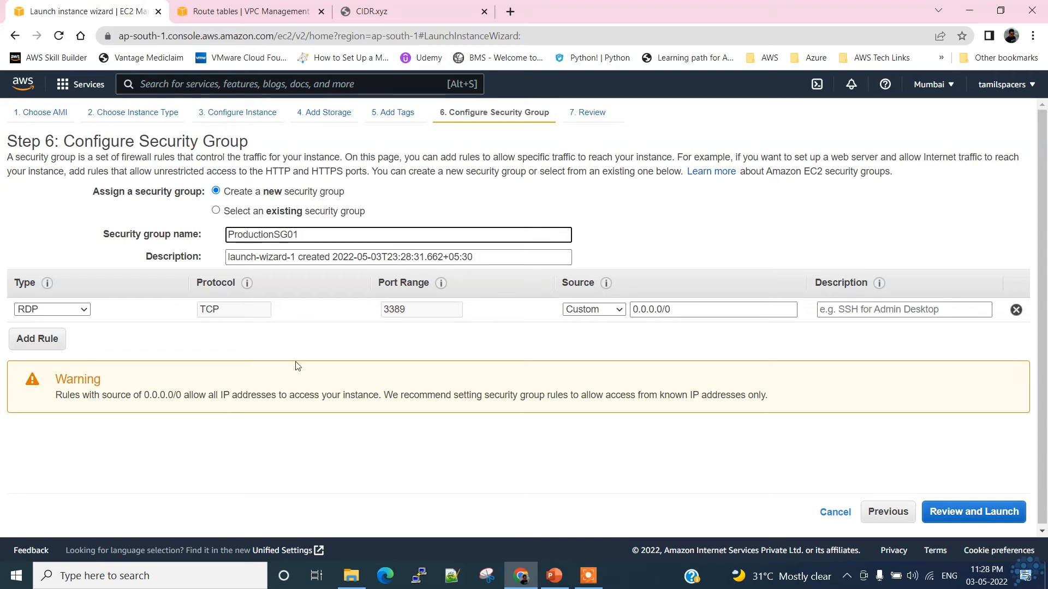
{"action": "left_click", "coordinate": [405, 411]}
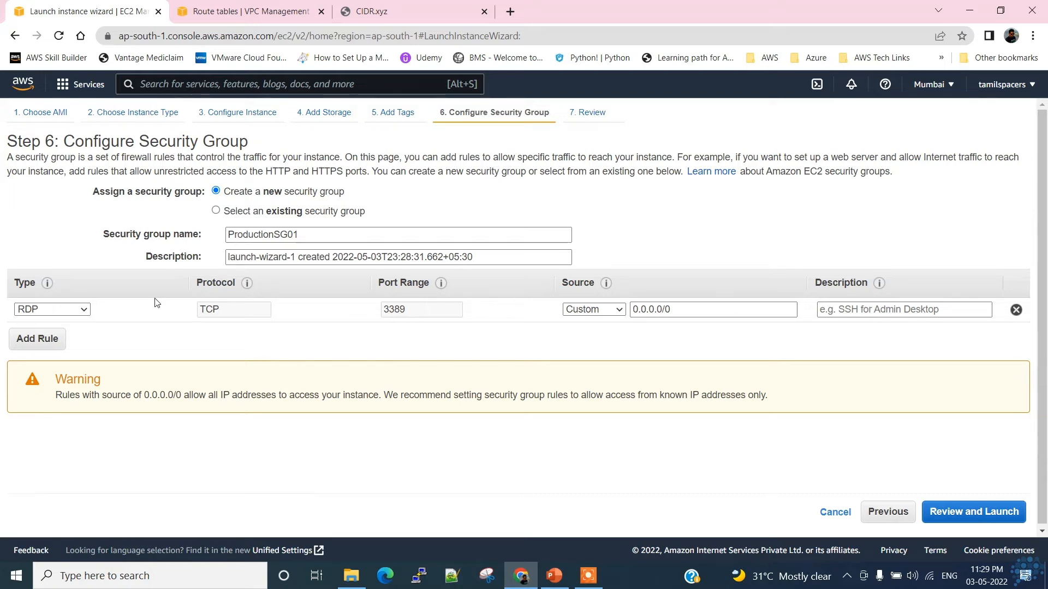
Restrict the RDP rule's source to 10.11.0.0/16.
{"action": "triple_click", "coordinate": [688, 310]}
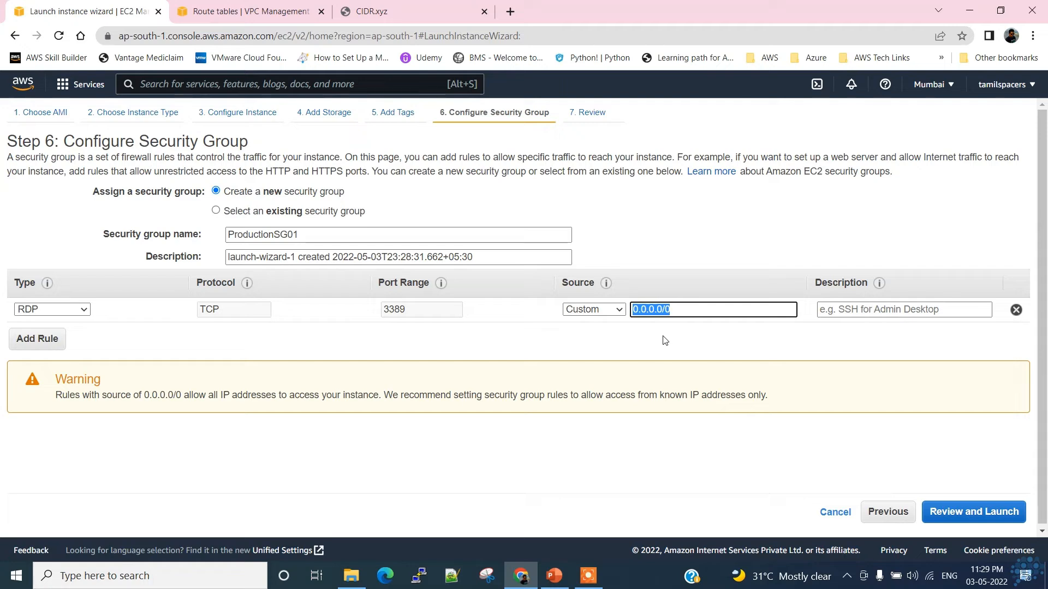
{"action": "type", "text": "10."}
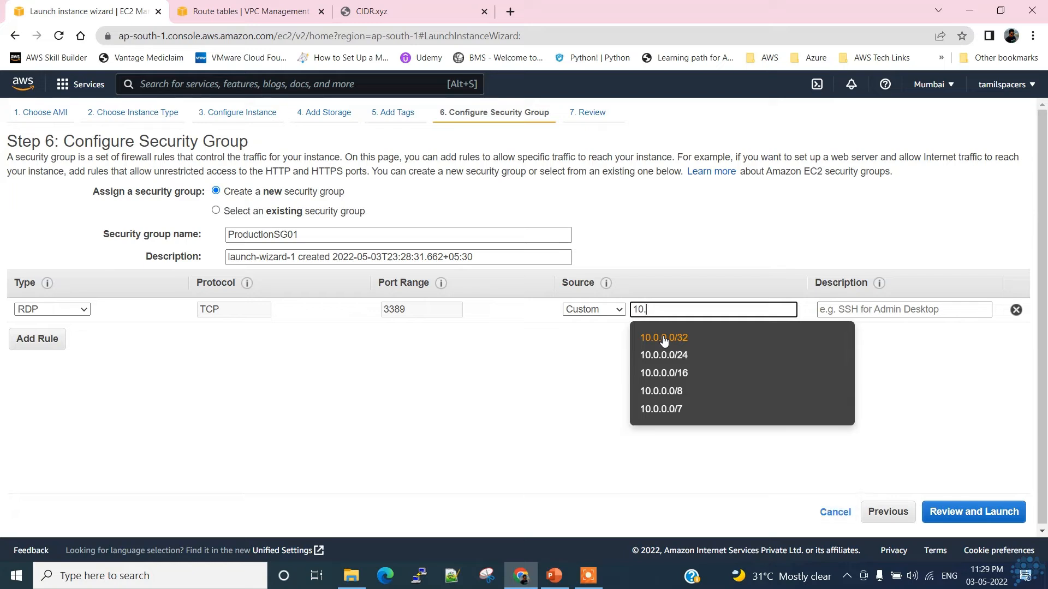
{"action": "type", "text": "11."}
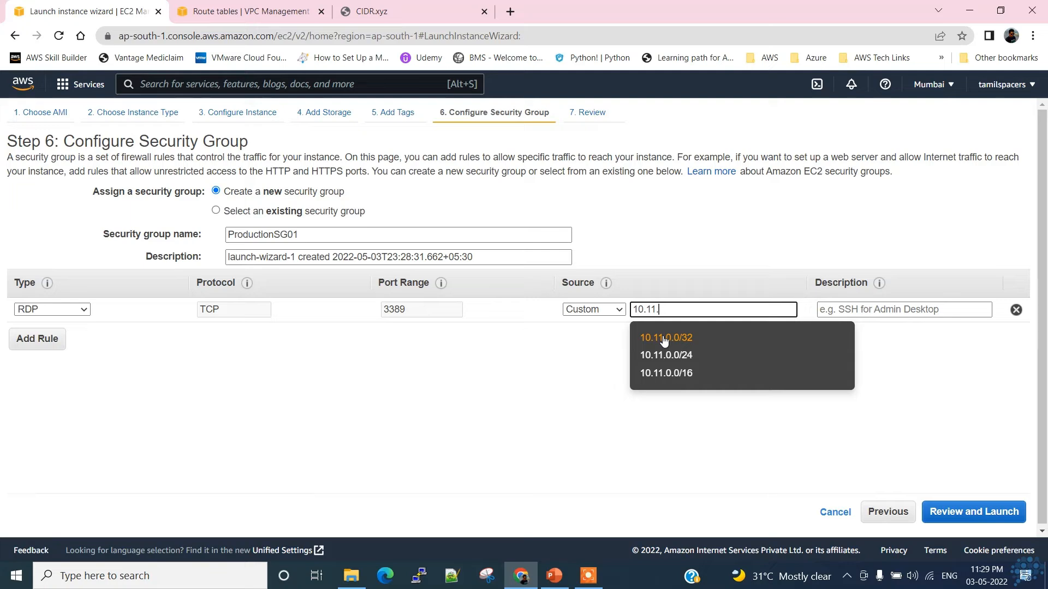
{"action": "left_click", "coordinate": [687, 374]}
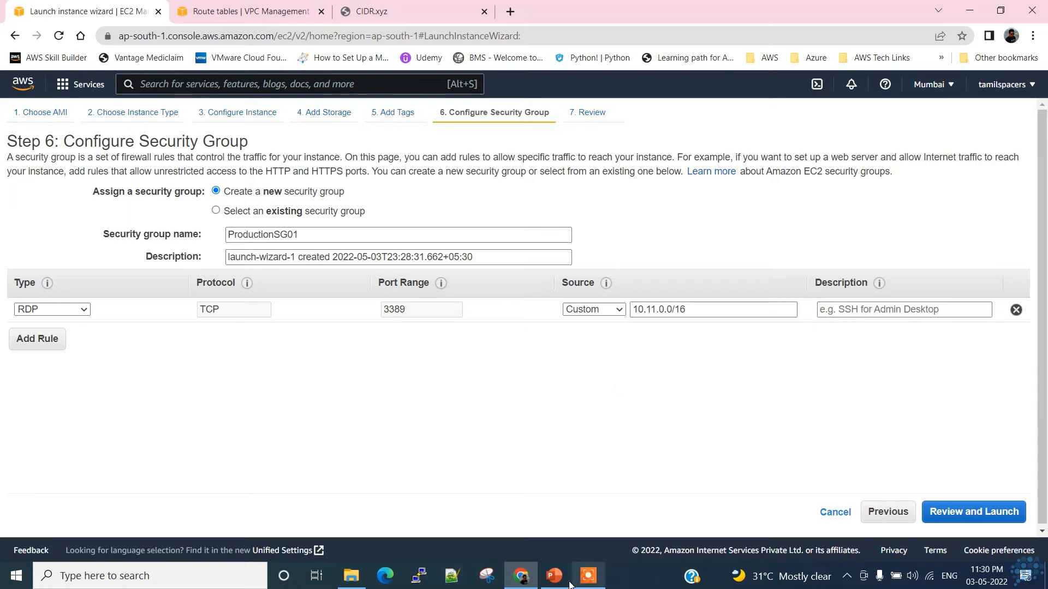
{"action": "left_click", "coordinate": [704, 310]}
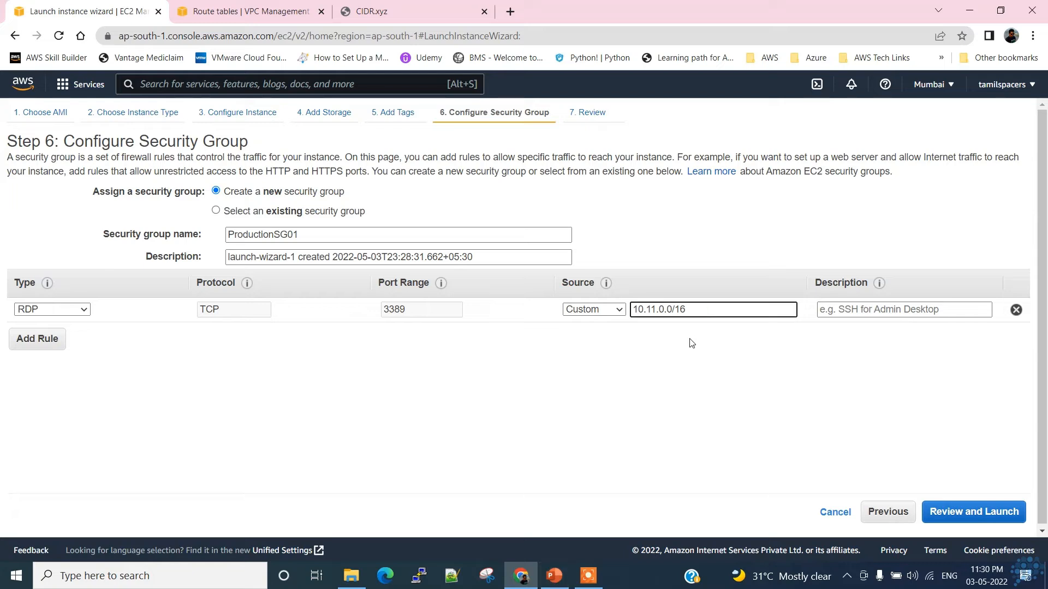
{"action": "left_click", "coordinate": [673, 356]}
Add an All ICMP - IPv4 rule with source 10.11.0.0/16 and proceed to the launch review.
{"action": "left_click", "coordinate": [37, 339]}
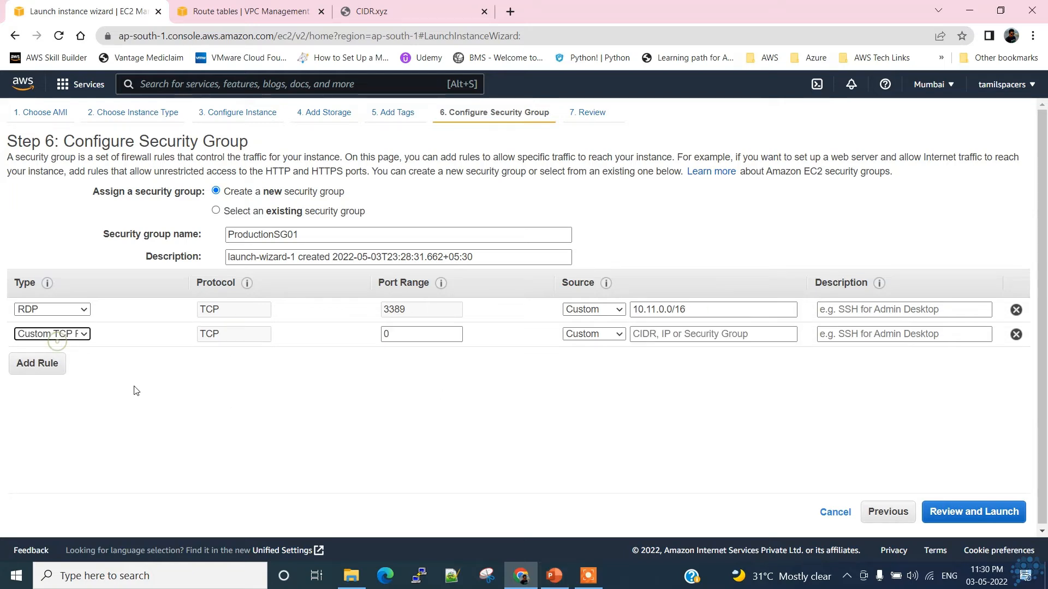
{"action": "left_click", "coordinate": [51, 334]}
{"action": "left_click", "coordinate": [80, 180]}
{"action": "left_click", "coordinate": [668, 334]}
{"action": "type", "text": "10.11.0.0/16"}
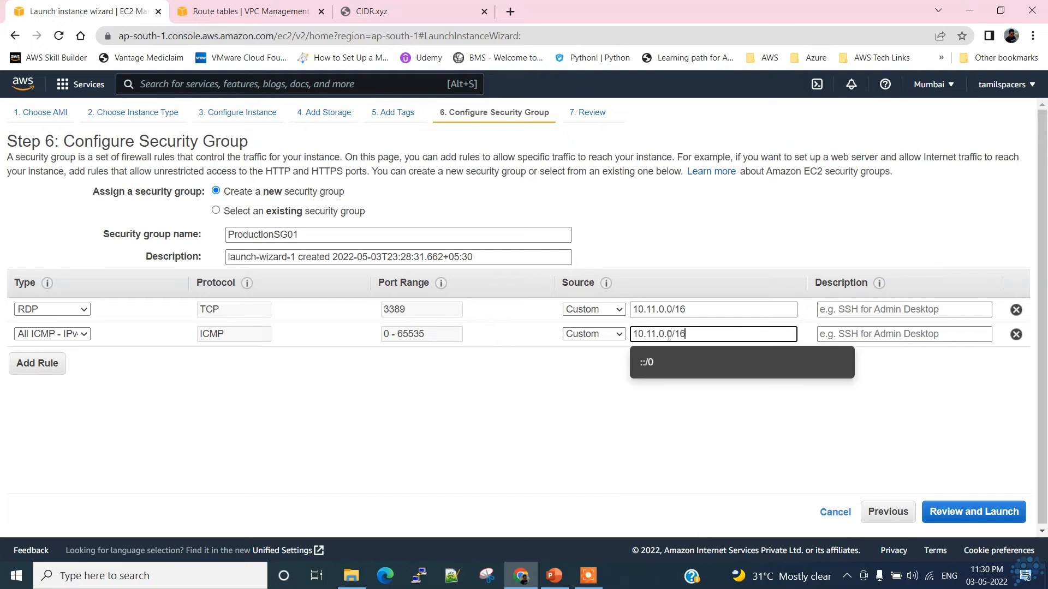
{"action": "left_click", "coordinate": [661, 490]}
{"action": "left_click", "coordinate": [1011, 516]}
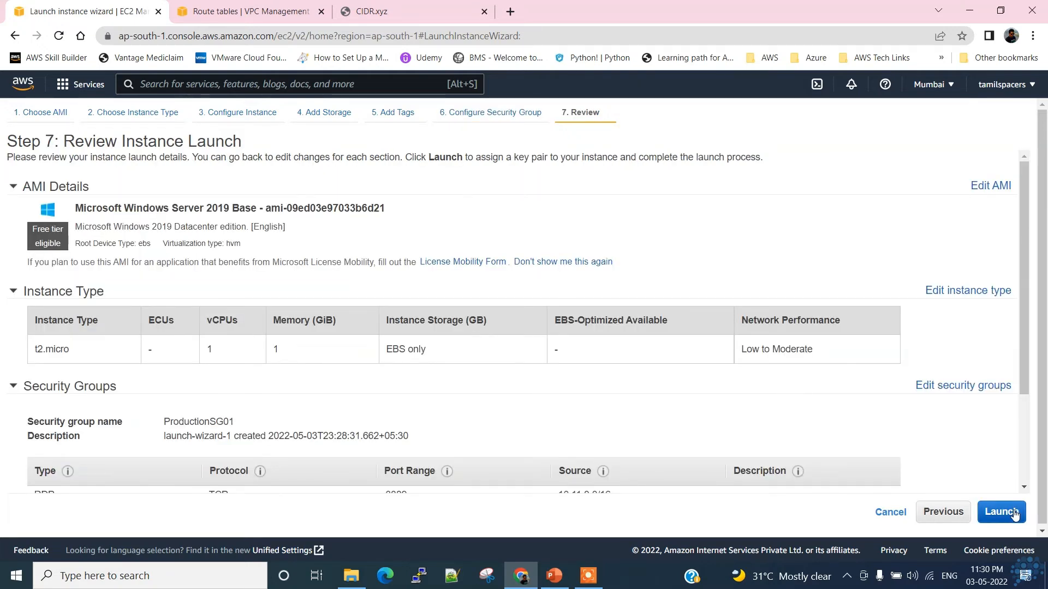
Launch the instance with the existing key pair vpcpeeringdemo1, acknowledging access to its private key file, and view the instances list.
{"action": "left_click", "coordinate": [1013, 515]}
{"action": "left_click", "coordinate": [319, 387]}
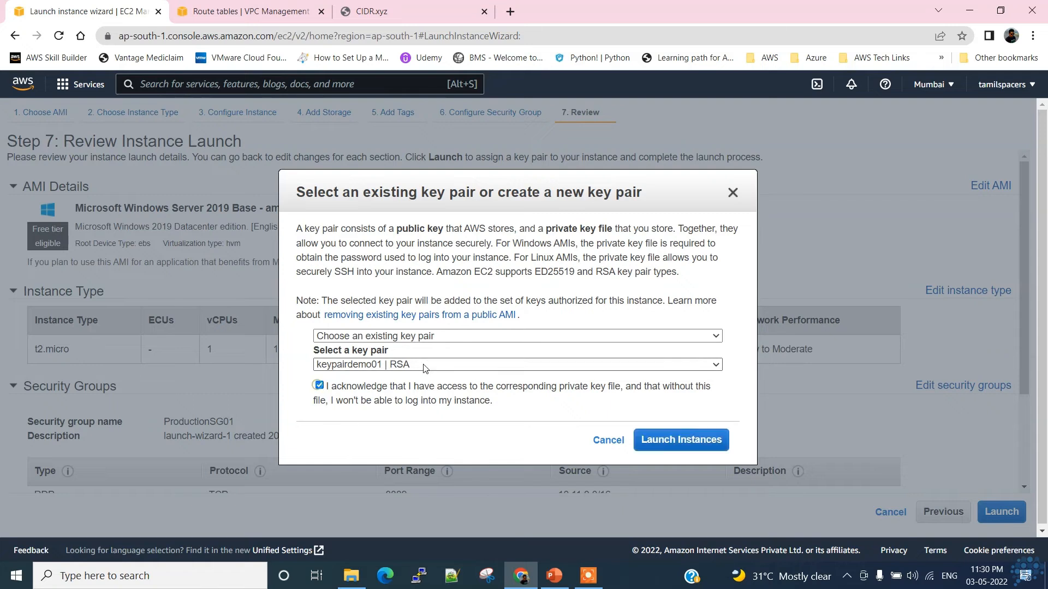
{"action": "left_click", "coordinate": [383, 364]}
{"action": "left_click", "coordinate": [394, 437]}
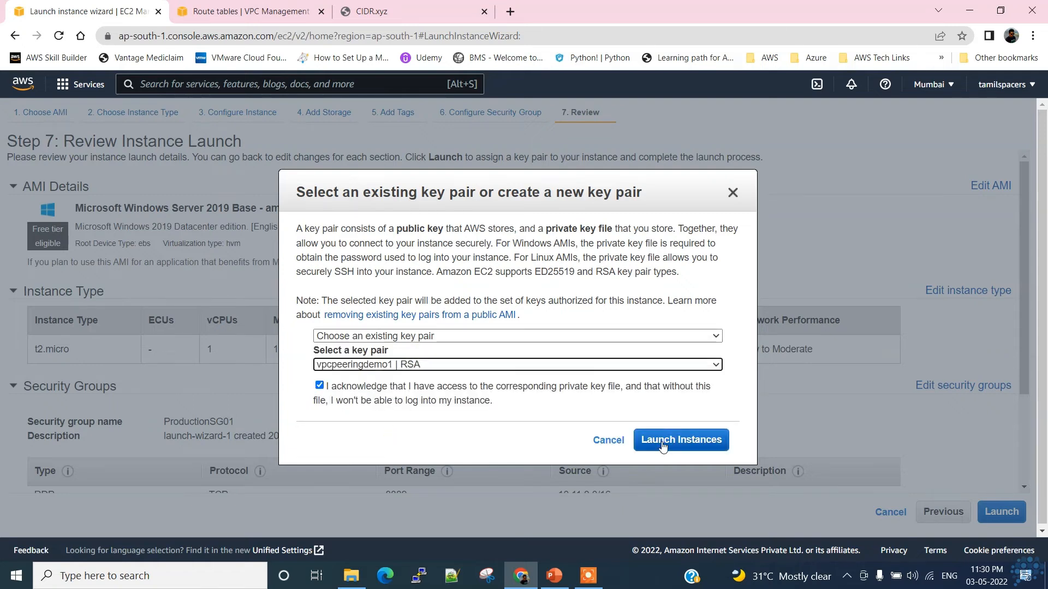
{"action": "left_click", "coordinate": [677, 440]}
{"action": "left_click", "coordinate": [973, 515]}
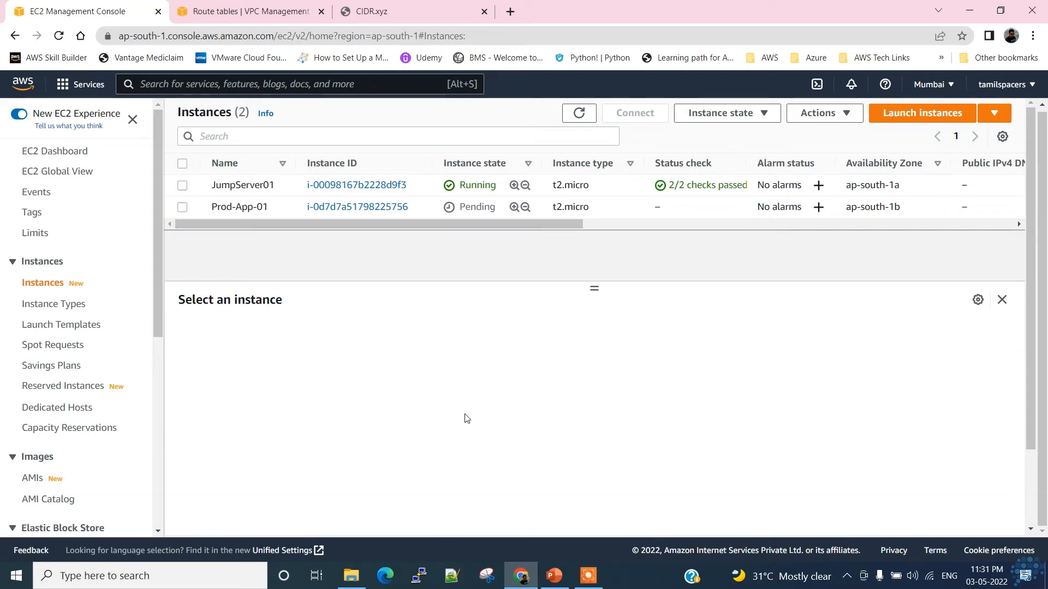
Switch to PowerPoint and examine the MGMT-VPC to PROD-VPC peering diagram.
{"action": "left_click", "coordinate": [554, 576]}
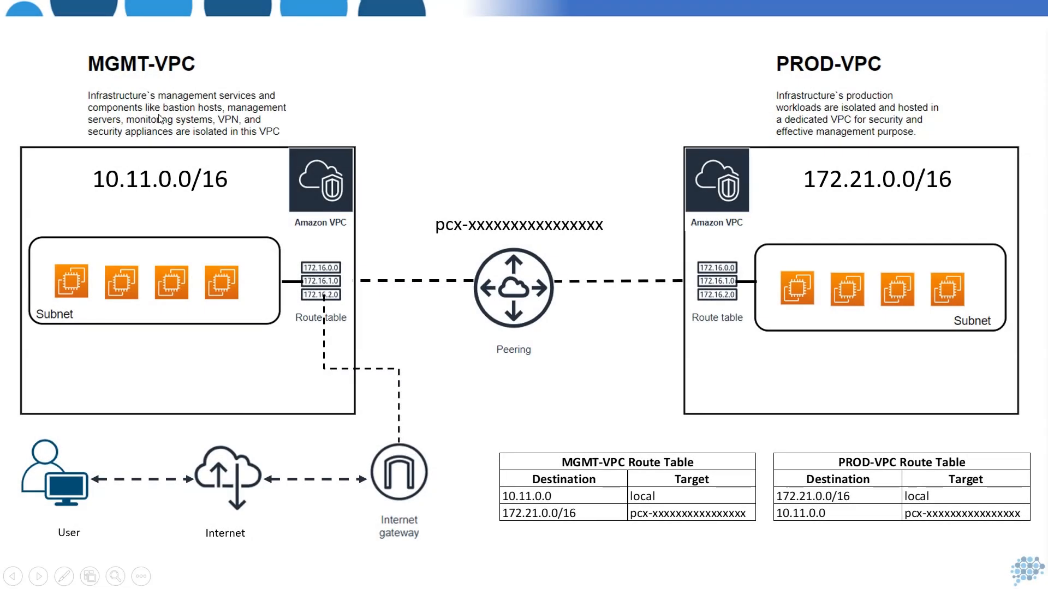
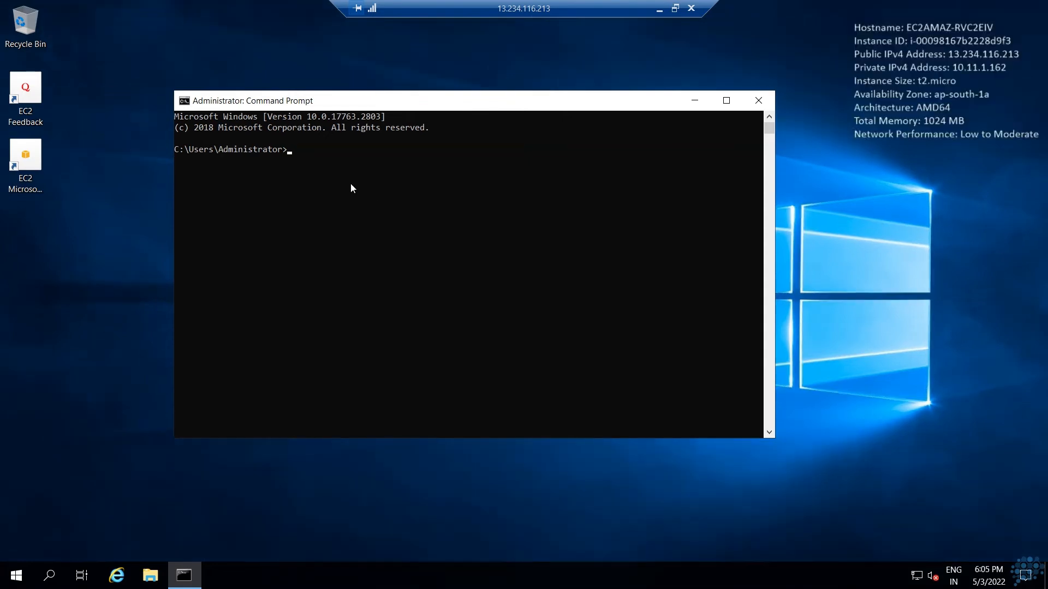
Ping Prod-App-01's private address 172.21.1.92 from the command prompt on JumpServer01.
{"action": "type", "text": "172.21.1.92"}
{"action": "type", "text": "ping"}
{"action": "key", "text": "Return"}
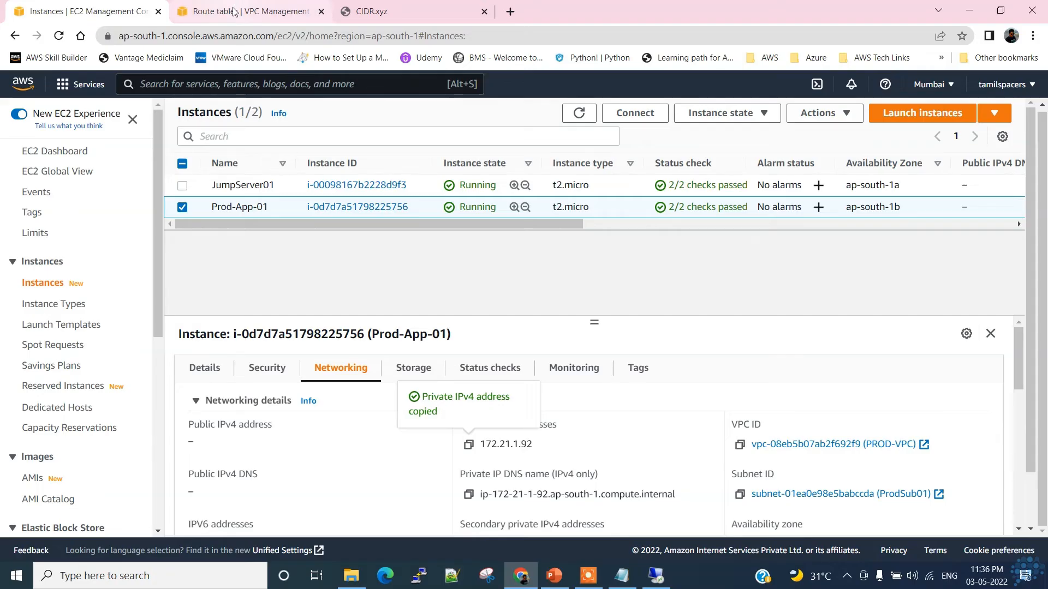
Open the MGMT-VPC-RT01 route table in the VPC console and examine its routes.
{"action": "left_click", "coordinate": [219, 16]}
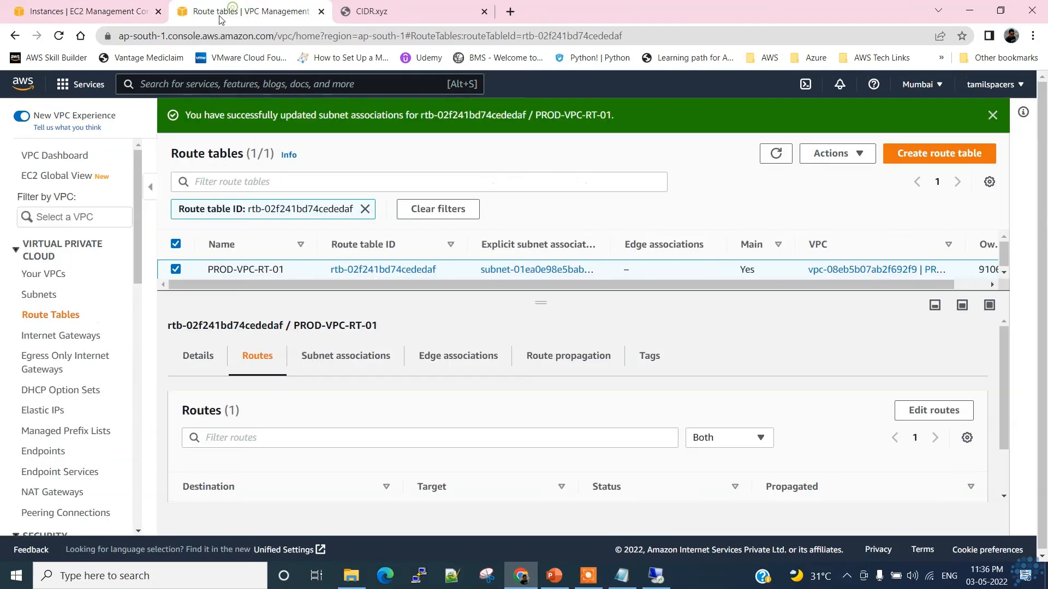
{"action": "left_click", "coordinate": [60, 315]}
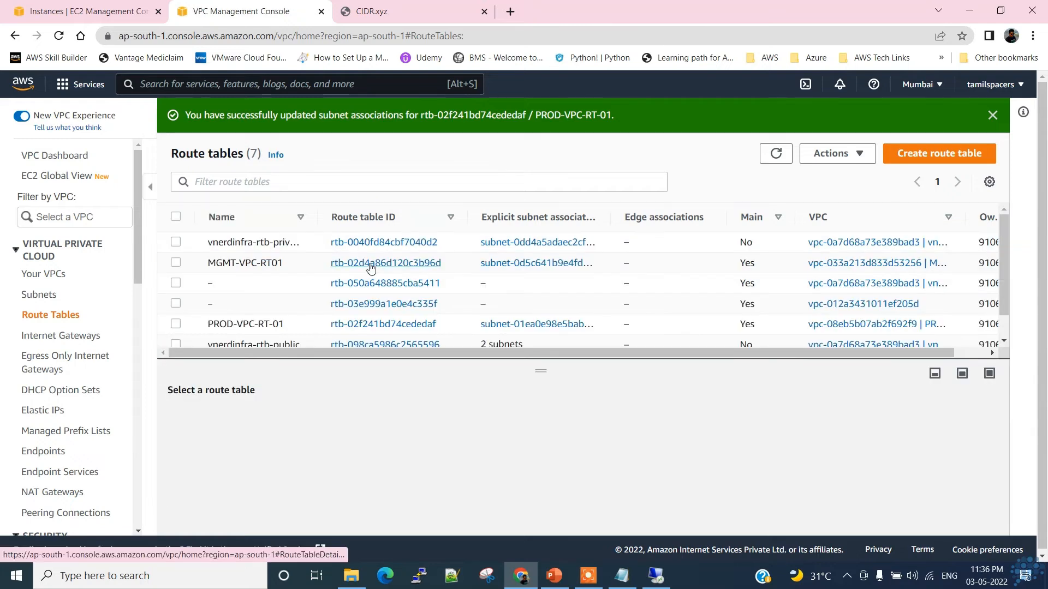
{"action": "left_click", "coordinate": [371, 266]}
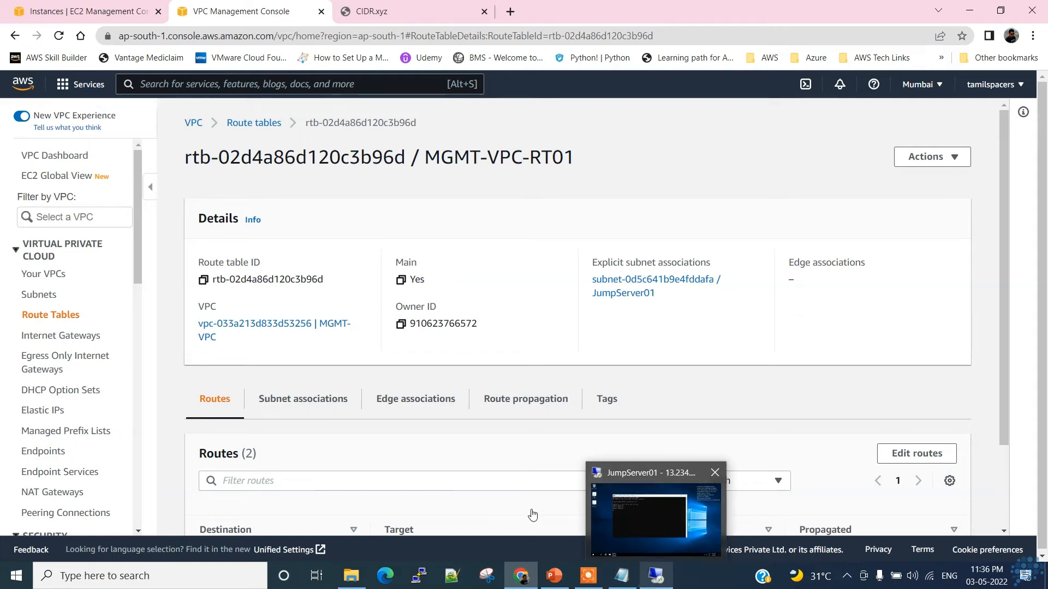
{"action": "scroll", "coordinate": [649, 381], "scroll_direction": "down", "scroll_amount": 2}
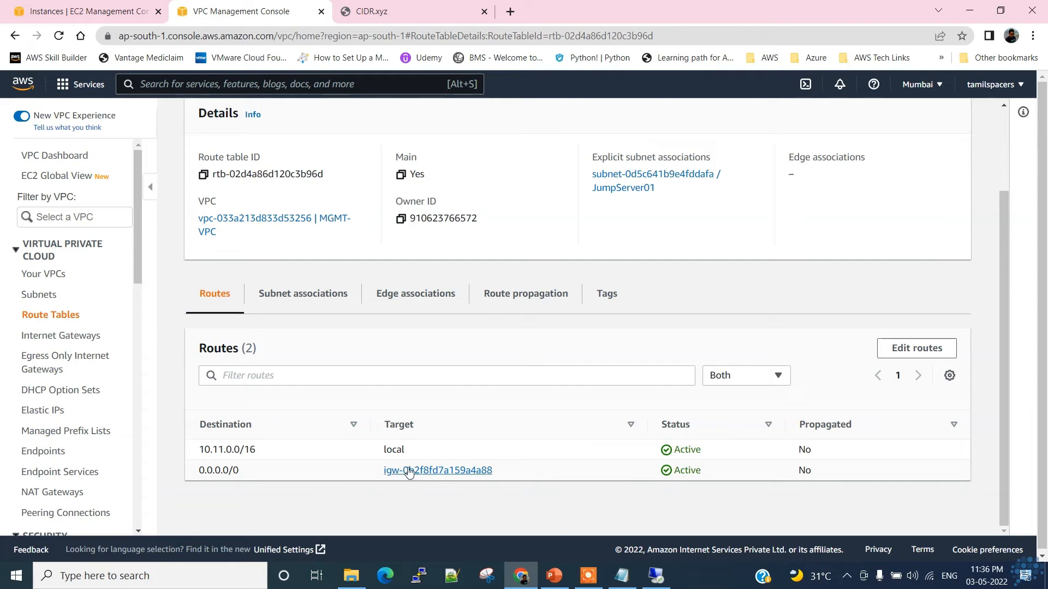
{"action": "double_click", "coordinate": [402, 451]}
{"action": "left_click", "coordinate": [937, 352]}
{"action": "left_click", "coordinate": [83, 324]}
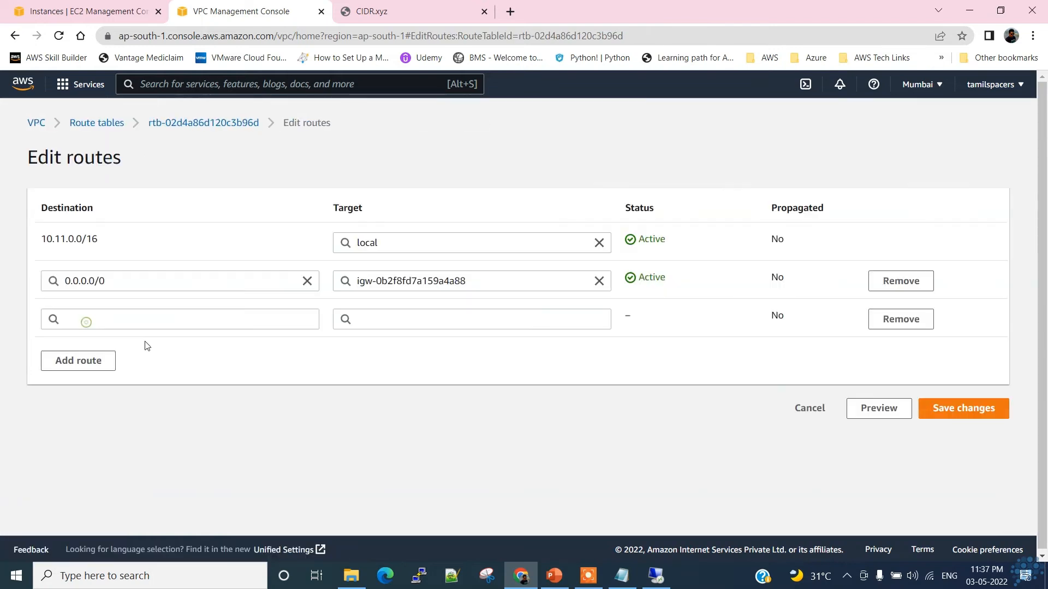
{"action": "left_click", "coordinate": [155, 318]}
{"action": "type", "text": "17"}
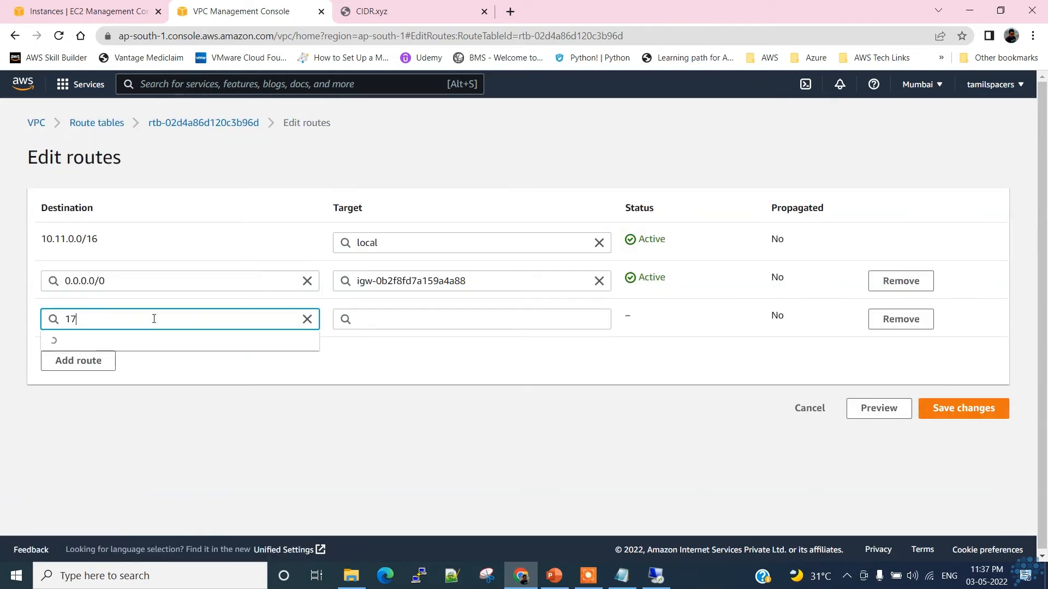
{"action": "type", "text": "2.21."}
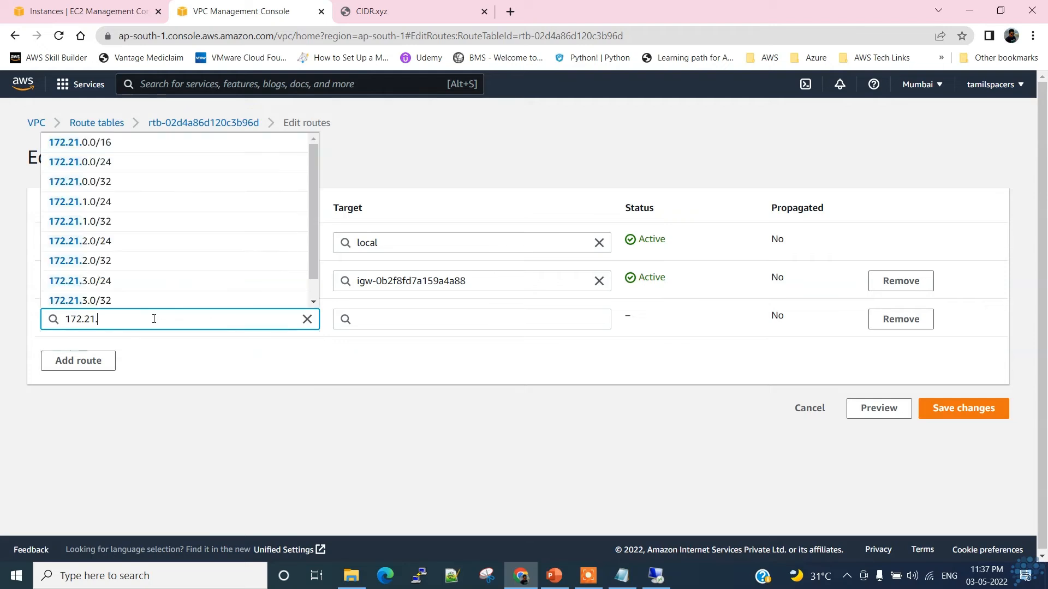
{"action": "type", "text": "0.0"}
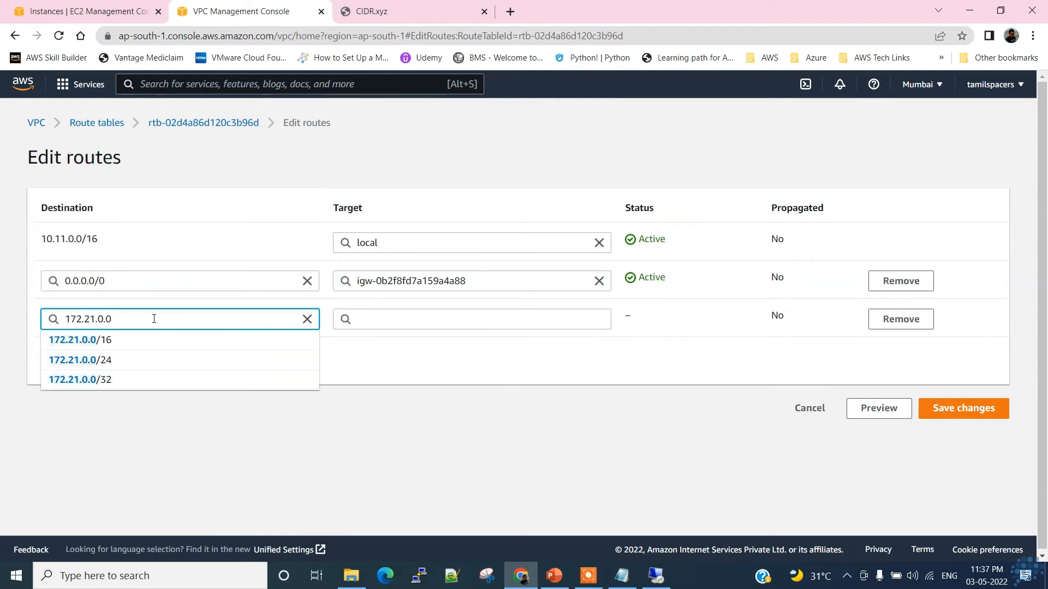
{"action": "type", "text": "/16"}
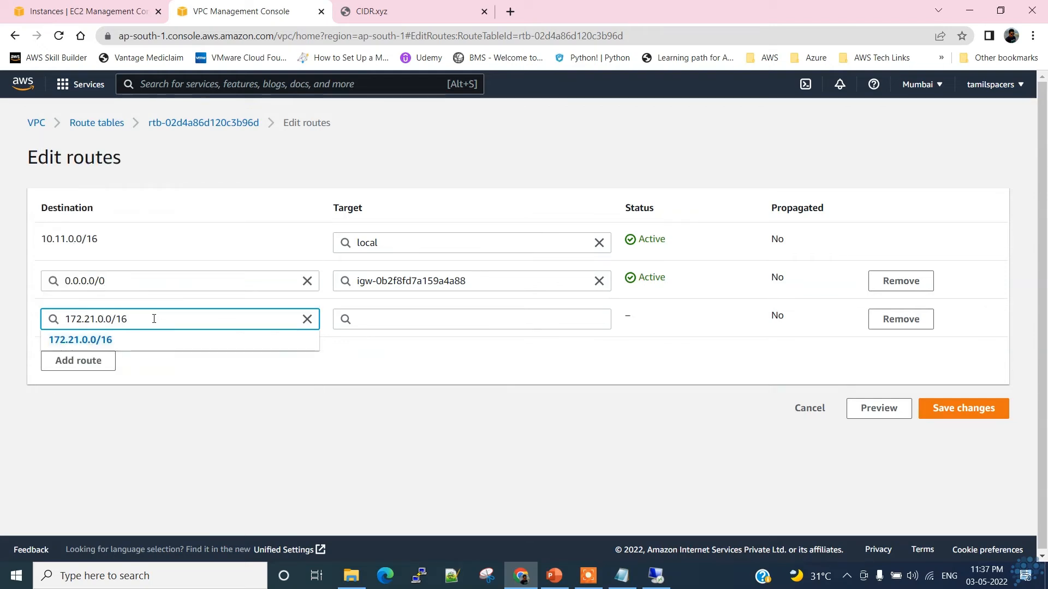
{"action": "left_click", "coordinate": [238, 345]}
{"action": "left_click", "coordinate": [448, 316]}
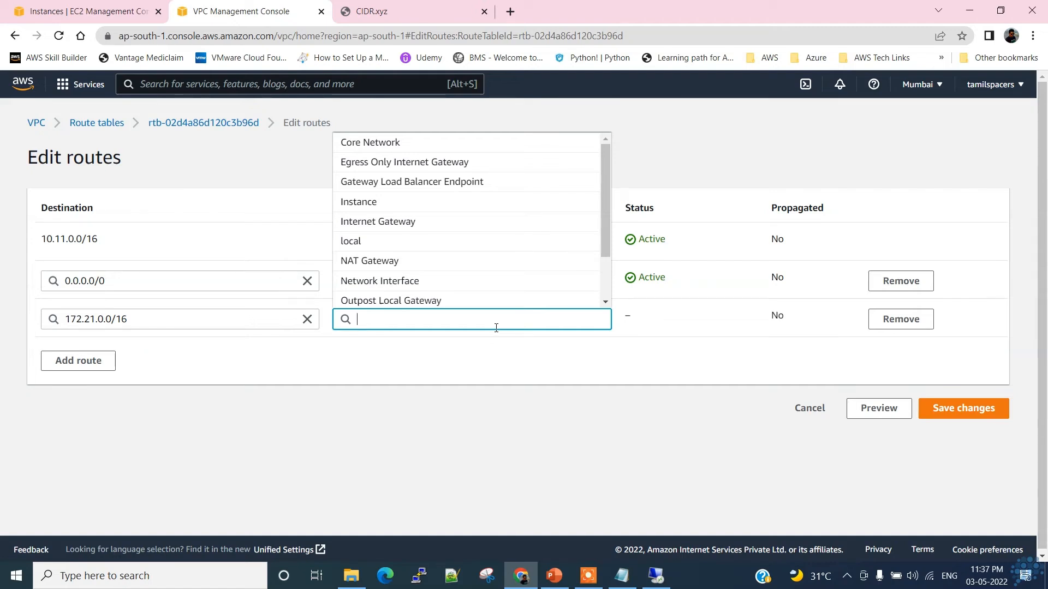
{"action": "left_click", "coordinate": [510, 370]}
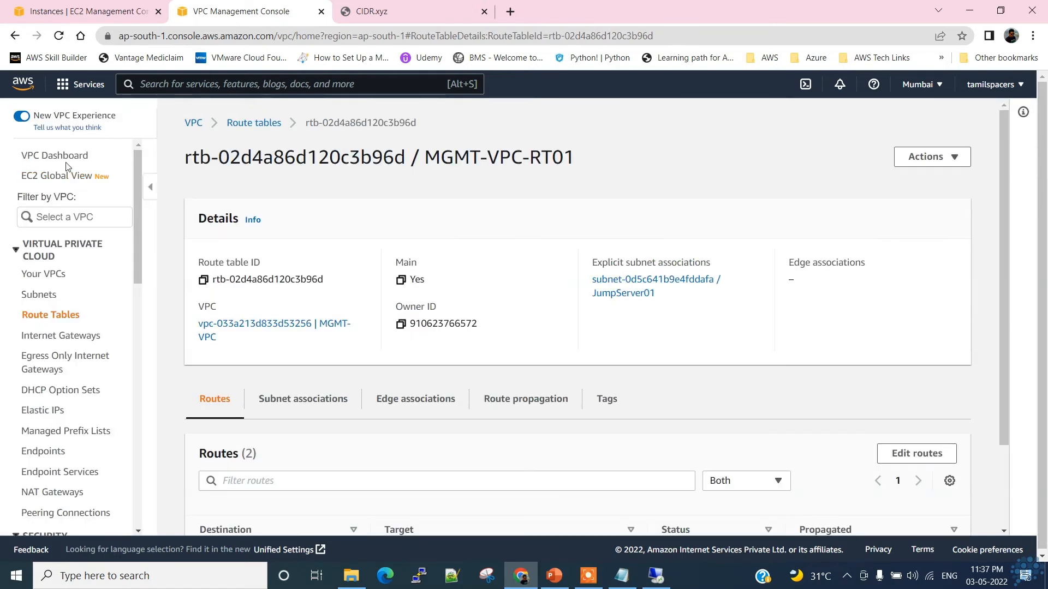
Start creating a VPC peering connection and name it MGMT2PROD.
{"action": "left_click", "coordinate": [68, 157]}
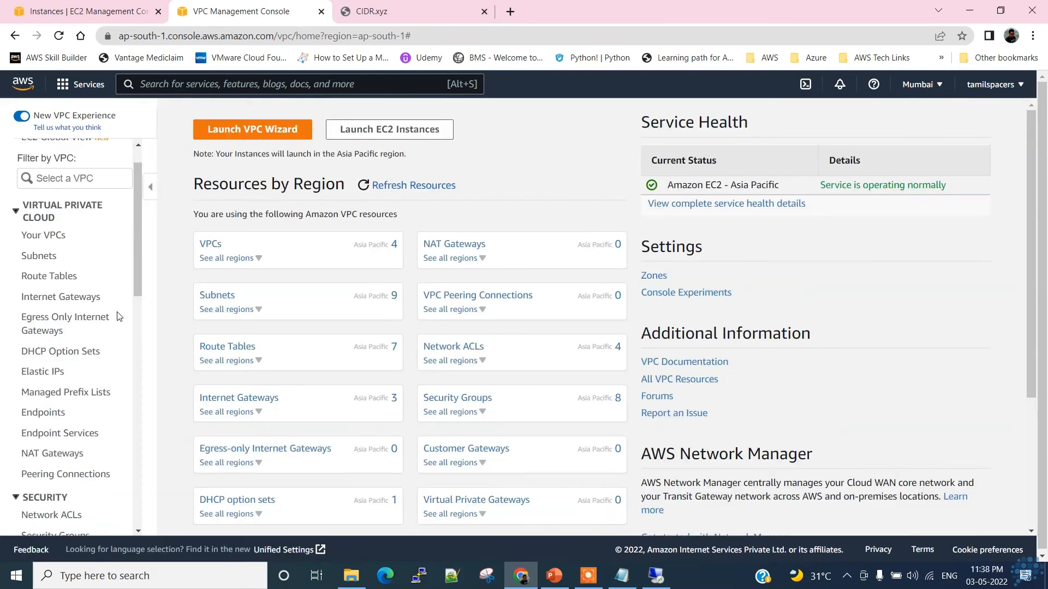
{"action": "scroll", "coordinate": [119, 317], "scroll_direction": "up", "scroll_amount": 2}
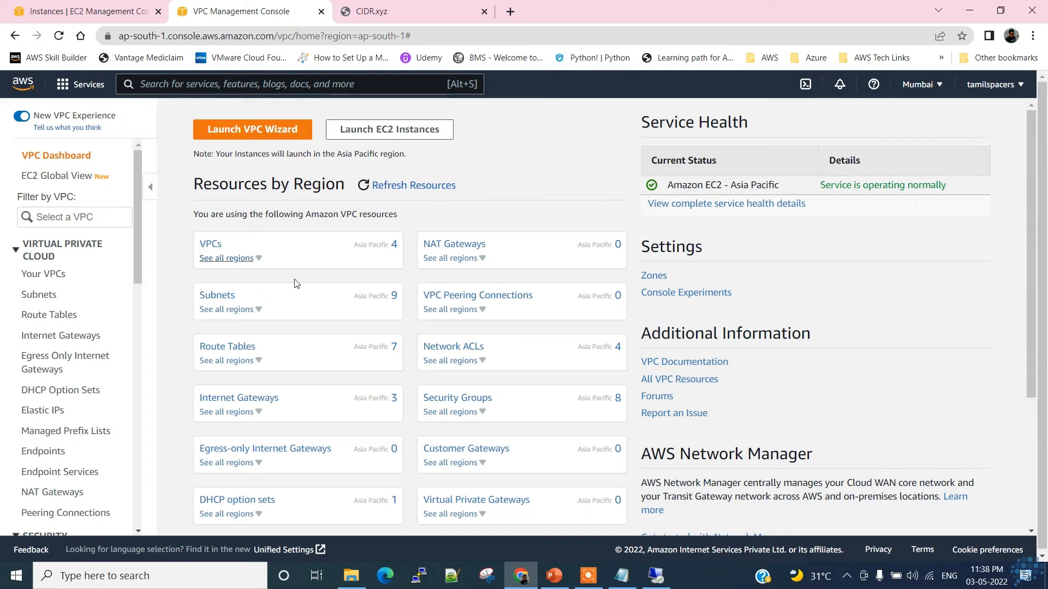
{"action": "scroll", "coordinate": [98, 382], "scroll_direction": "down", "scroll_amount": 1}
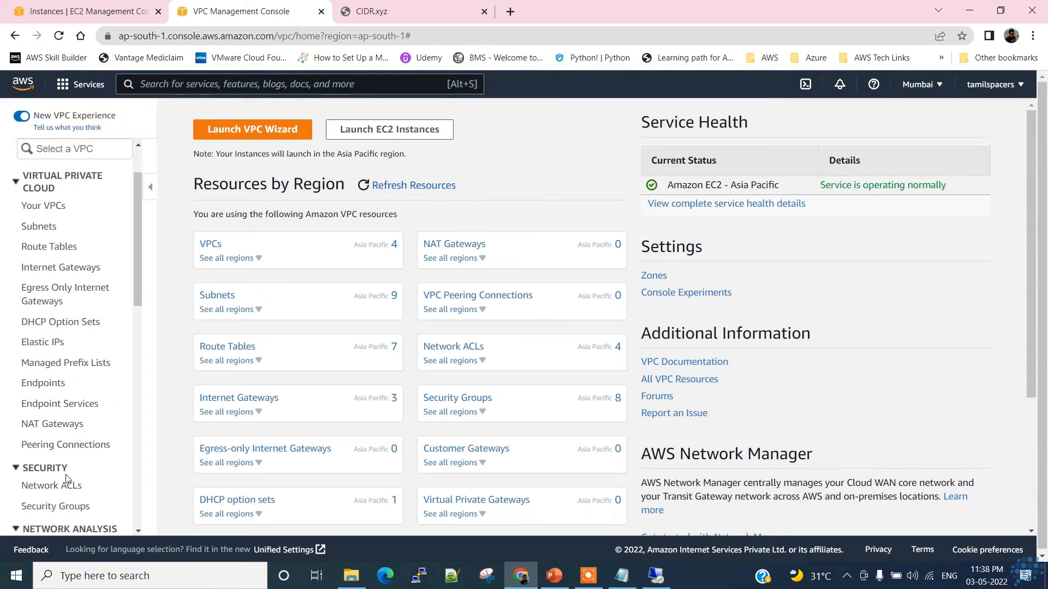
{"action": "left_click", "coordinate": [101, 445]}
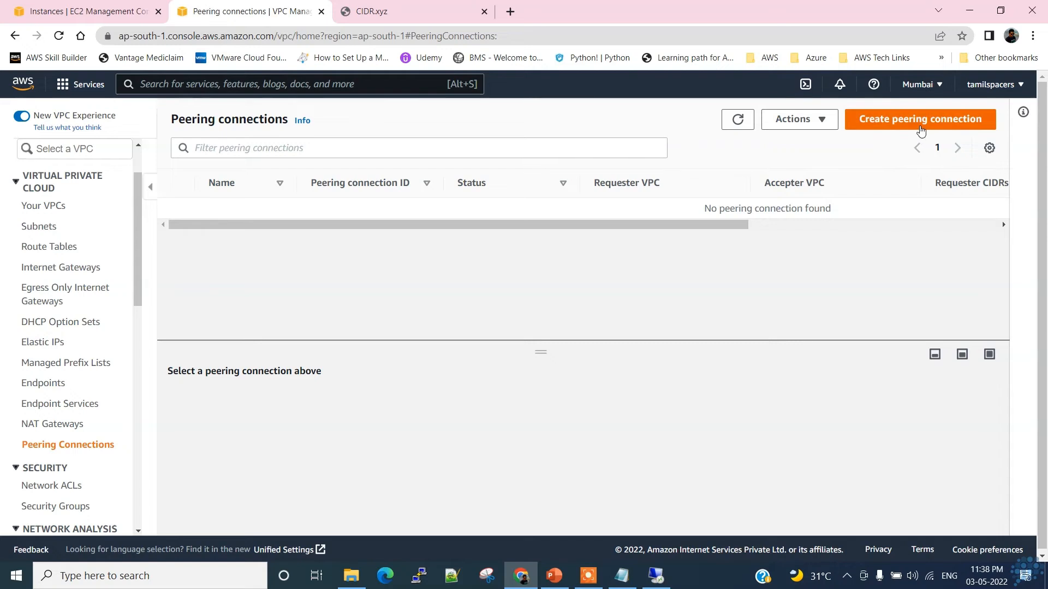
{"action": "left_click", "coordinate": [921, 130]}
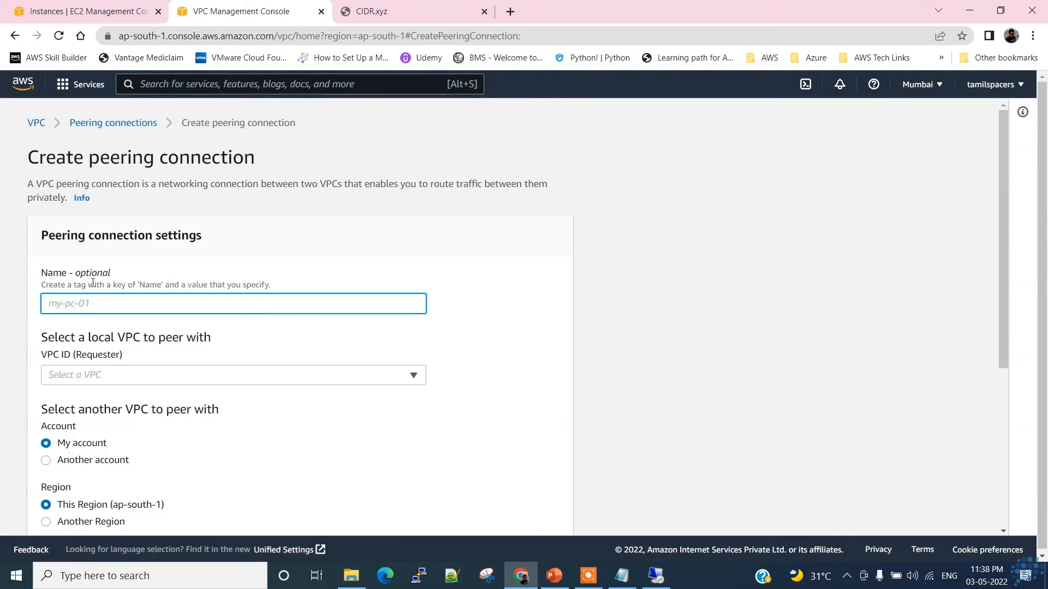
{"action": "type", "text": "MGMT2PROD"}
{"action": "left_click", "coordinate": [281, 340]}
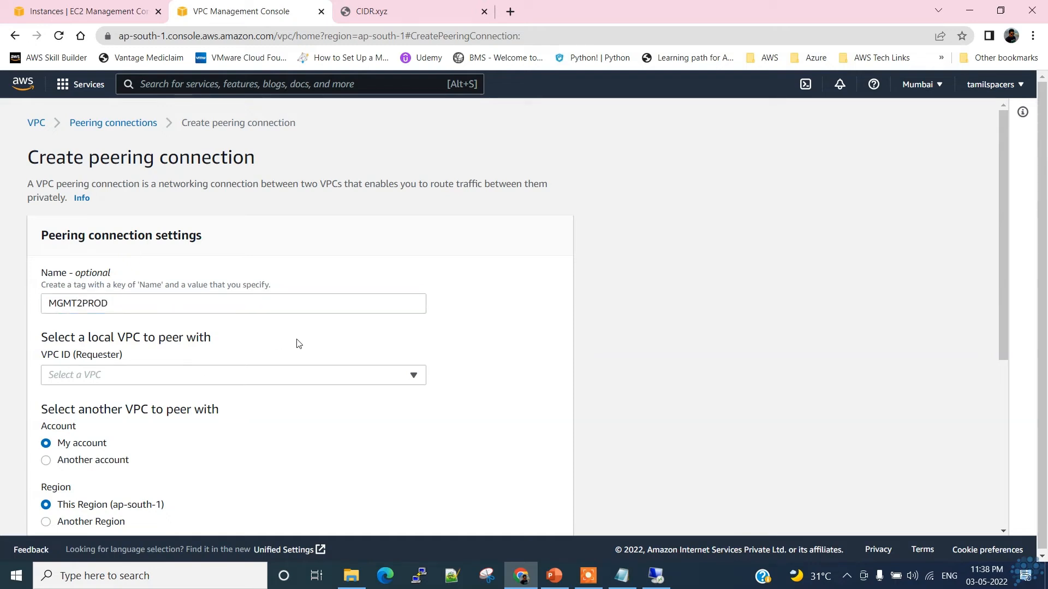
Choose MGMT-VPC as the requester VPC of the peering connection.
{"action": "scroll", "coordinate": [300, 344], "scroll_direction": "down", "scroll_amount": 3}
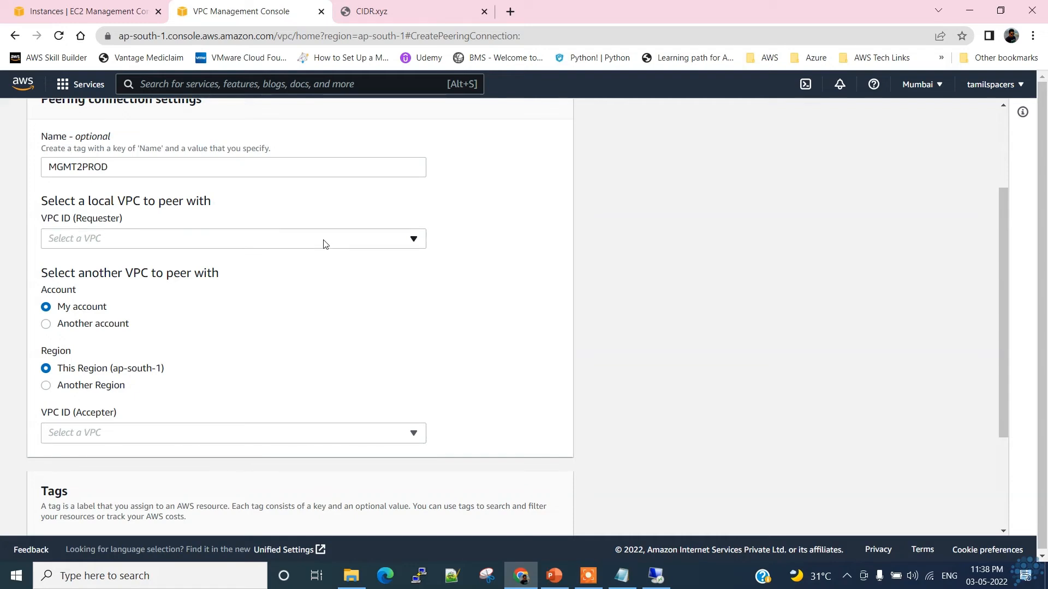
{"action": "left_click", "coordinate": [294, 248]}
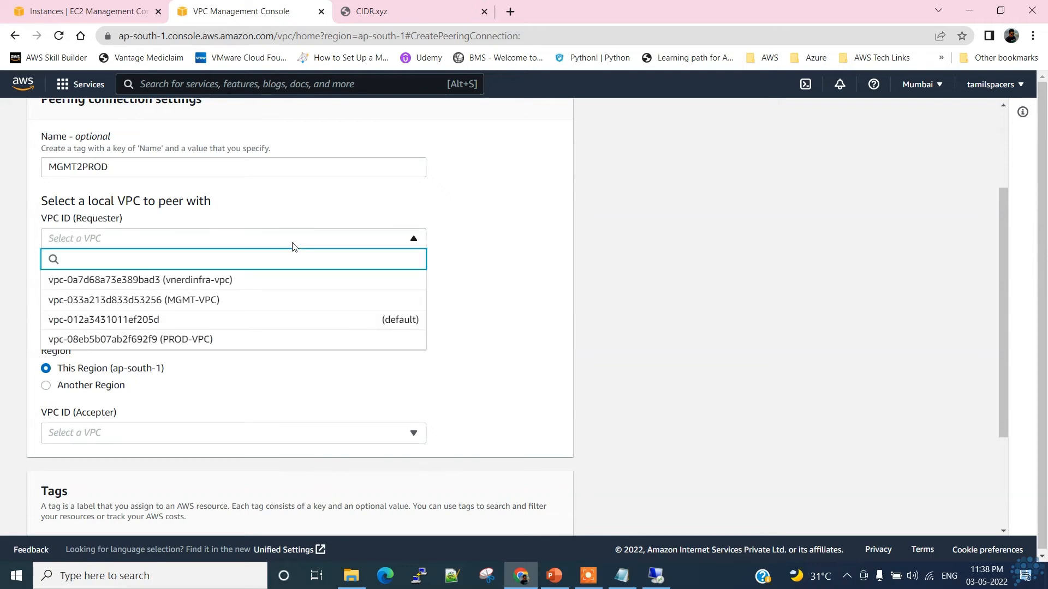
{"action": "left_click", "coordinate": [195, 300]}
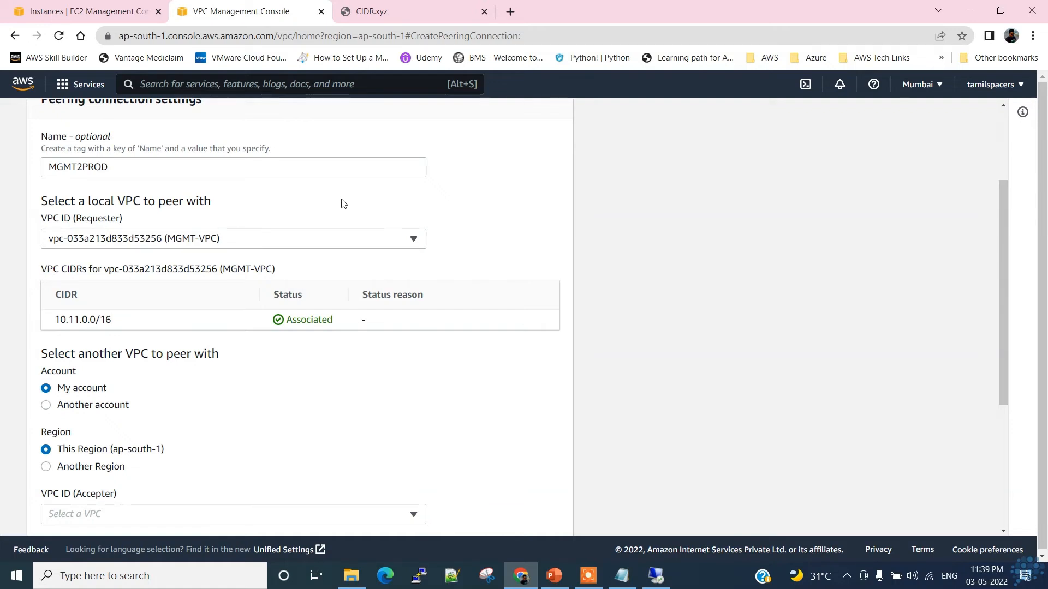
Examine the settings for peering with another account and another region, and restore My account and This Region (ap-south-1).
{"action": "scroll", "coordinate": [338, 205], "scroll_direction": "down", "scroll_amount": 4}
{"action": "scroll", "coordinate": [339, 208], "scroll_direction": "up", "scroll_amount": 3}
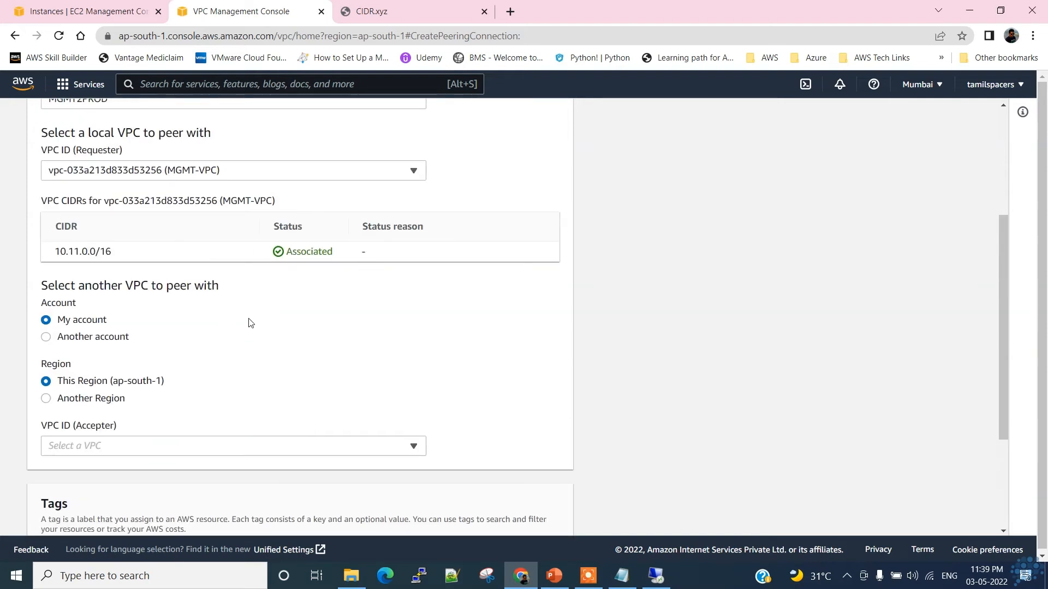
{"action": "scroll", "coordinate": [218, 319], "scroll_direction": "down", "scroll_amount": 1}
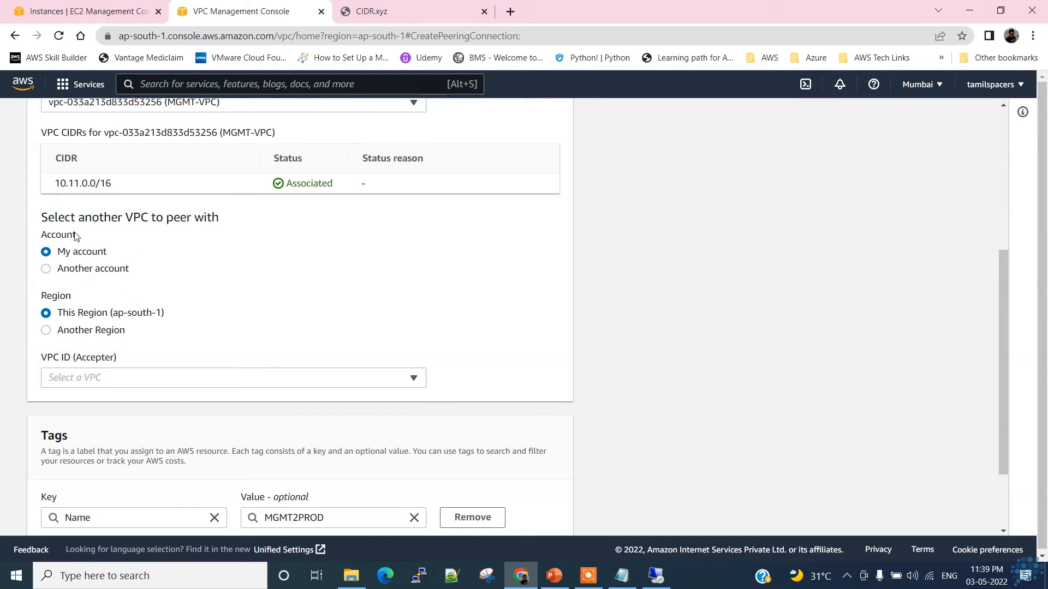
{"action": "left_click", "coordinate": [98, 271]}
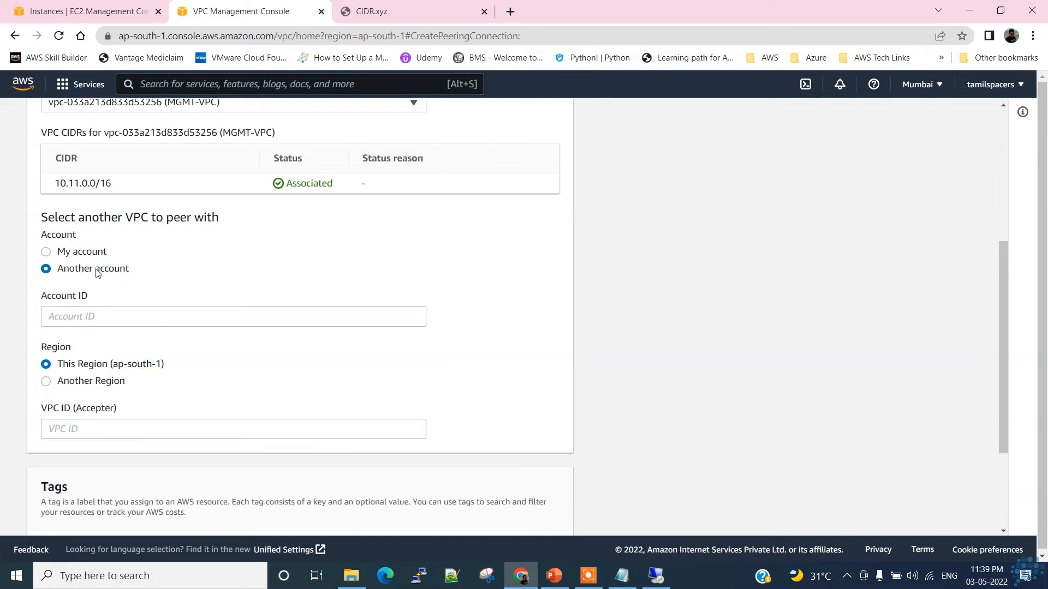
{"action": "left_click", "coordinate": [132, 311]}
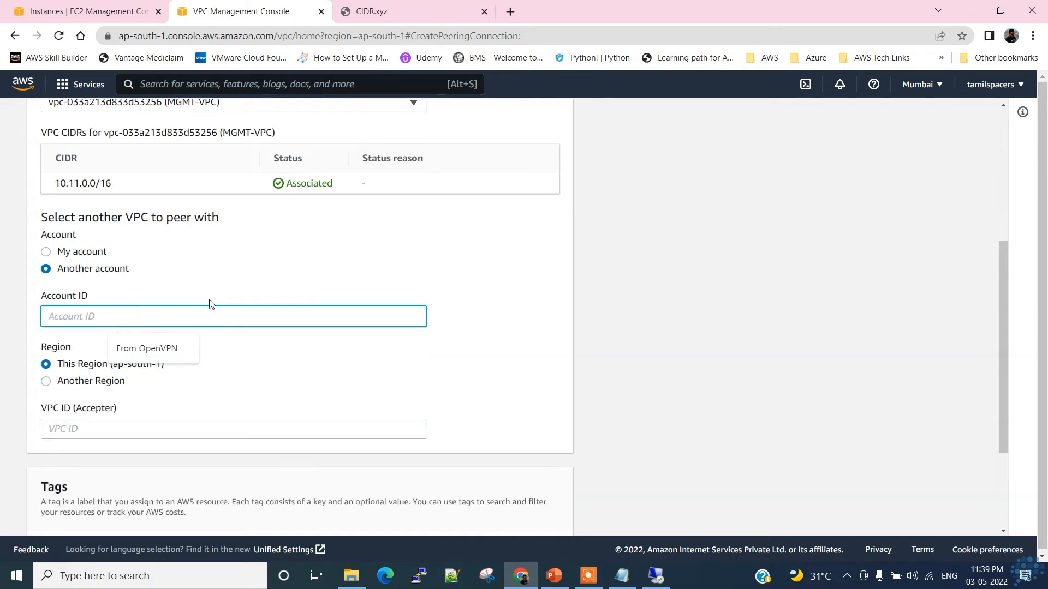
{"action": "left_click", "coordinate": [85, 256]}
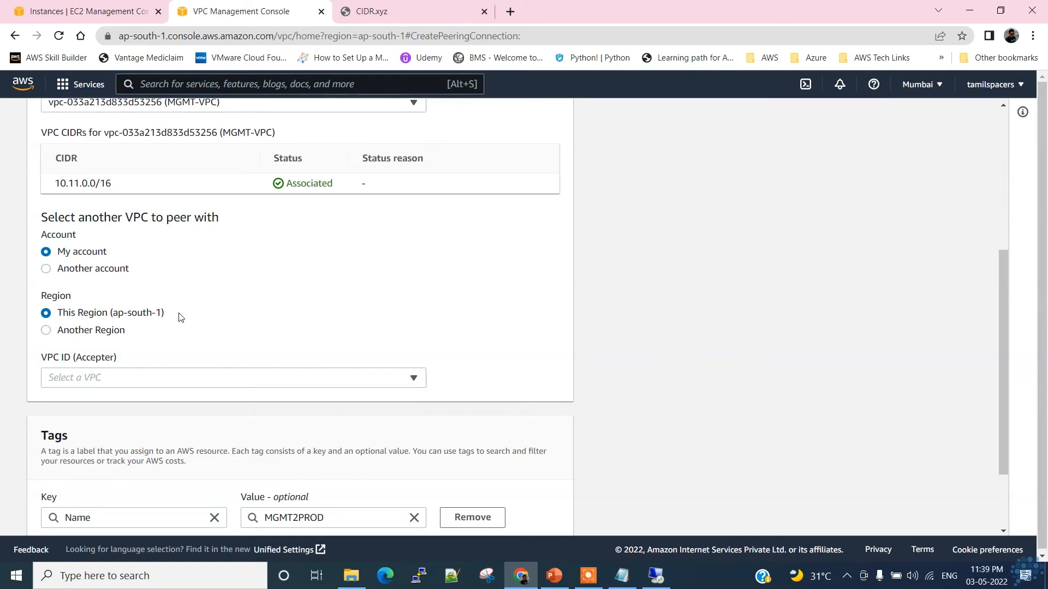
{"action": "left_click", "coordinate": [109, 331]}
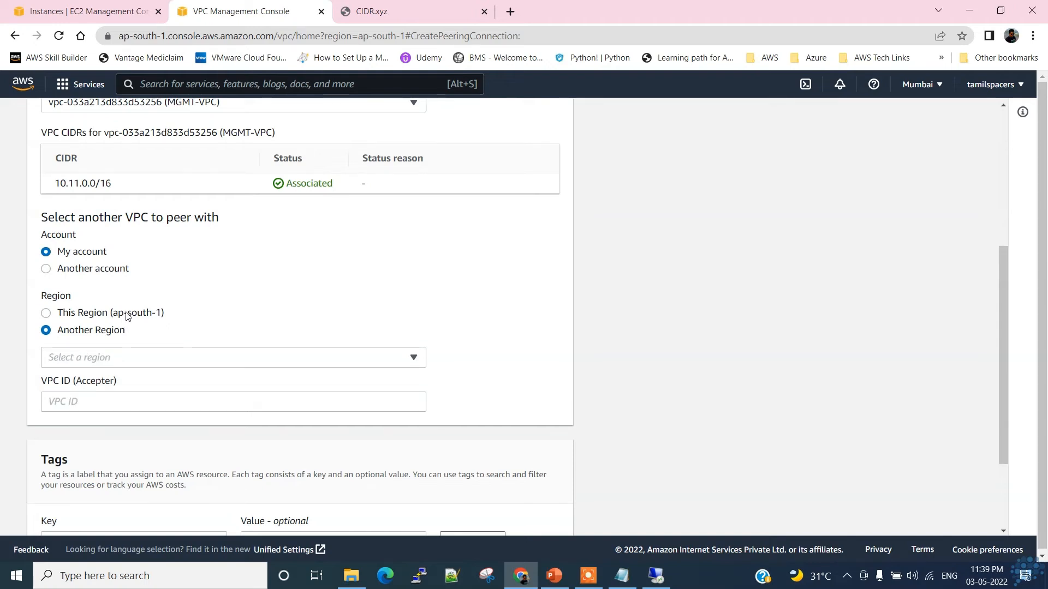
{"action": "left_click", "coordinate": [127, 314]}
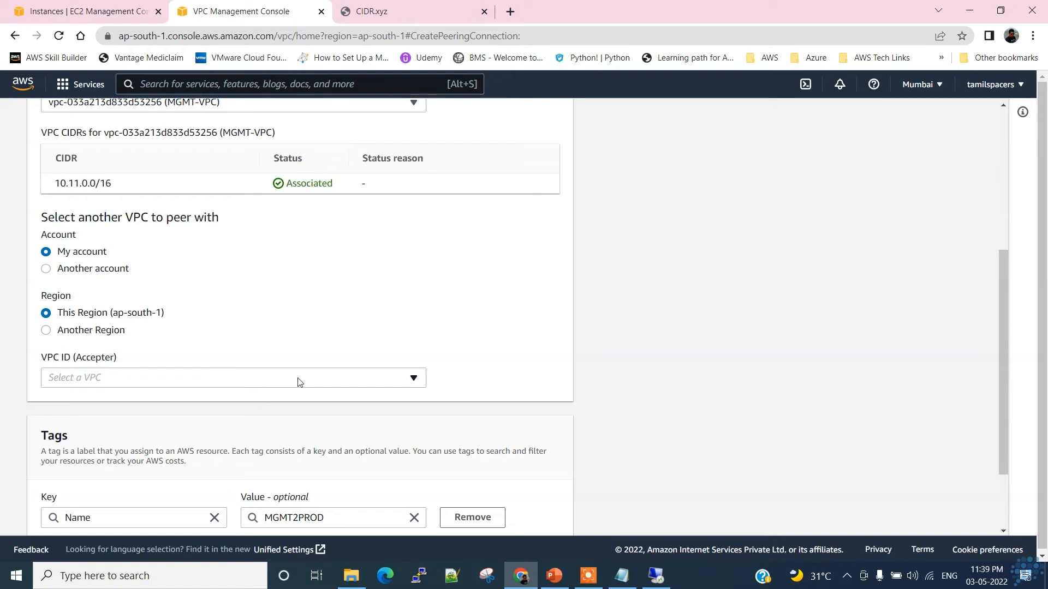
Choose PROD-VPC as the accepter VPC of the peering connection.
{"action": "left_click", "coordinate": [267, 383]}
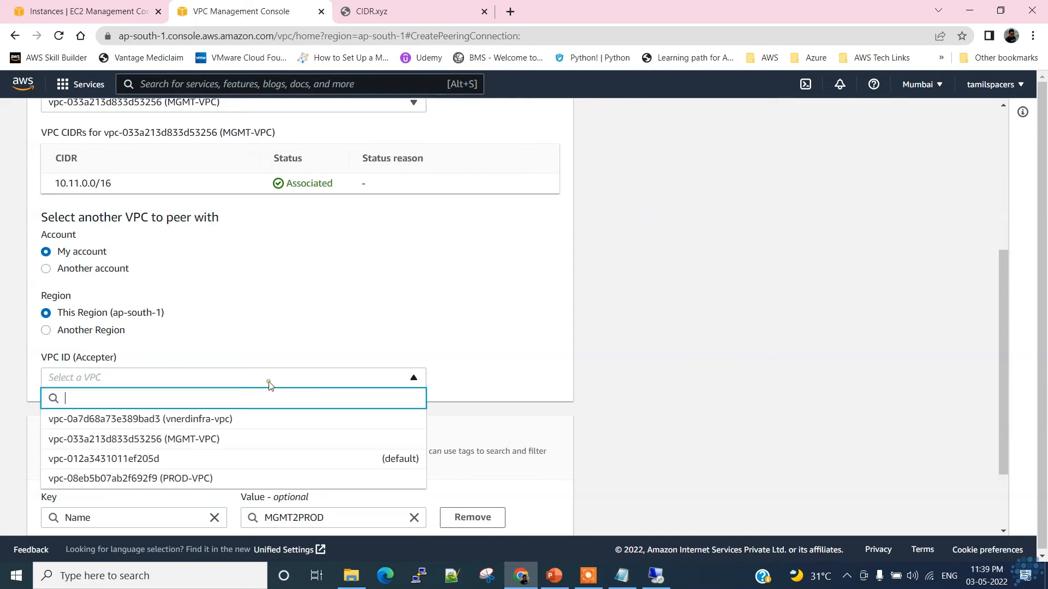
{"action": "left_click", "coordinate": [202, 478]}
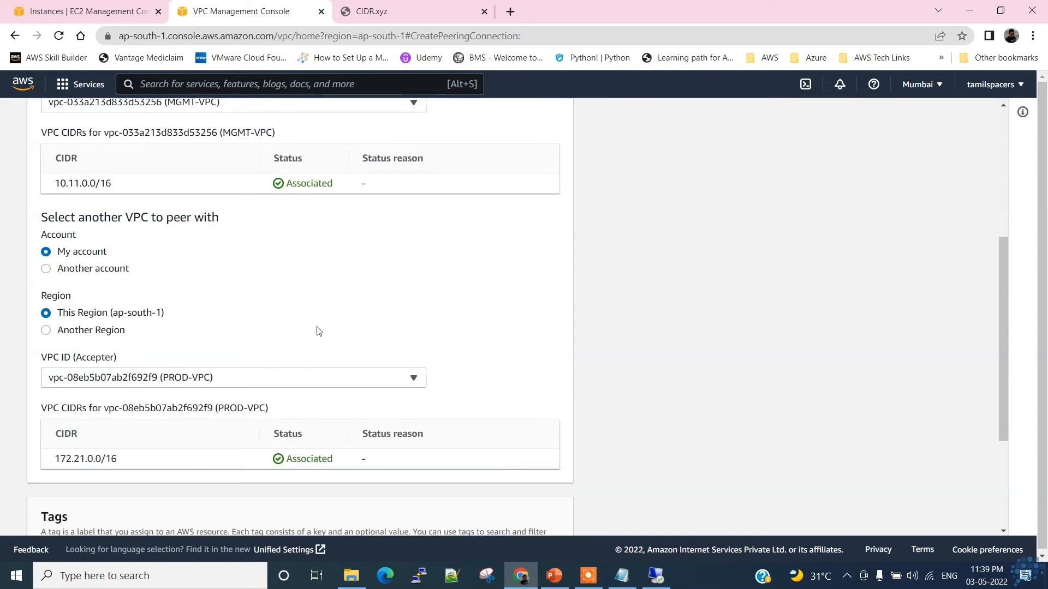
Submit the MGMT2PROD peering connection between MGMT-VPC and PROD-VPC for creation.
{"action": "scroll", "coordinate": [318, 331], "scroll_direction": "down", "scroll_amount": 2}
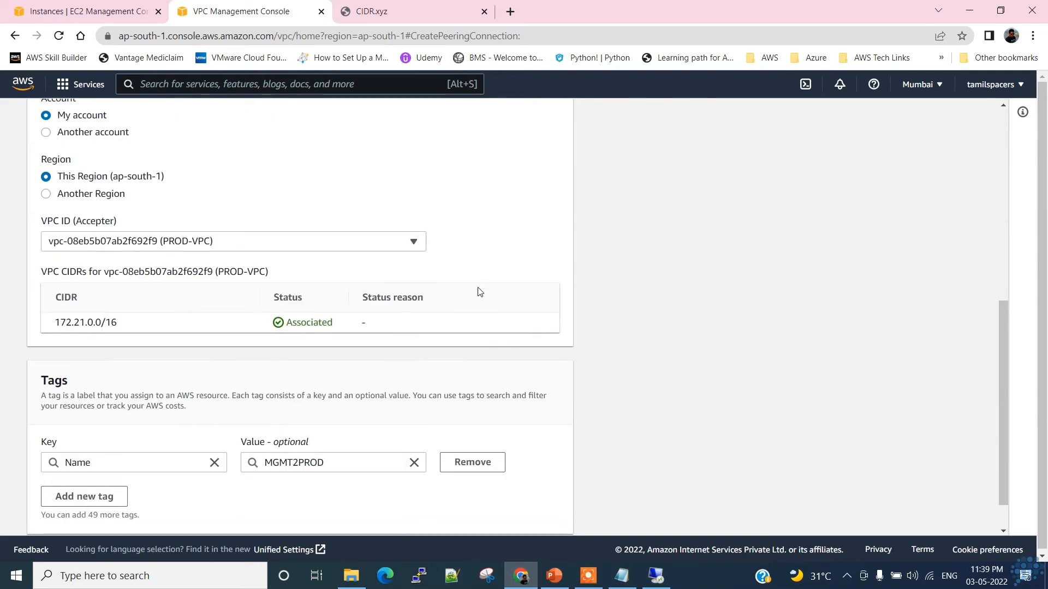
{"action": "scroll", "coordinate": [416, 341], "scroll_direction": "down", "scroll_amount": 1}
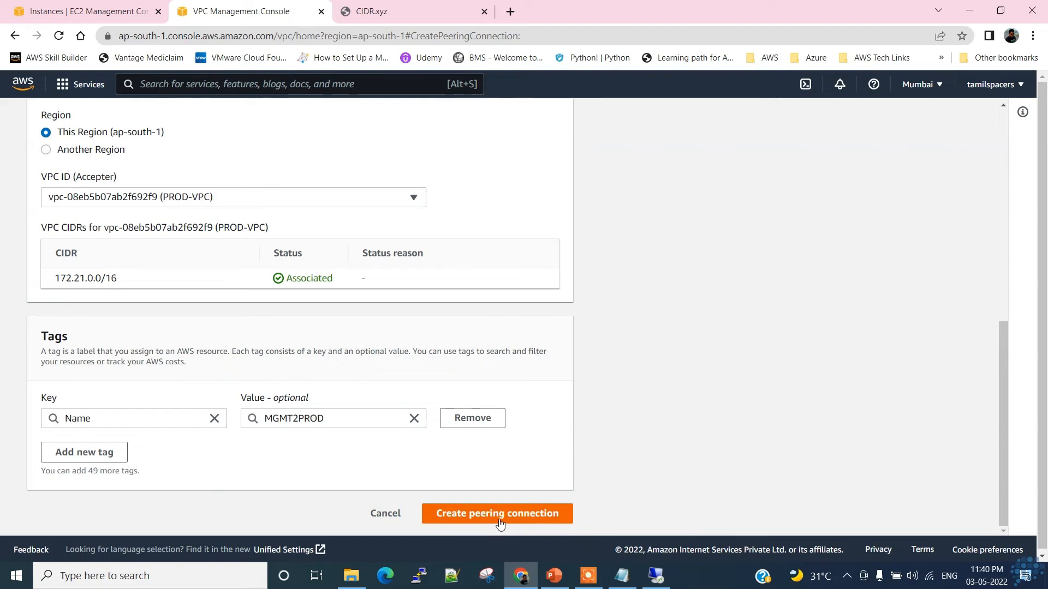
{"action": "left_click", "coordinate": [500, 523]}
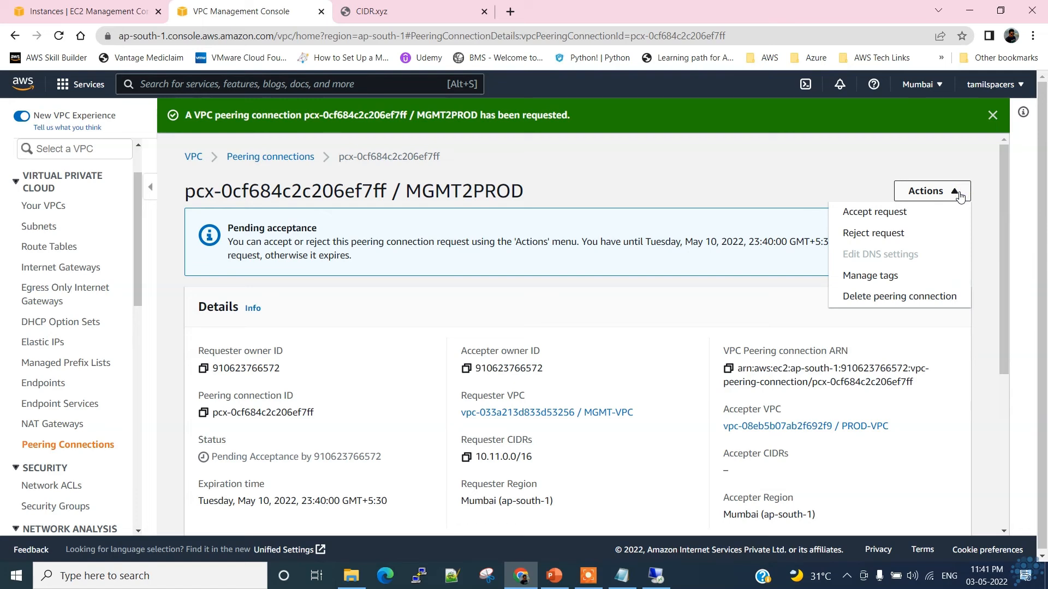
Review and accept the pending MGMT2PROD peering connection request.
{"action": "left_click", "coordinate": [886, 218]}
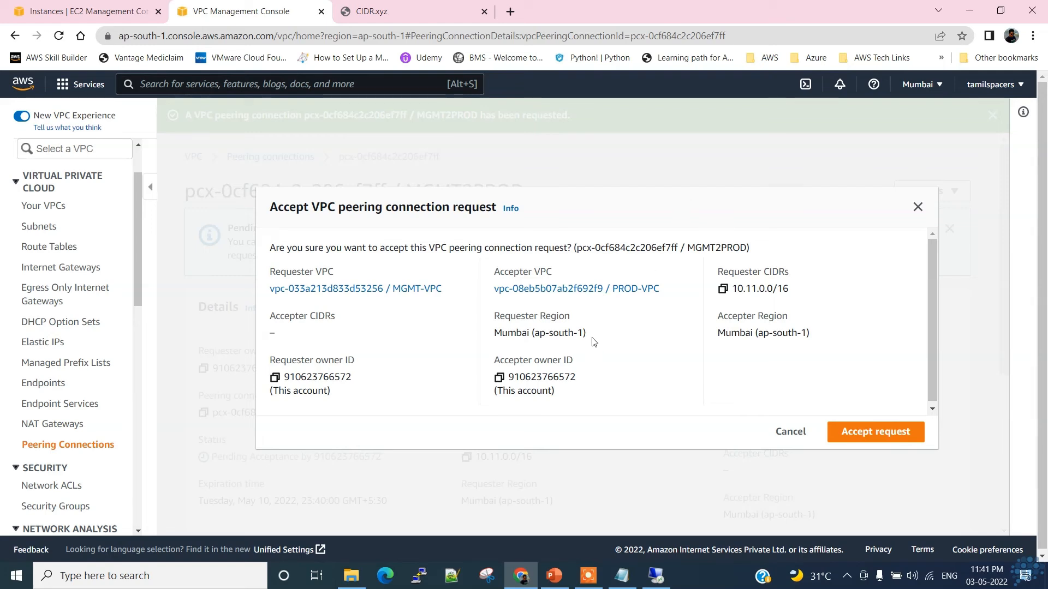
{"action": "left_click_drag", "start_coordinate": [600, 337], "coordinate": [490, 335]}
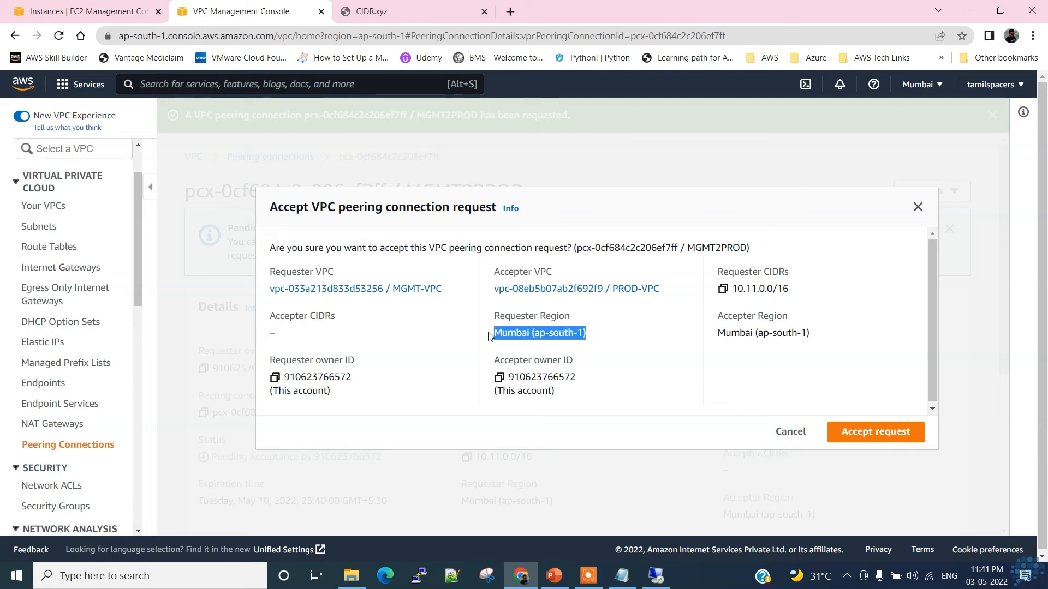
{"action": "left_click", "coordinate": [304, 336]}
{"action": "left_click", "coordinate": [895, 430]}
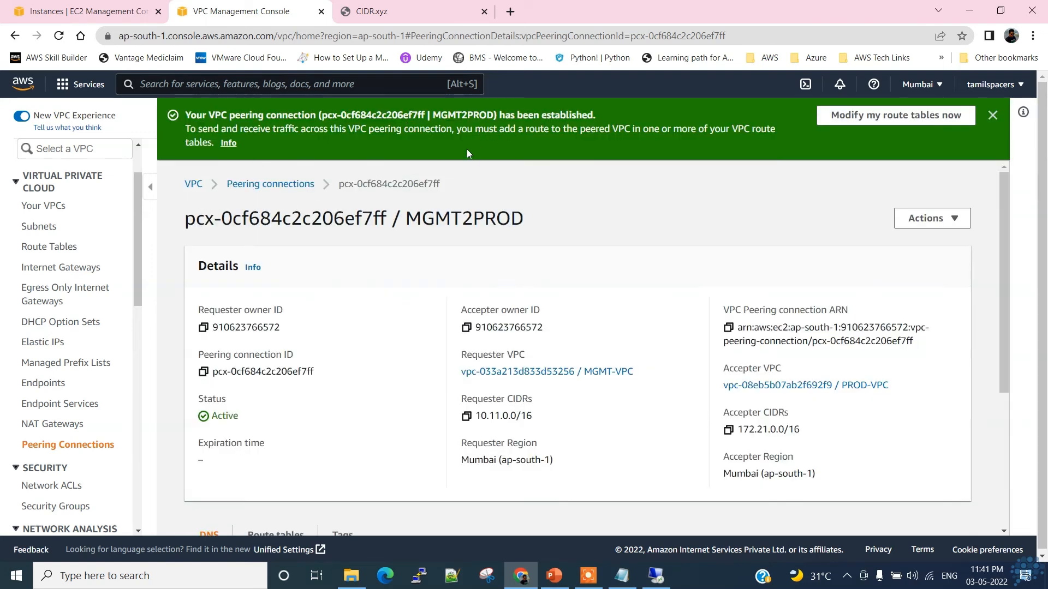
Check the route tables referencing the peering connection, and open the VPC route tables list in a new browser tab.
{"action": "scroll", "coordinate": [443, 141], "scroll_direction": "down", "scroll_amount": 4}
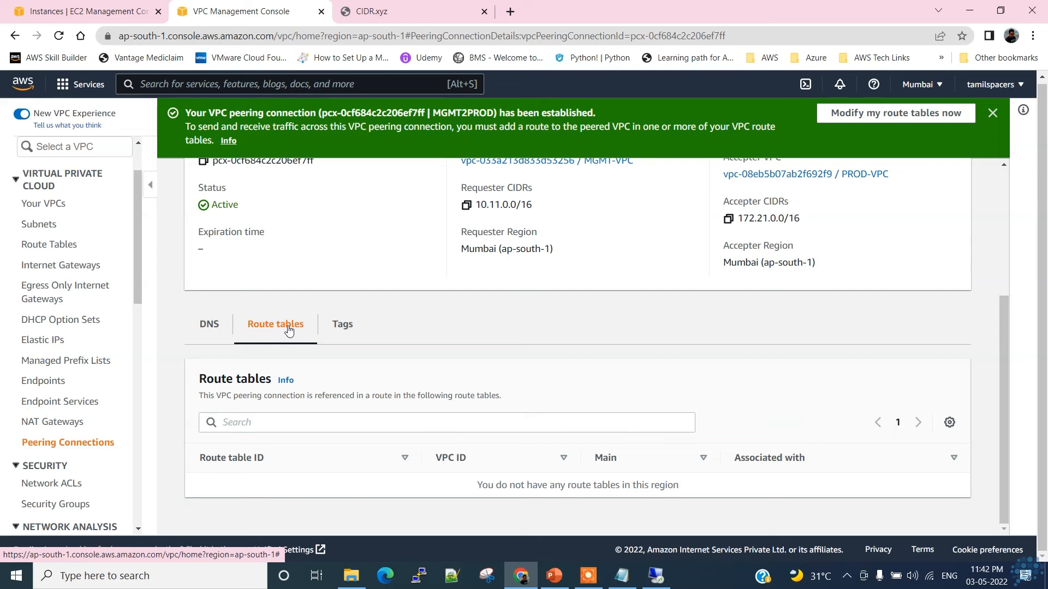
{"action": "scroll", "coordinate": [345, 271], "scroll_direction": "up", "scroll_amount": 4}
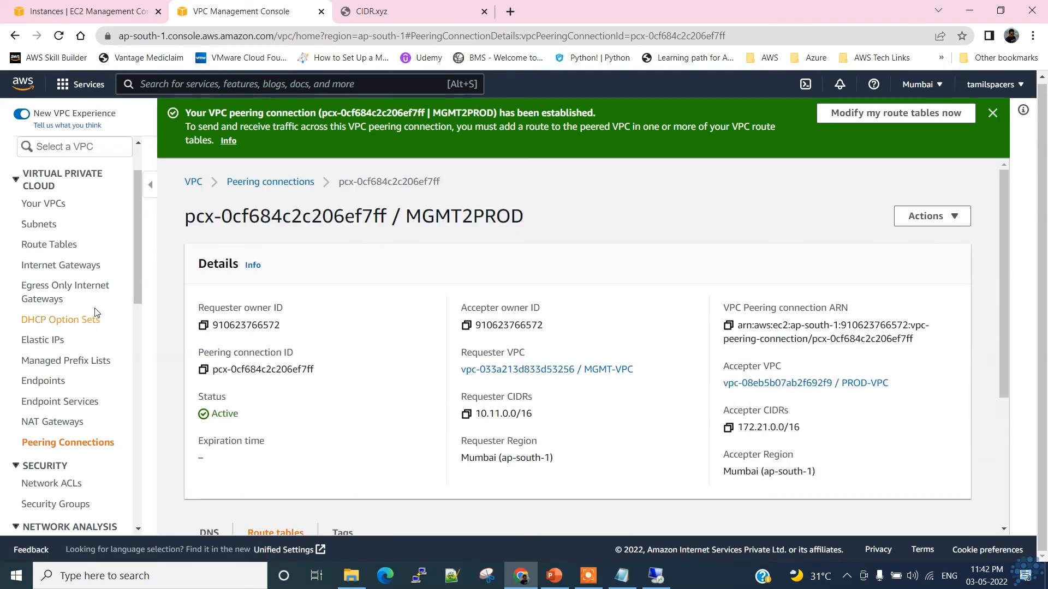
{"action": "right_click", "coordinate": [55, 204]}
{"action": "left_click", "coordinate": [109, 214]}
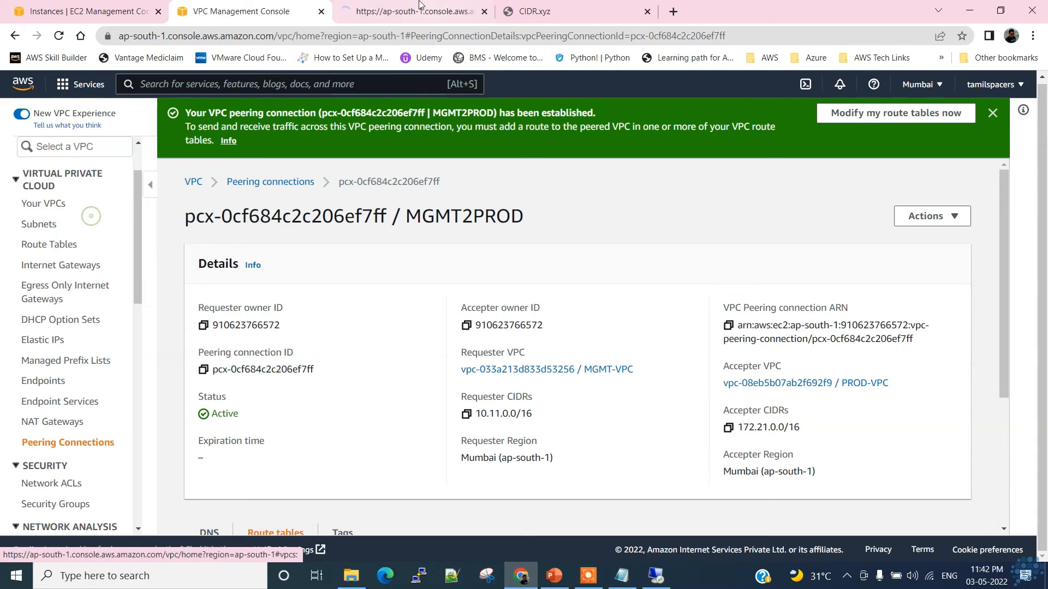
{"action": "left_click", "coordinate": [407, 5]}
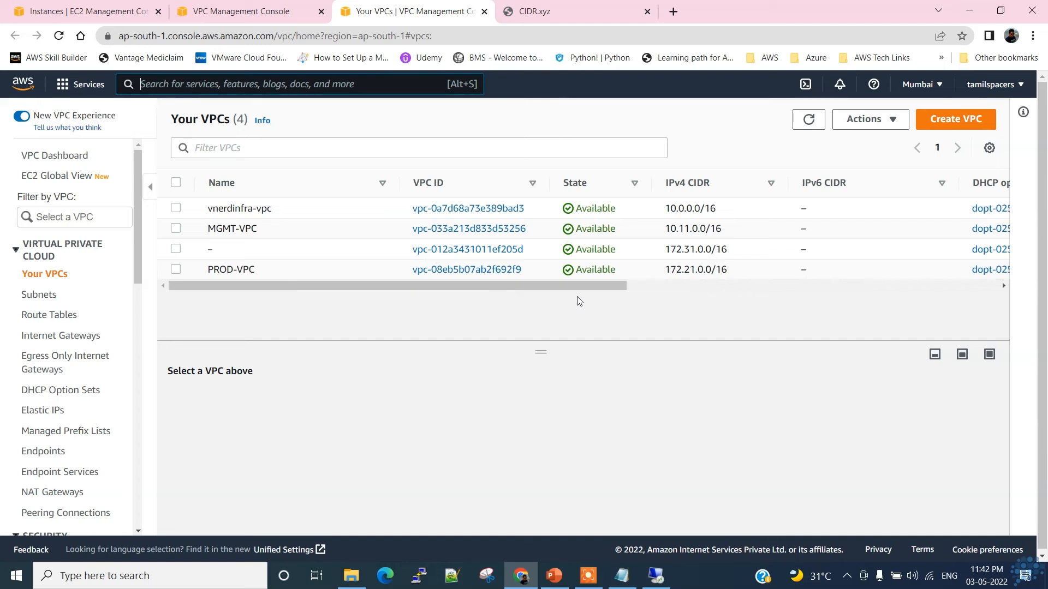
{"action": "left_click", "coordinate": [64, 315]}
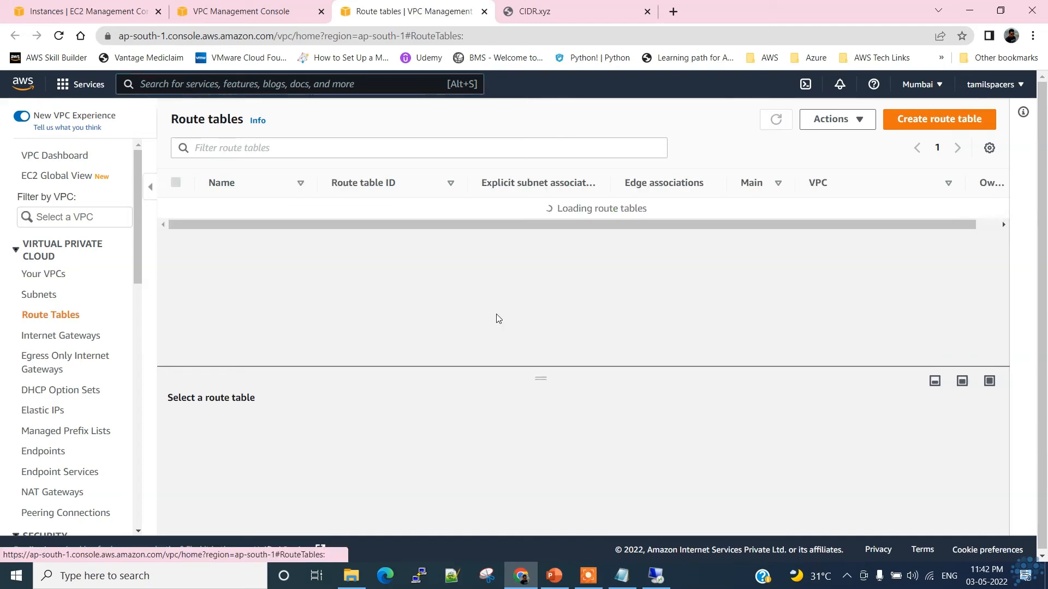
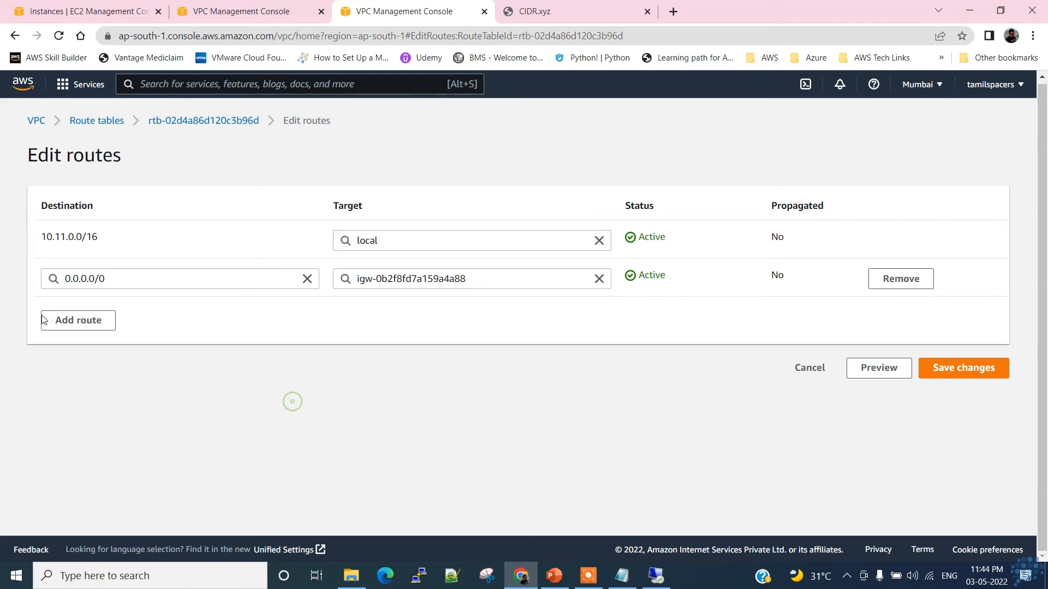
Add a route with destination 172.21.0.0/16 to the MGMT-VPC-RT01 route table.
{"action": "left_click", "coordinate": [79, 326]}
{"action": "left_click", "coordinate": [140, 318]}
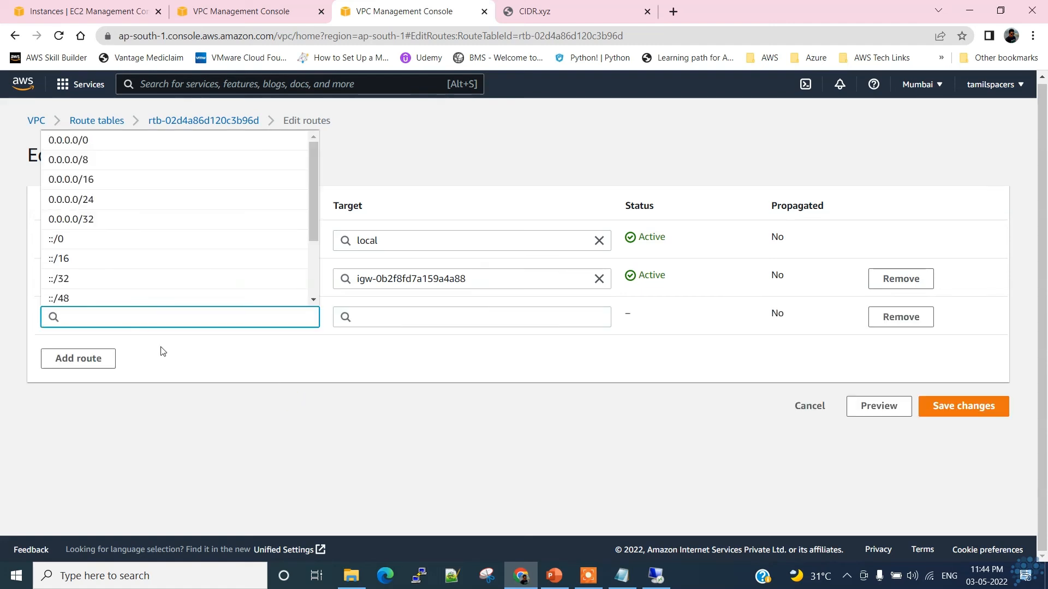
{"action": "left_click", "coordinate": [191, 388]}
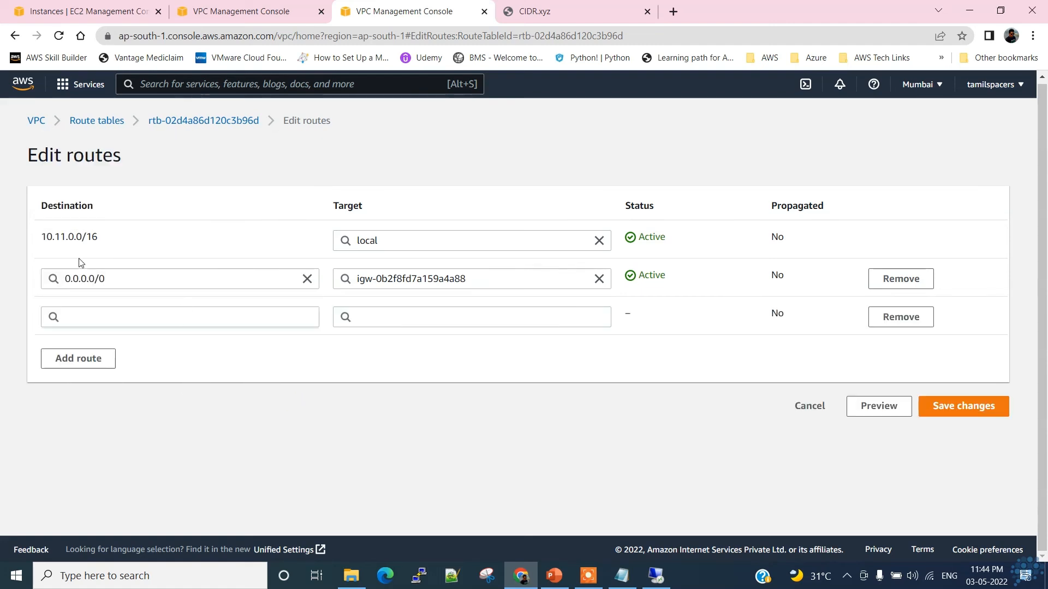
{"action": "left_click", "coordinate": [142, 318]}
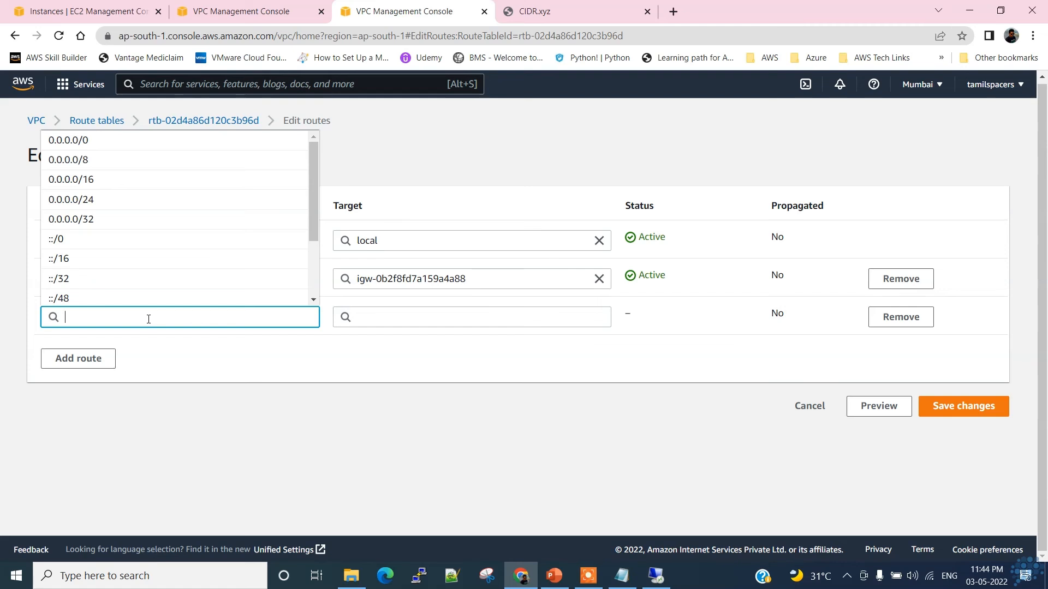
{"action": "type", "text": "172"}
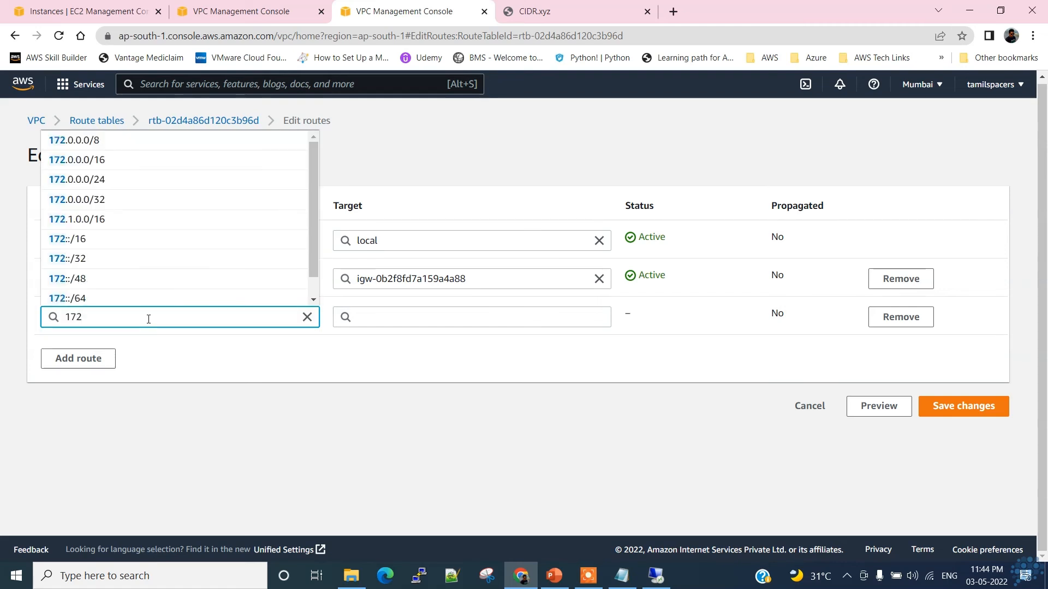
{"action": "type", "text": ".21.0.0"}
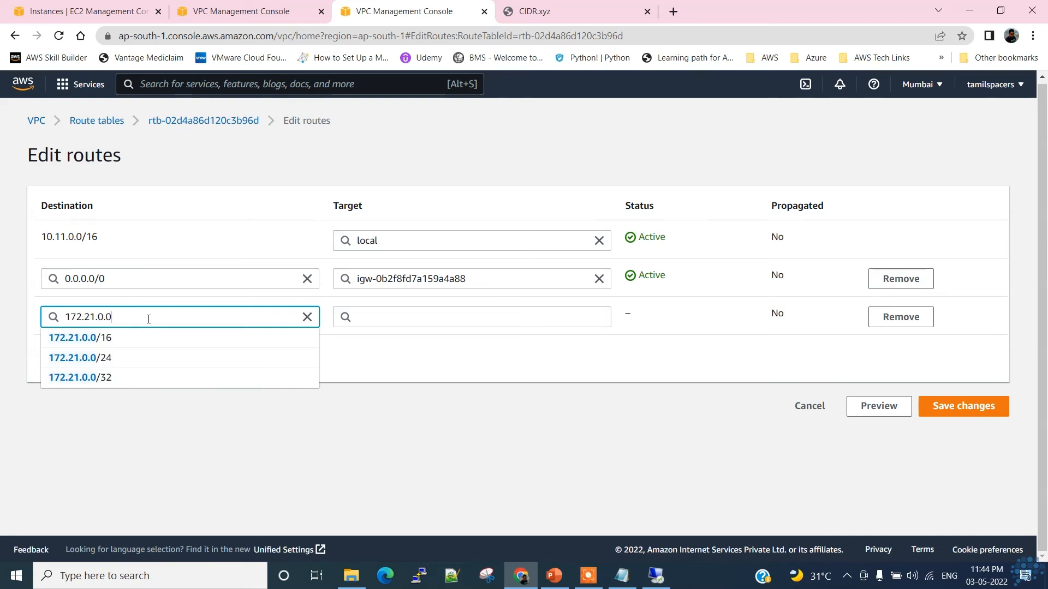
{"action": "type", "text": "/16"}
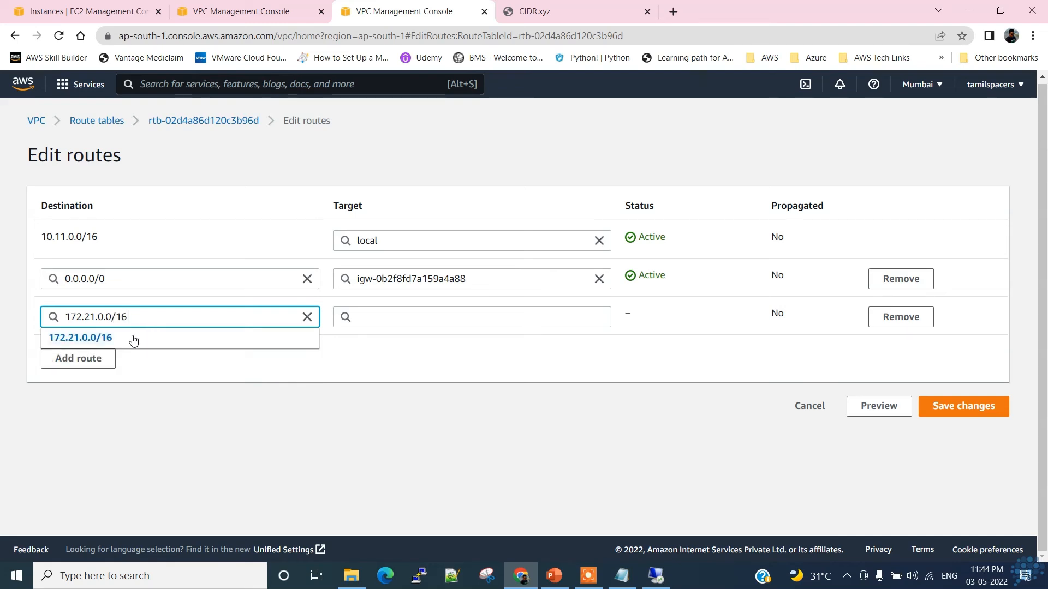
{"action": "left_click", "coordinate": [136, 342]}
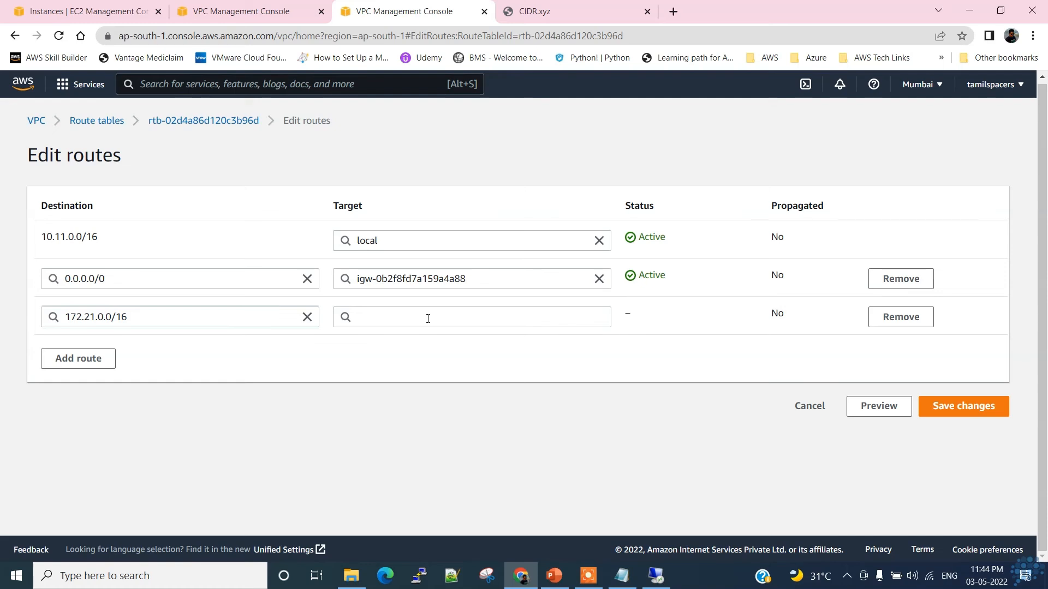
Target the 172.21.0.0/16 route at the MGMT2PROD peering connection and save the route changes.
{"action": "left_click", "coordinate": [428, 318]}
{"action": "scroll", "coordinate": [428, 266], "scroll_direction": "down", "scroll_amount": 1}
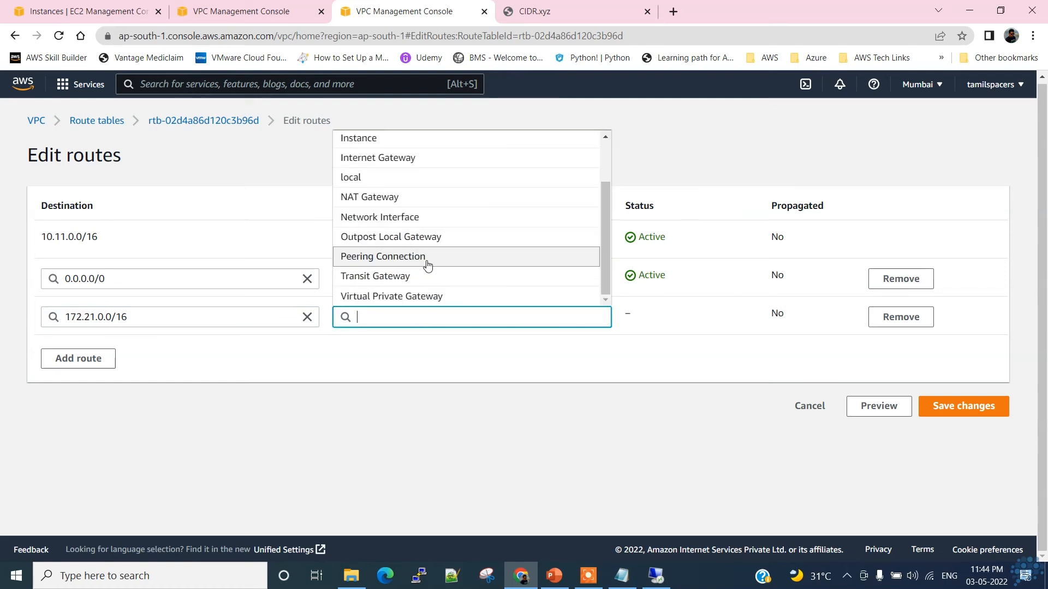
{"action": "left_click", "coordinate": [426, 261]}
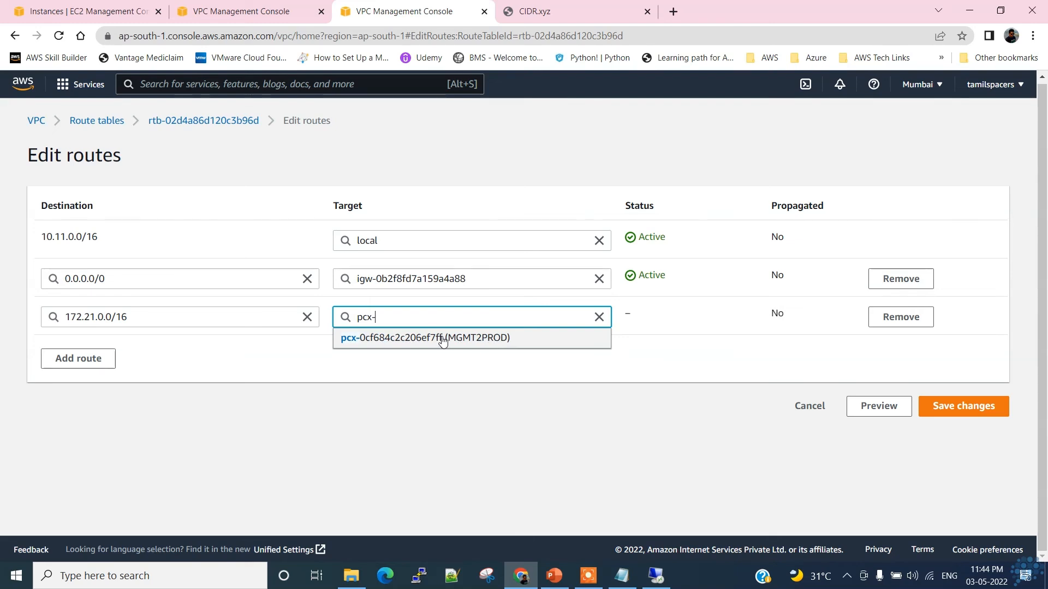
{"action": "left_click", "coordinate": [444, 339]}
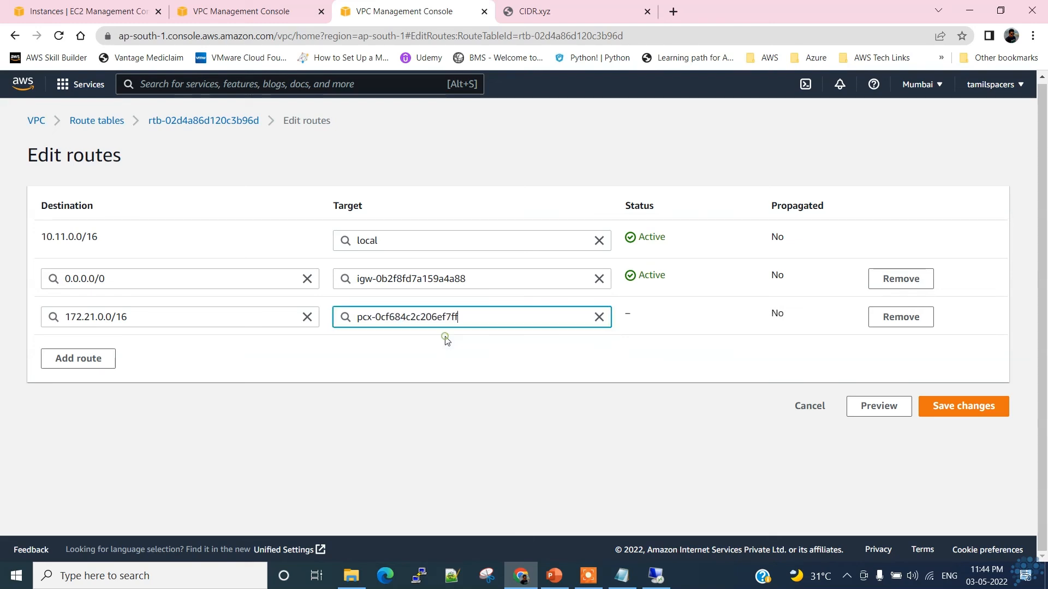
{"action": "left_click", "coordinate": [962, 414]}
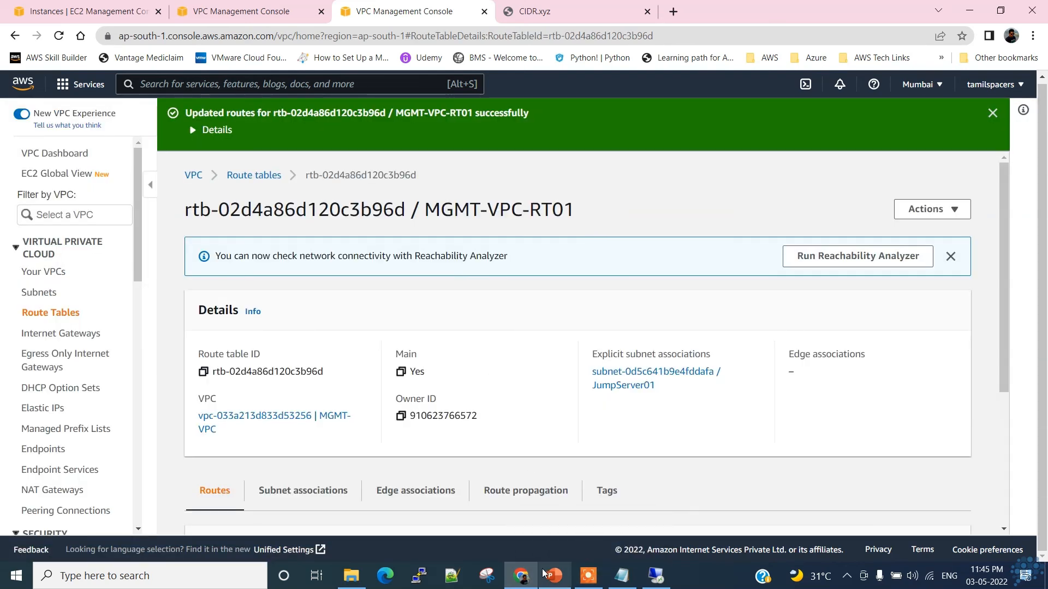
Open the routes of the PROD-VPC-RT-01 route table for editing.
{"action": "left_click", "coordinate": [254, 175]}
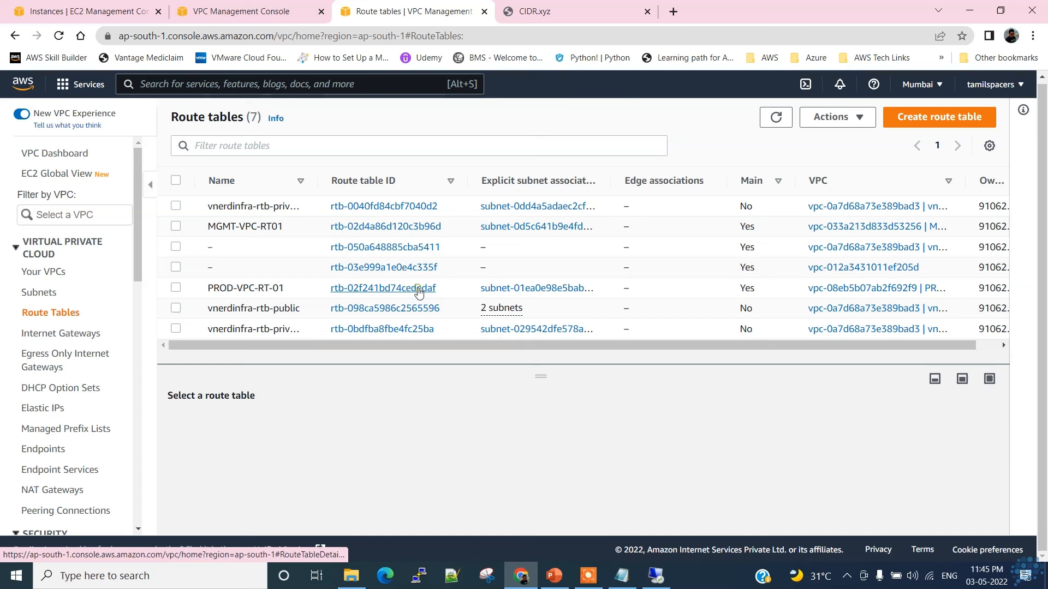
{"action": "left_click", "coordinate": [417, 289]}
{"action": "scroll", "coordinate": [917, 365], "scroll_direction": "down", "scroll_amount": 2}
{"action": "left_click", "coordinate": [921, 367]}
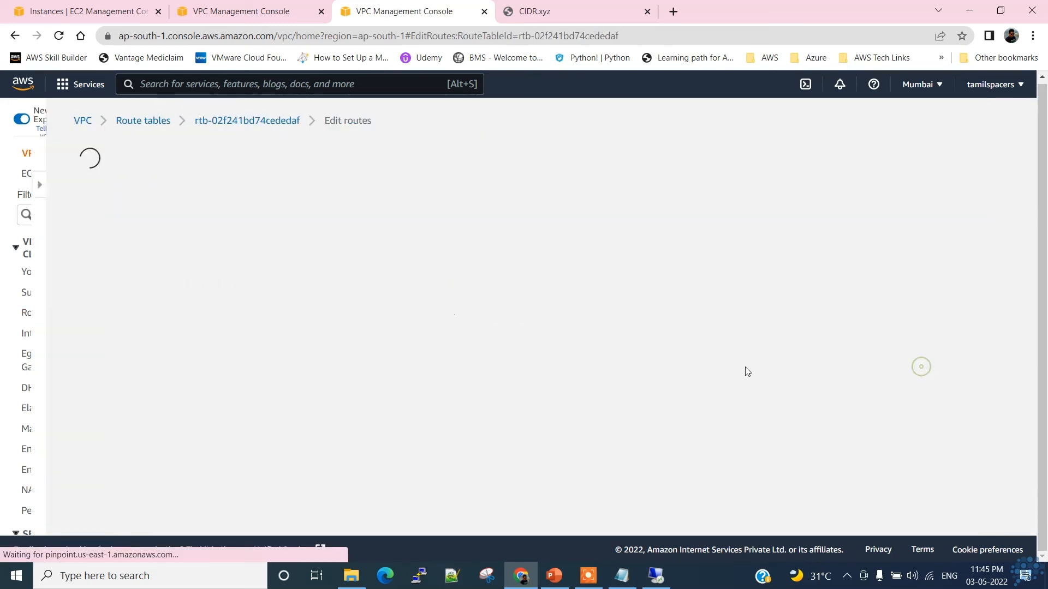
{"action": "left_click", "coordinate": [225, 379]}
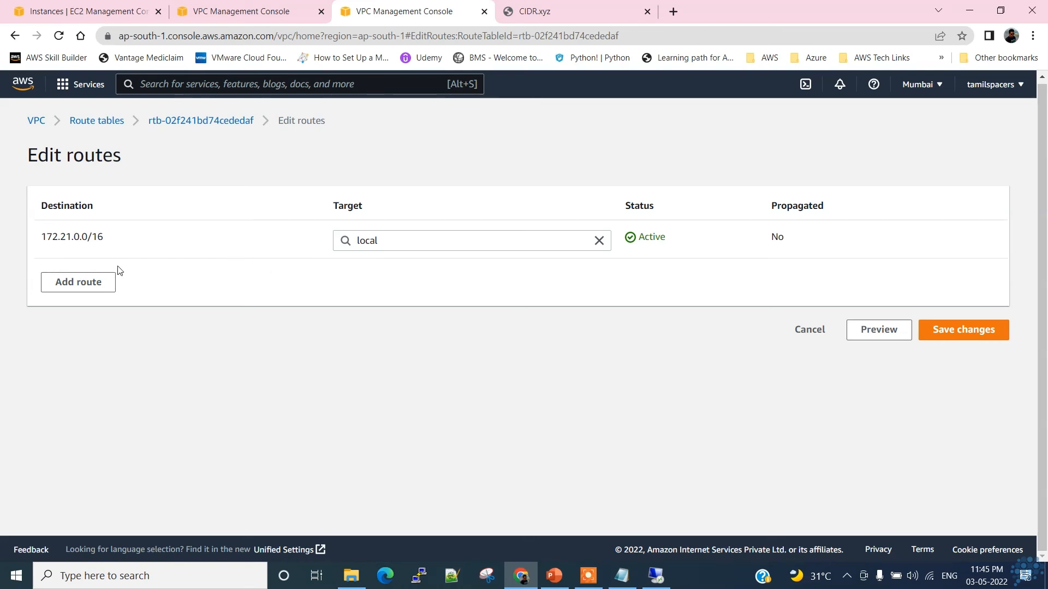
Add a route with destination 10.11.0.0/16 to the PROD-VPC-RT-01 route table.
{"action": "left_click", "coordinate": [82, 282]}
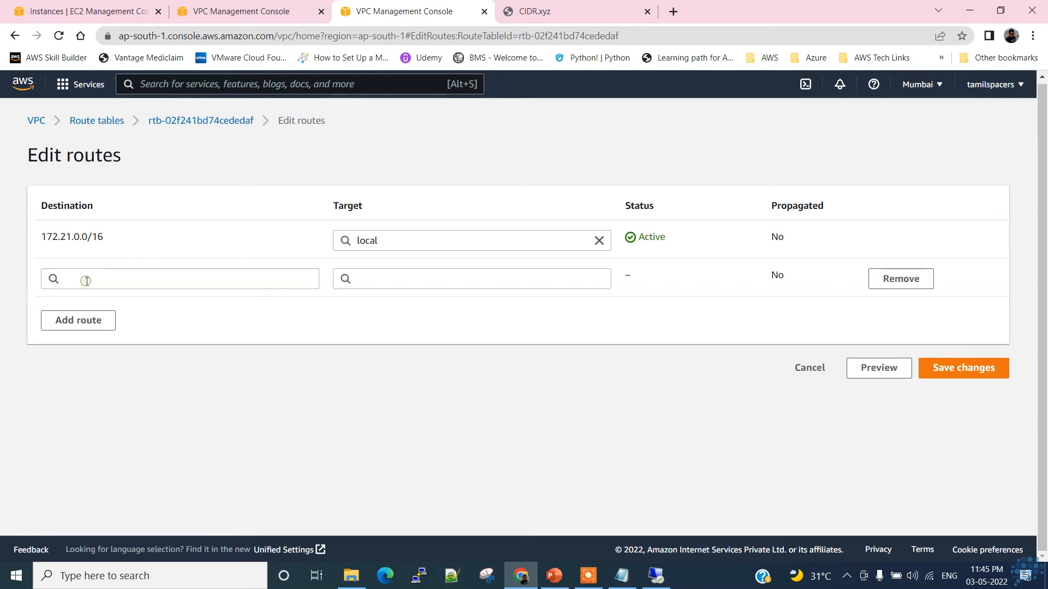
{"action": "left_click", "coordinate": [131, 280]}
{"action": "type", "text": "10"}
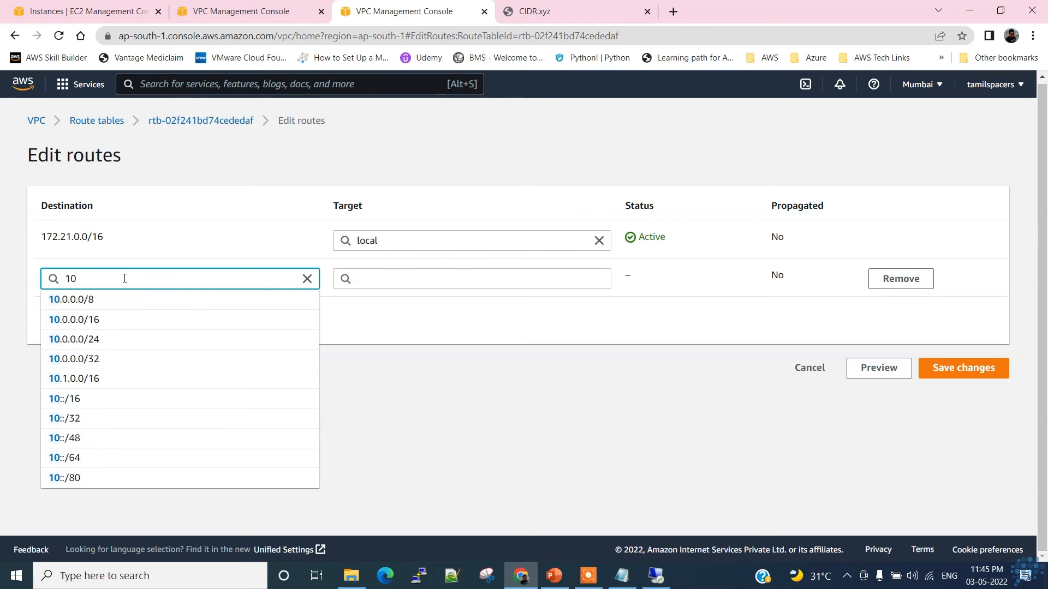
{"action": "left_click", "coordinate": [458, 442]}
{"action": "left_click", "coordinate": [185, 279]}
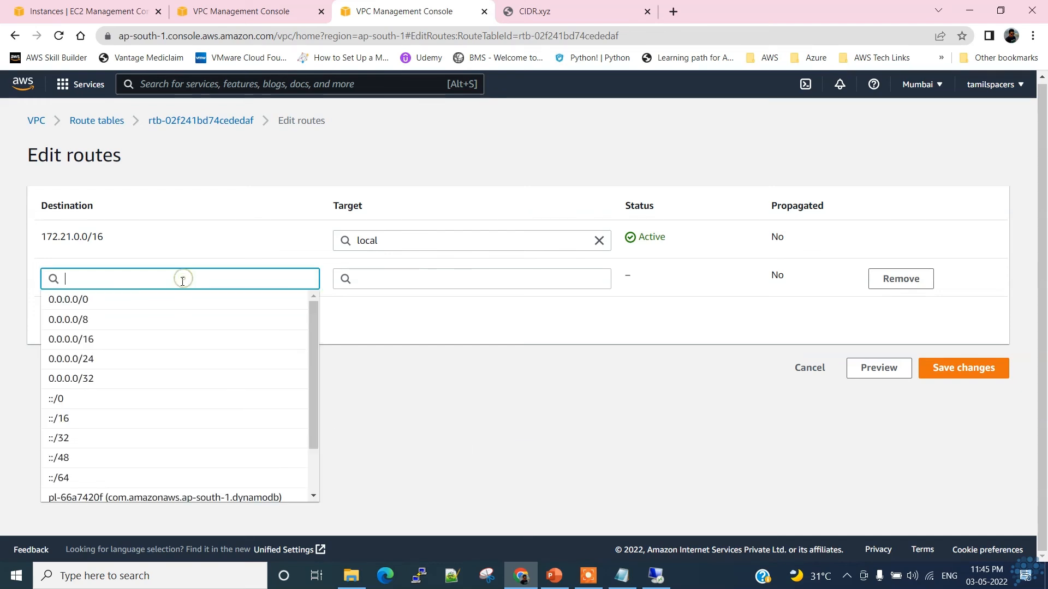
{"action": "type", "text": "10"}
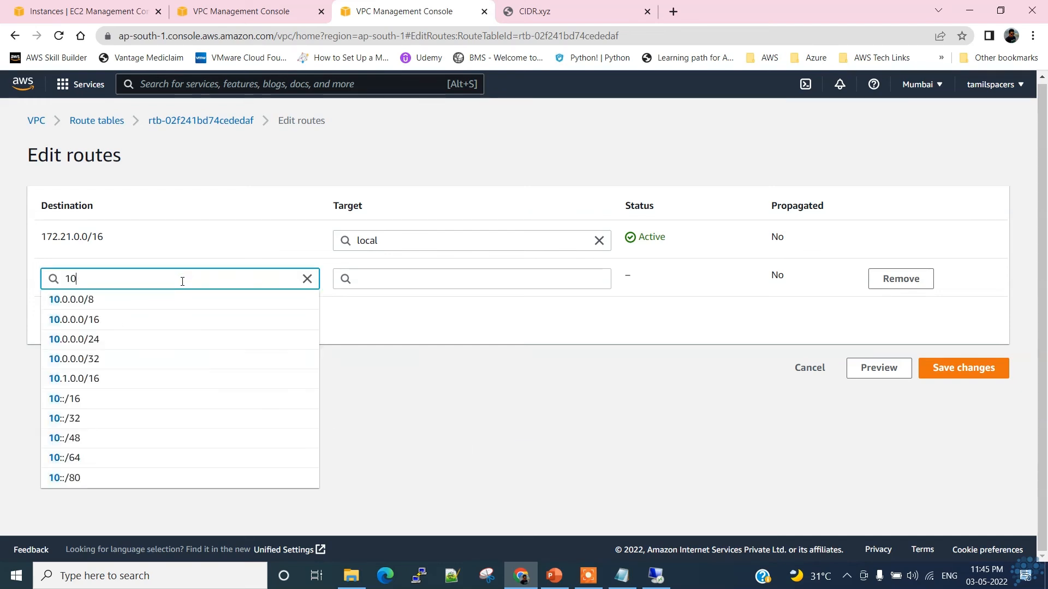
{"action": "type", "text": "."}
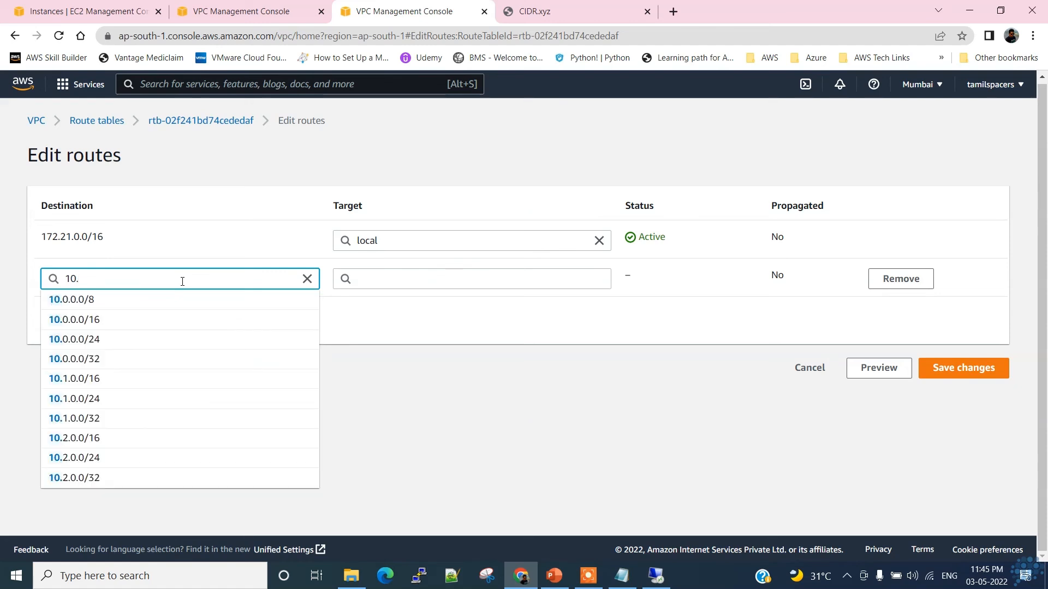
{"action": "type", "text": "11.0"}
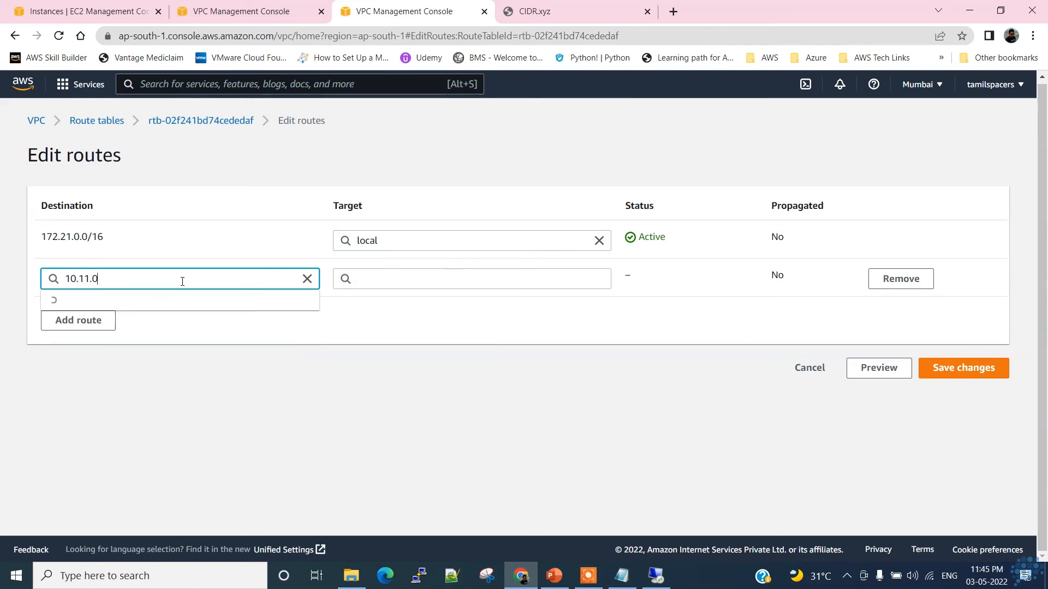
{"action": "type", "text": ".0/16"}
Set the target of the 10.11.0.0/16 route to the MGMT2PROD peering connection.
{"action": "left_click", "coordinate": [415, 281]}
{"action": "scroll", "coordinate": [426, 454], "scroll_direction": "down", "scroll_amount": 1}
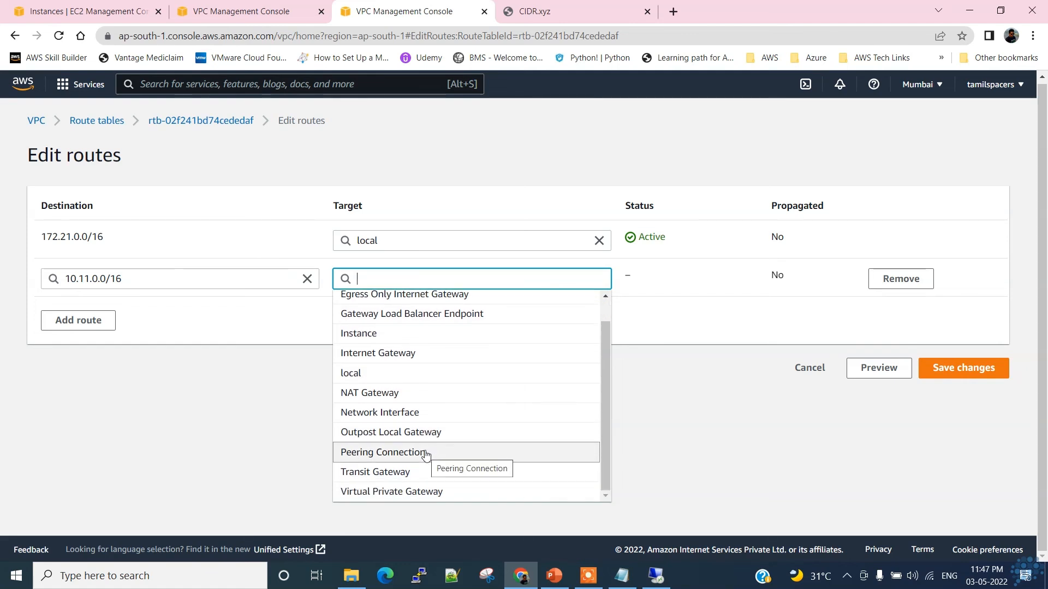
{"action": "left_click", "coordinate": [425, 455]}
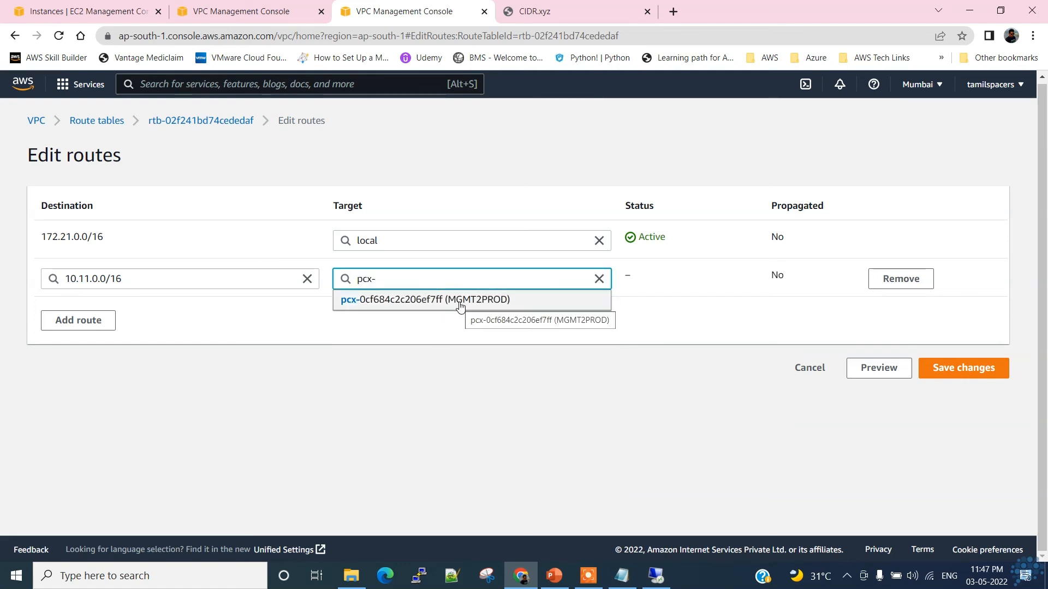
{"action": "left_click", "coordinate": [460, 302]}
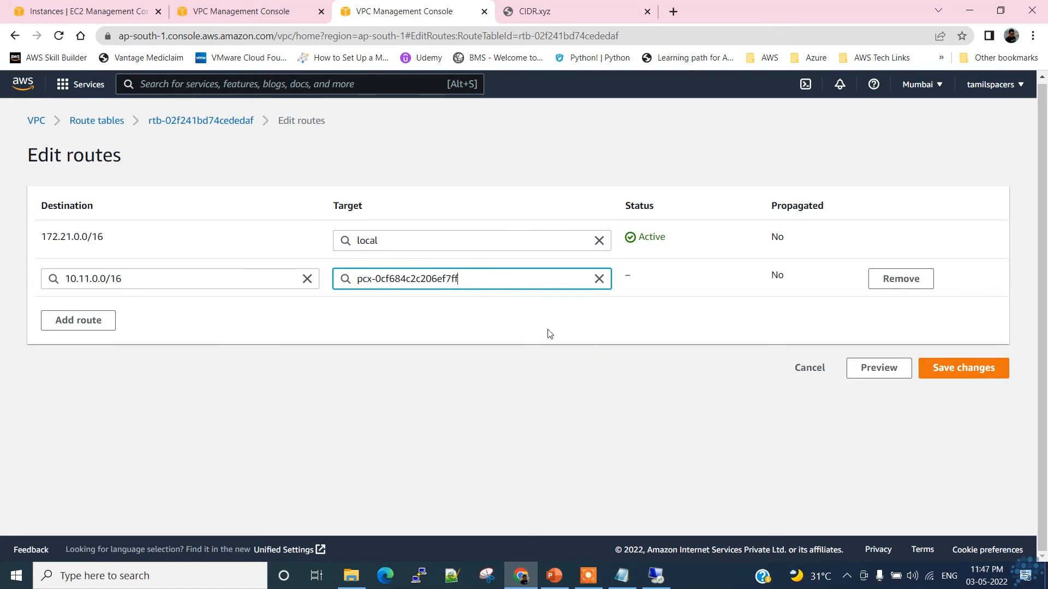
Save the route changes of the PROD-VPC-RT-01 route table and switch to the PowerPoint presentation.
{"action": "left_click", "coordinate": [978, 373]}
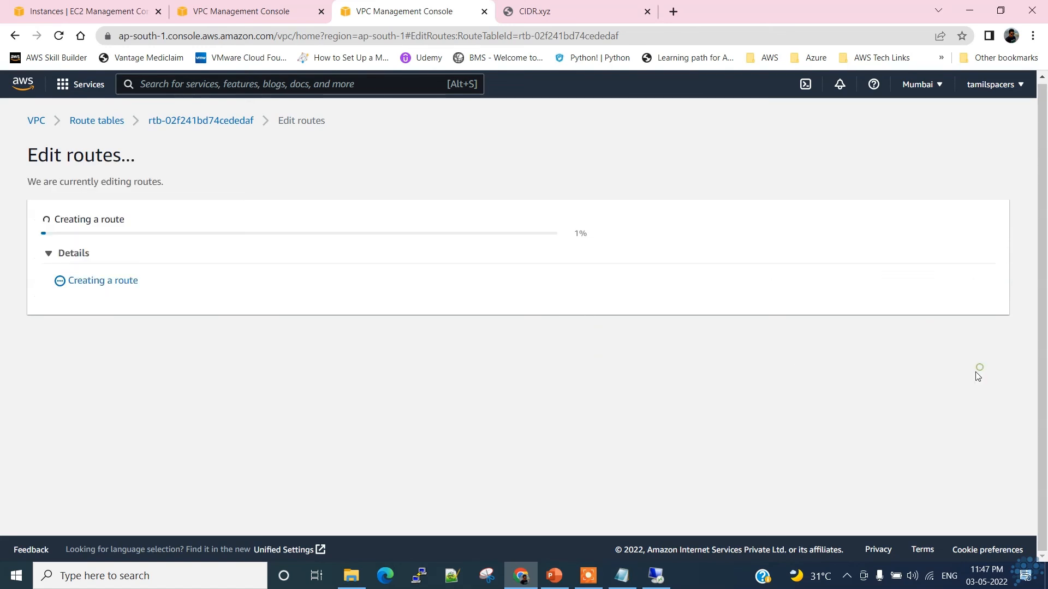
{"action": "left_click", "coordinate": [554, 577]}
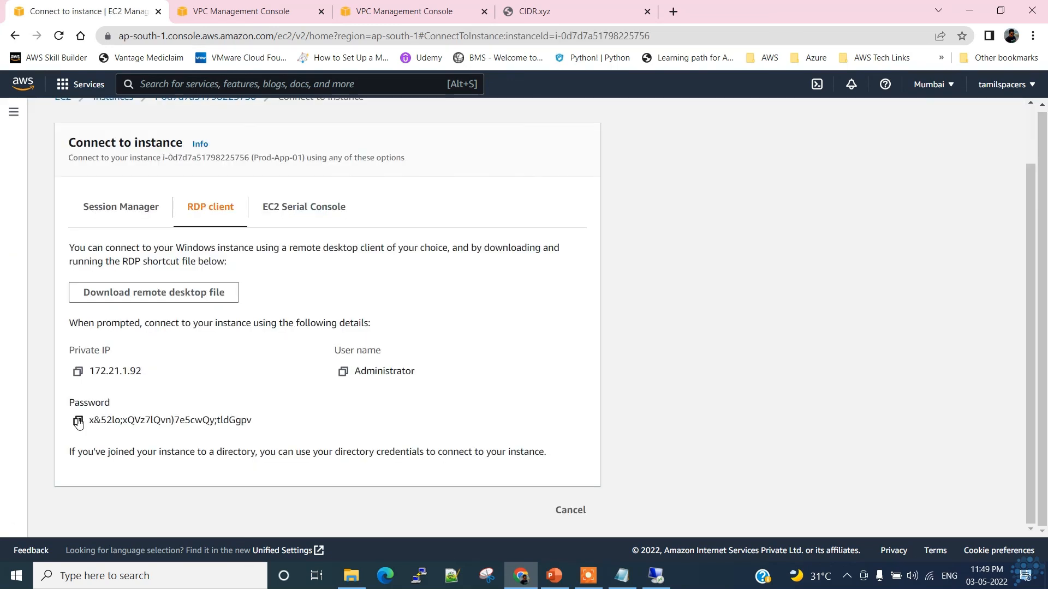
Copy Prod-App-01's administrator password and start a Remote Desktop connection to 172.21.1.92 from the JumpServer01 session.
{"action": "left_click", "coordinate": [77, 420]}
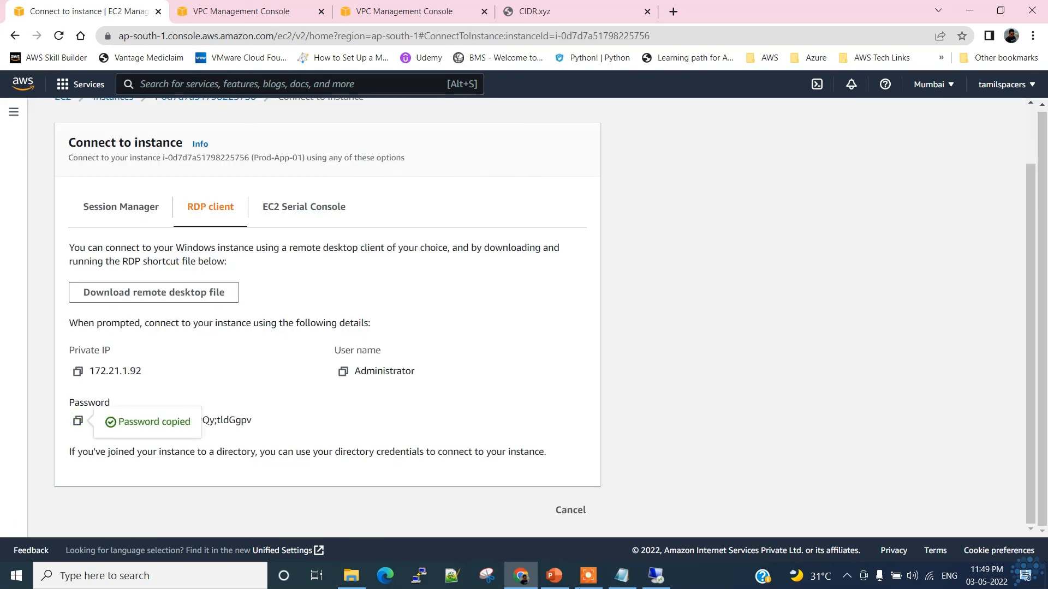
{"action": "left_click", "coordinate": [658, 581]}
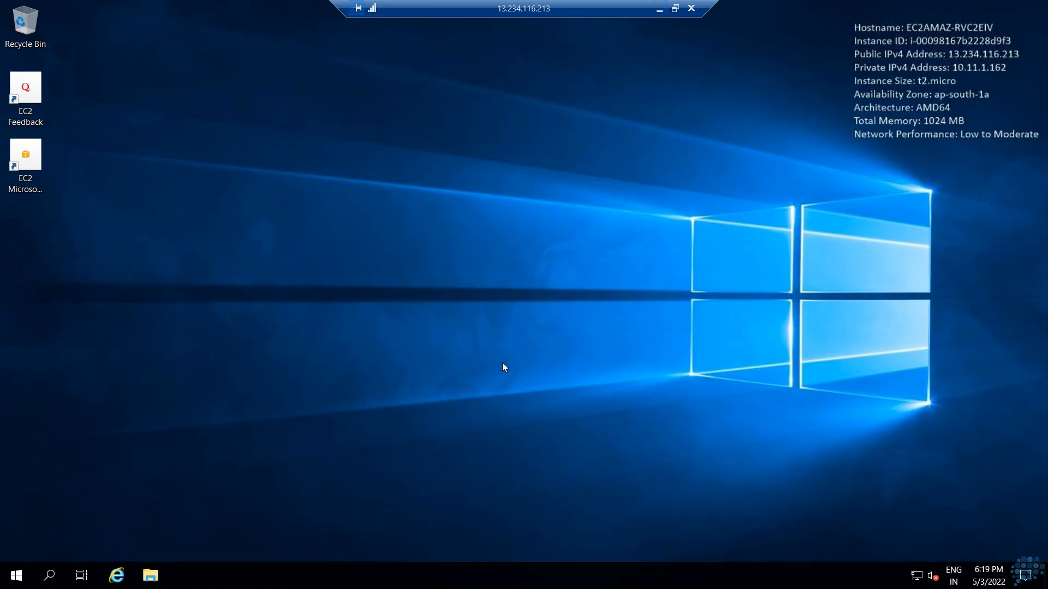
{"action": "left_click", "coordinate": [16, 575]}
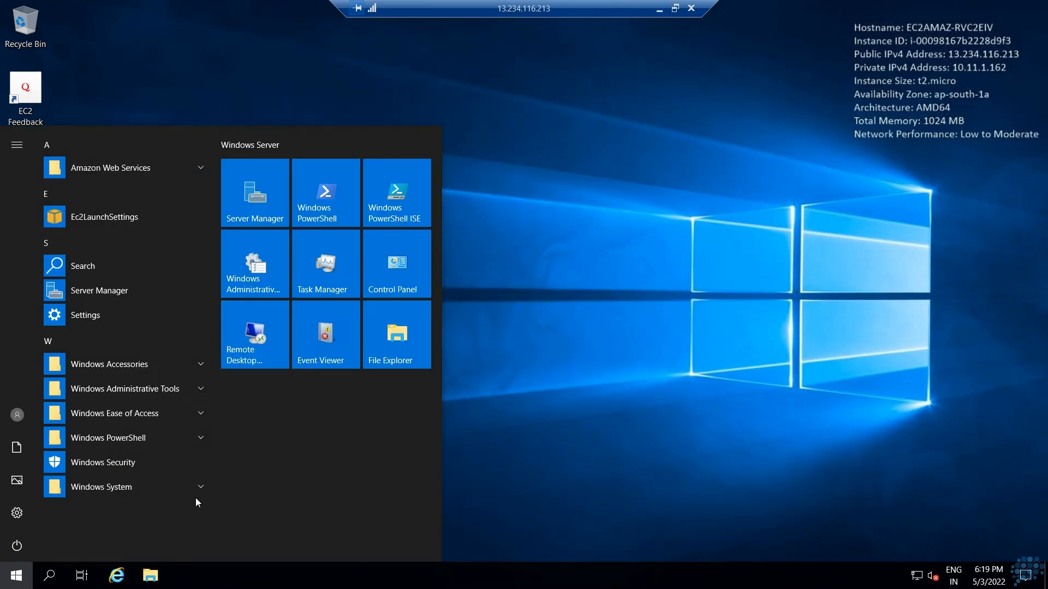
{"action": "left_click", "coordinate": [250, 353]}
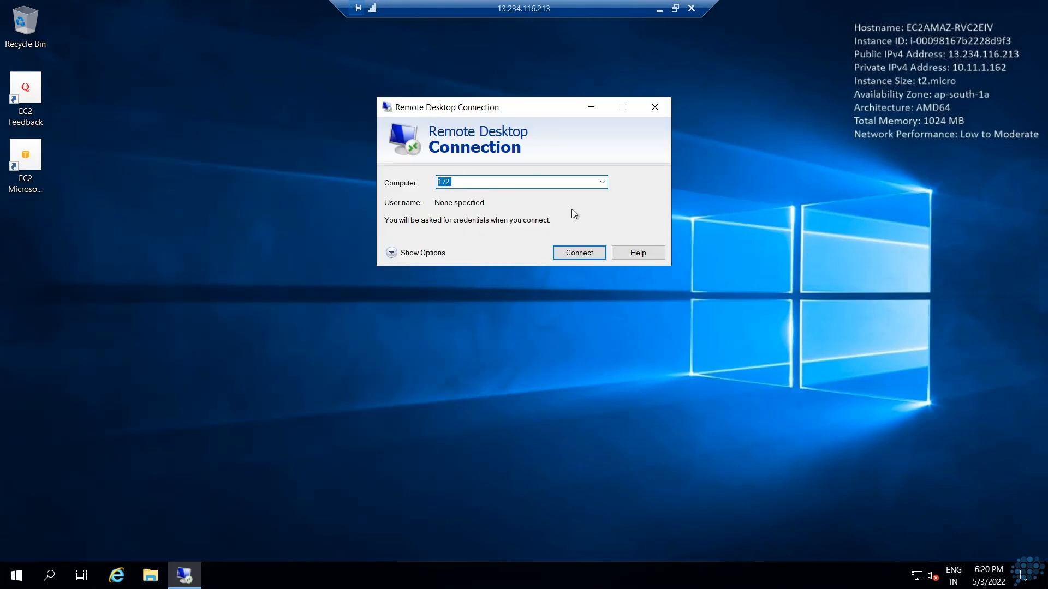
{"action": "type", "text": "172.21.1.92"}
{"action": "left_click", "coordinate": [589, 256]}
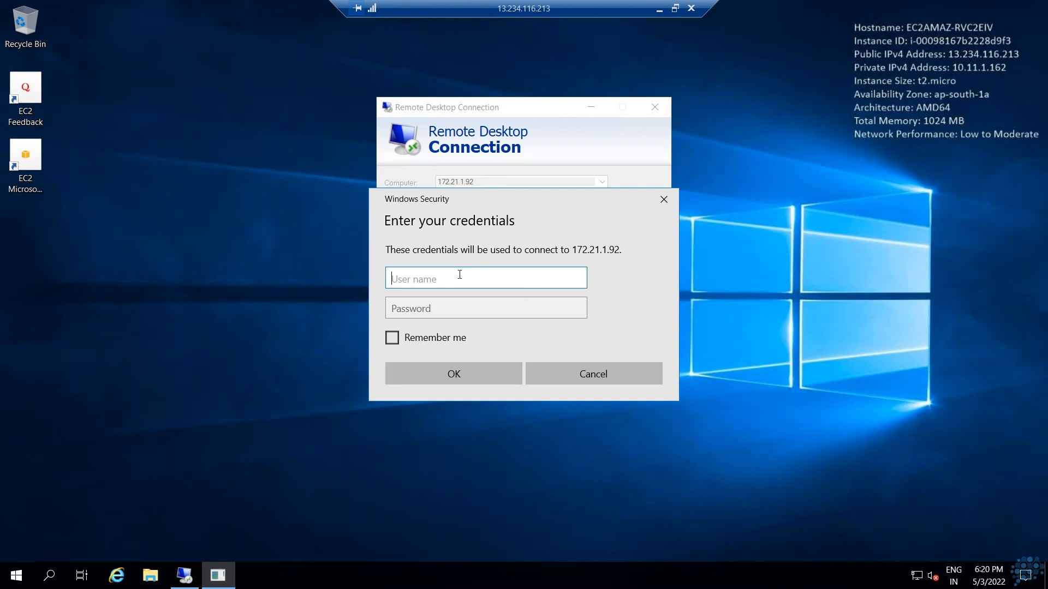
Sign in to 172.21.1.92 with the user name LOCAL\Administrator and the copied password, revealing the password to check it before submitting.
{"action": "type", "text": "LOCAL\\Administrator"}
{"action": "left_click", "coordinate": [517, 303]}
{"action": "left_click", "coordinate": [604, 318]}
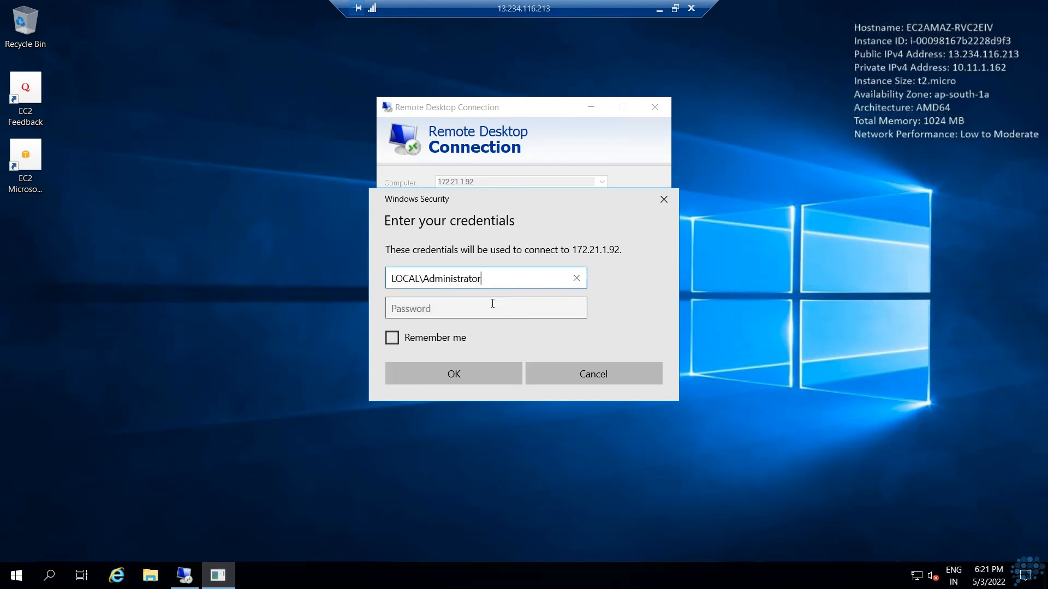
{"action": "left_click", "coordinate": [496, 308]}
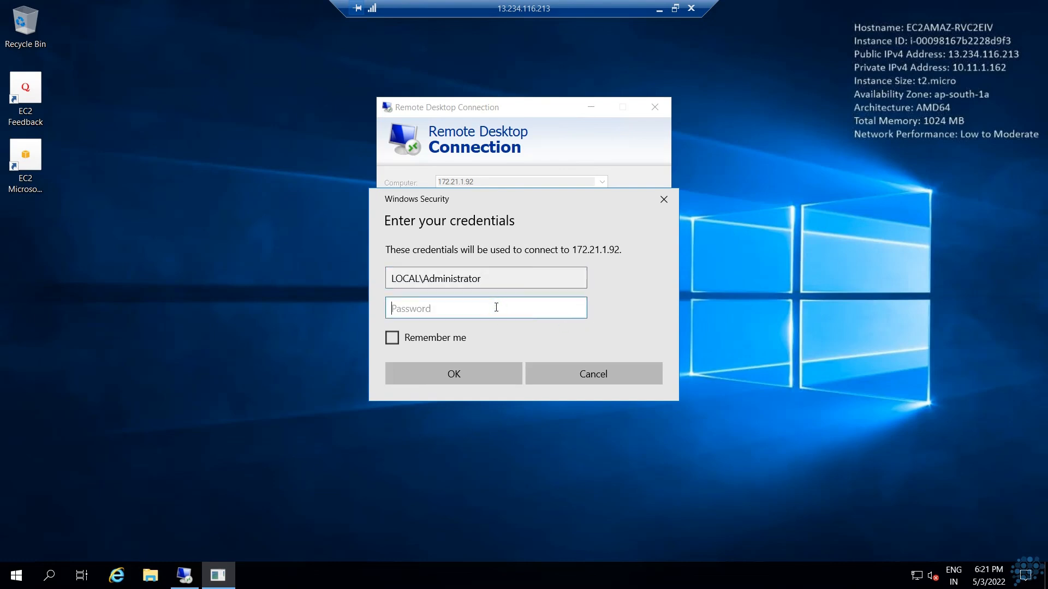
{"action": "key", "text": "ctrl+v"}
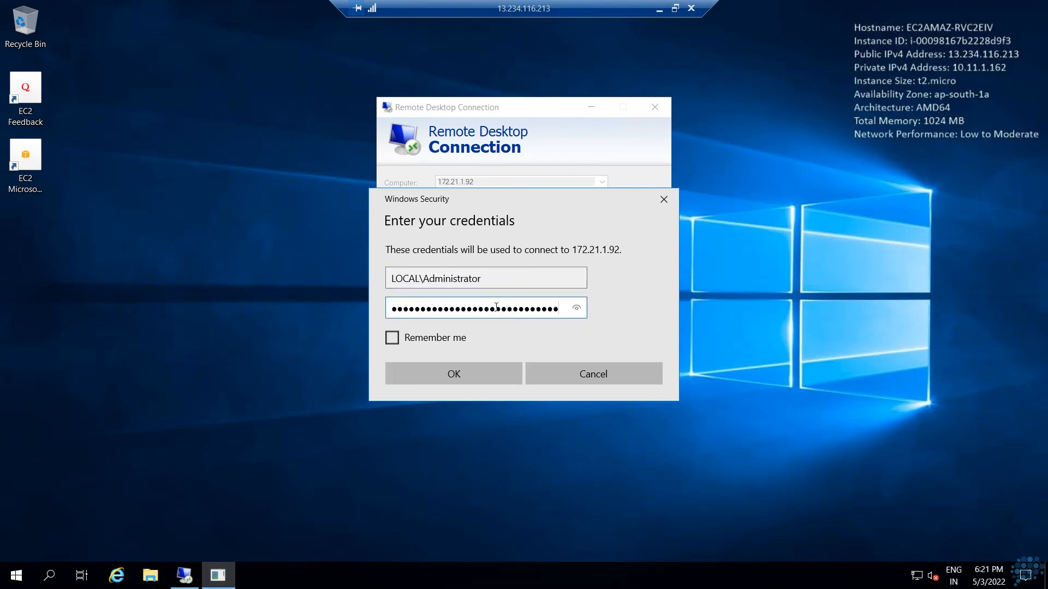
{"action": "left_click", "coordinate": [581, 309]}
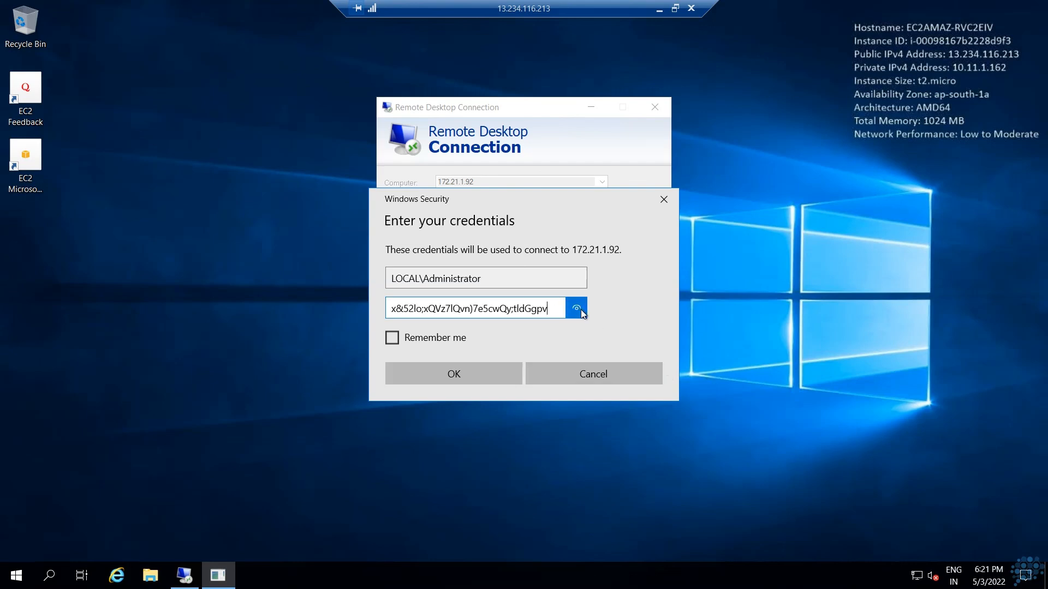
{"action": "left_click", "coordinate": [478, 377]}
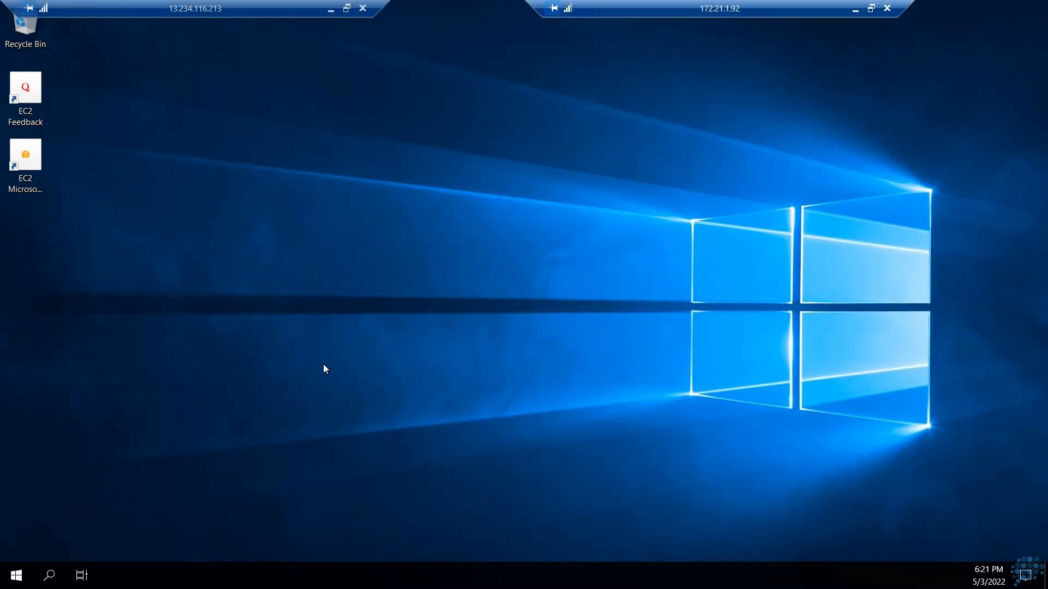
Minimize the 172.21.1.92 session to show JumpServer01's desktop, then restore it and answer its network prompt.
{"action": "left_click", "coordinate": [857, 10]}
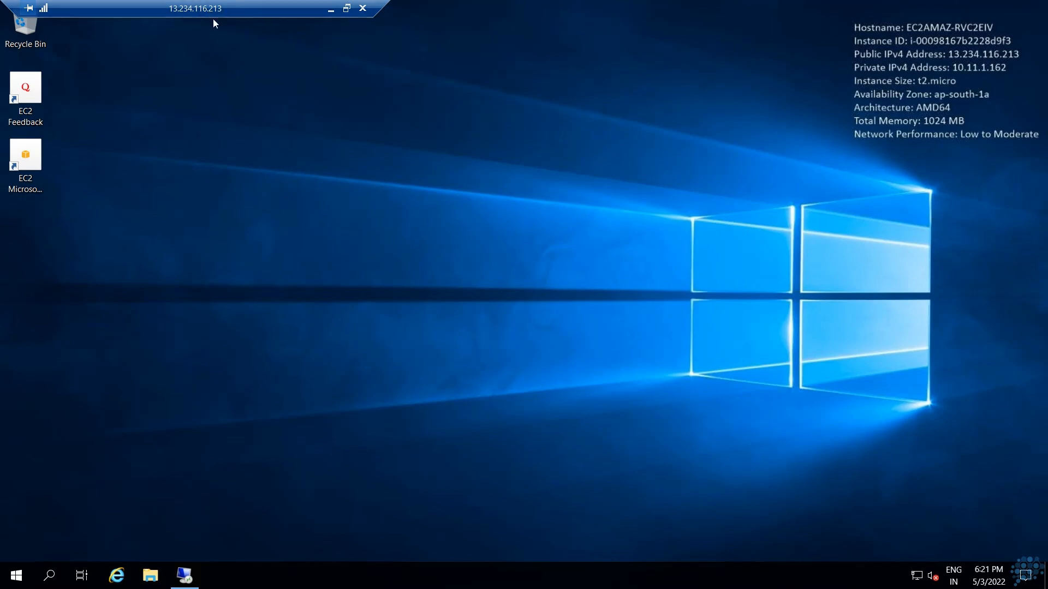
{"action": "mouse_move", "coordinate": [185, 584]}
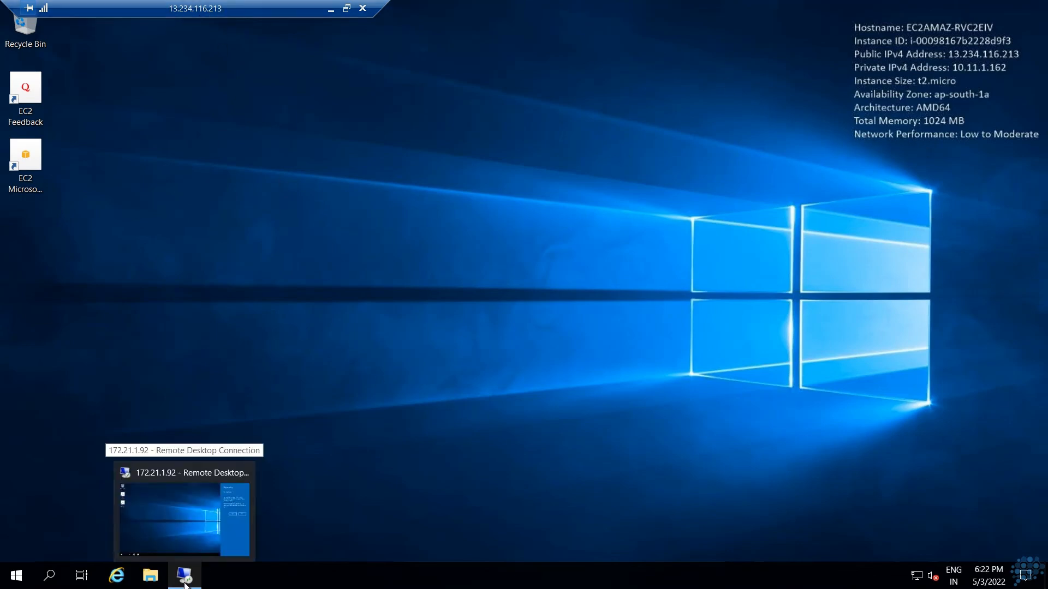
{"action": "left_click", "coordinate": [185, 579]}
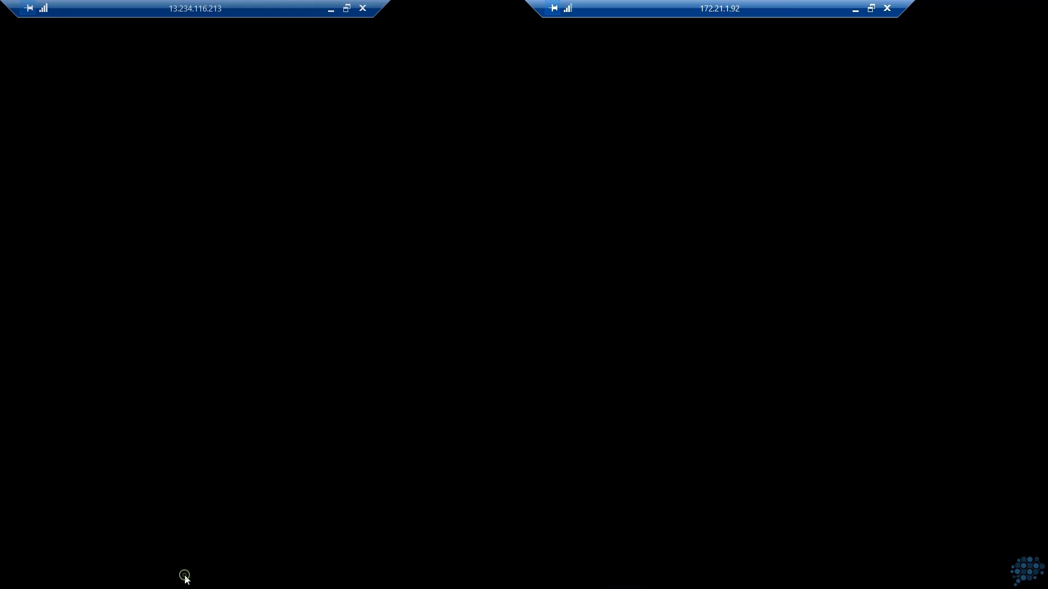
{"action": "left_click", "coordinate": [926, 252]}
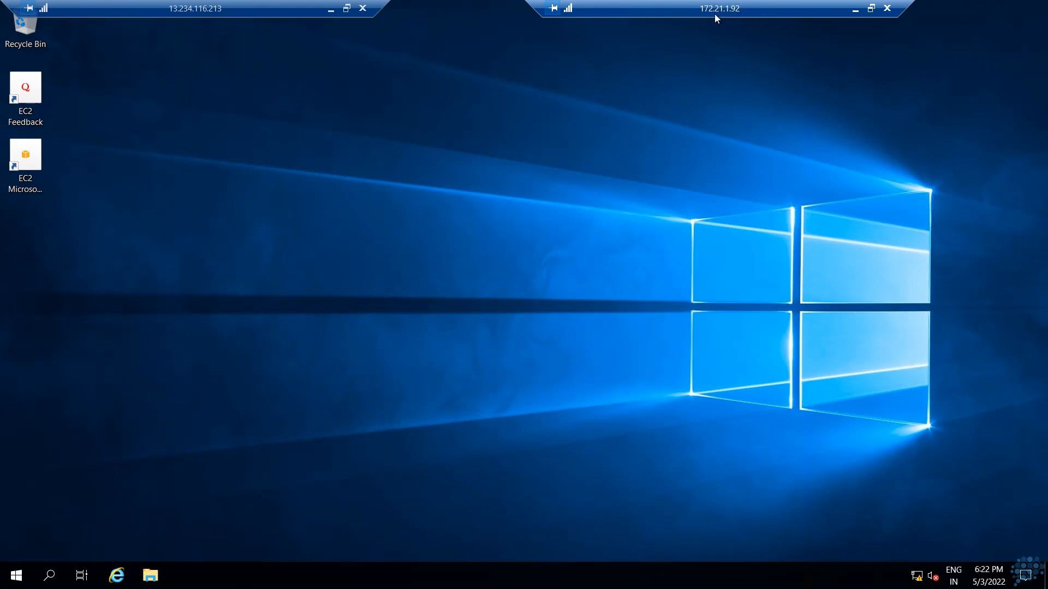
Minimize the JumpServer01 session and switch to the VPC peering diagram in the PowerPoint slide show.
{"action": "left_click", "coordinate": [331, 10]}
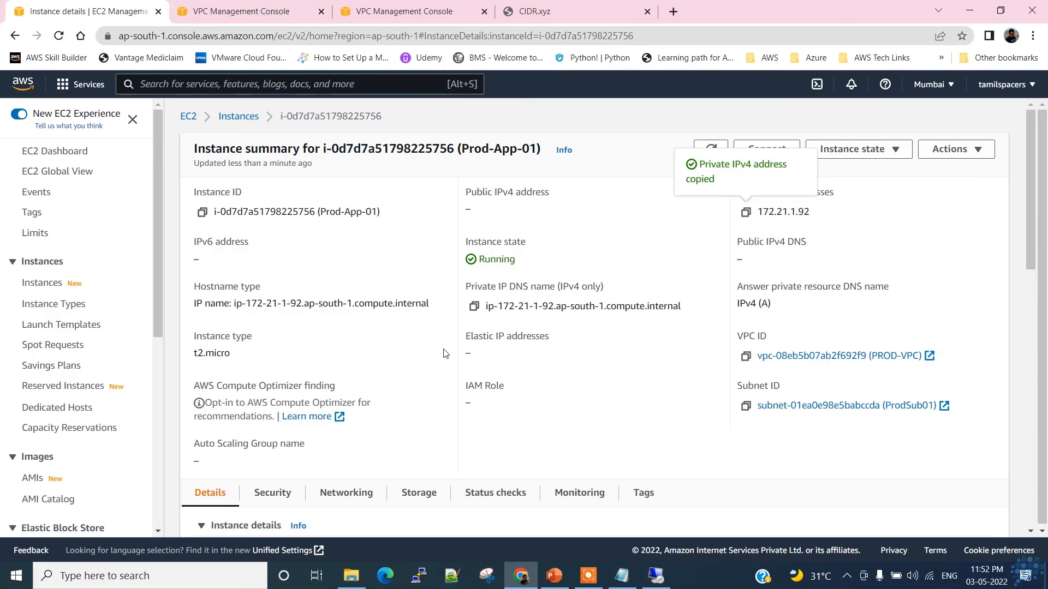
{"action": "key", "text": "alt+Tab"}
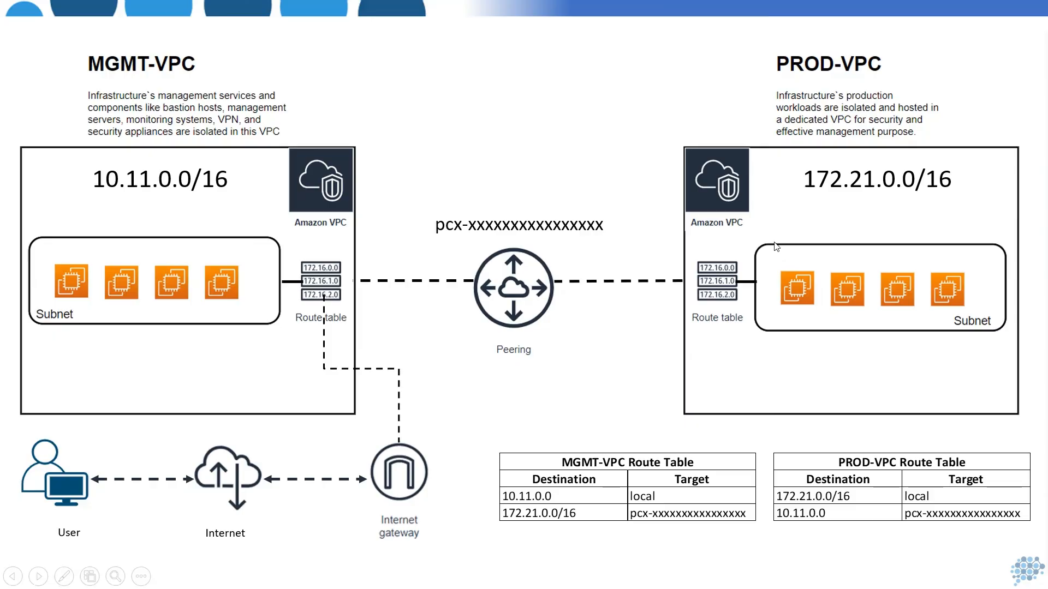